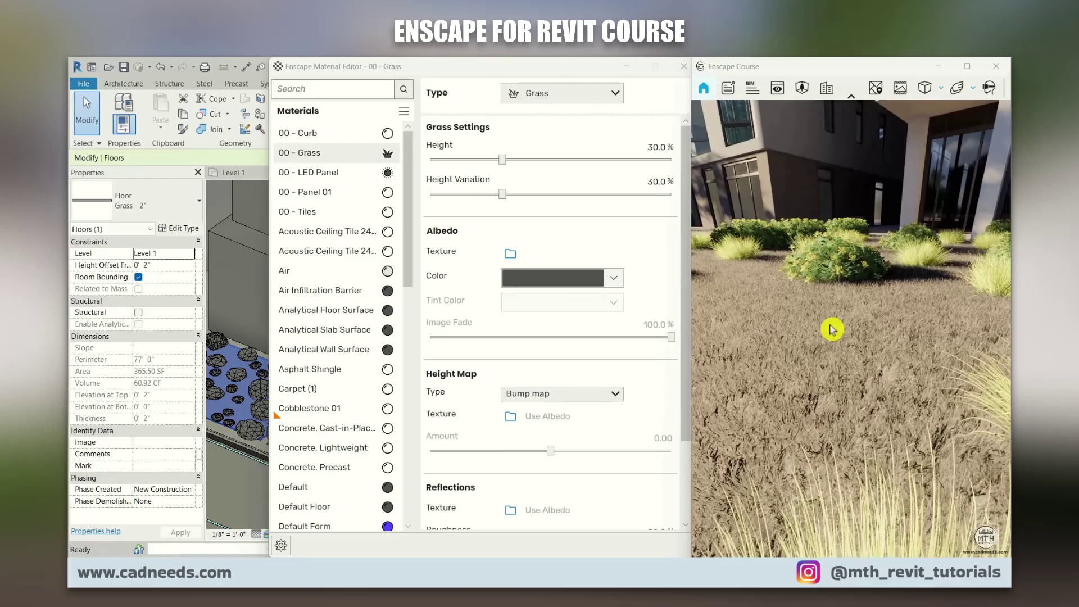
left_click(404, 111)
left_click(457, 203)
left_click(578, 140)
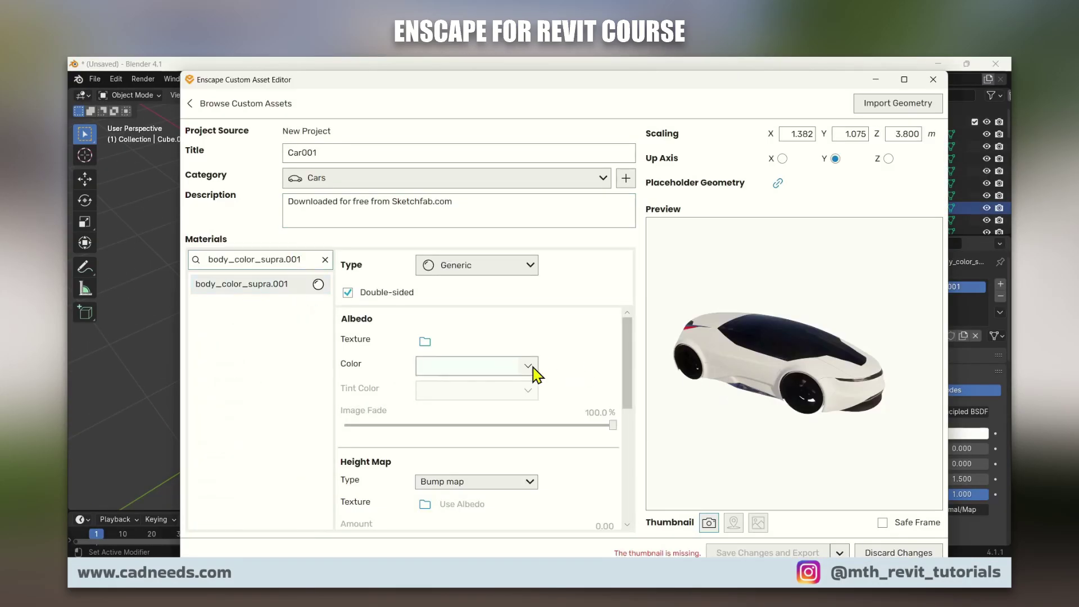
left_click(534, 373)
left_click(742, 397)
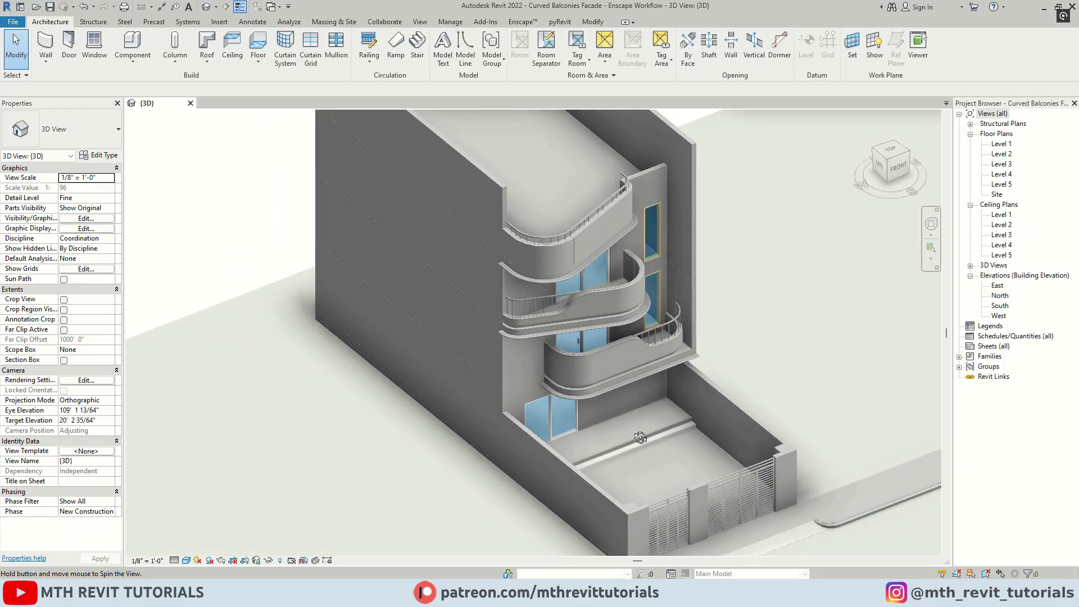
Step: Rename the existing wall material as 00 - Wall and assign it to the structure of the Generic - 8" wall type
middle_click_drag(568, 343, 650, 426, "shift")
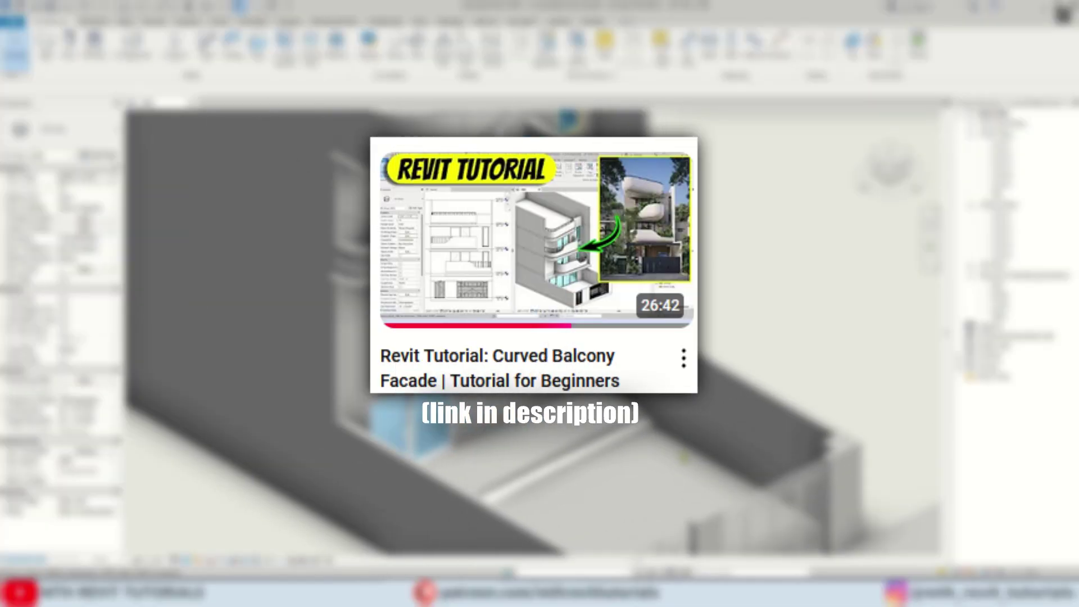
left_click(108, 157)
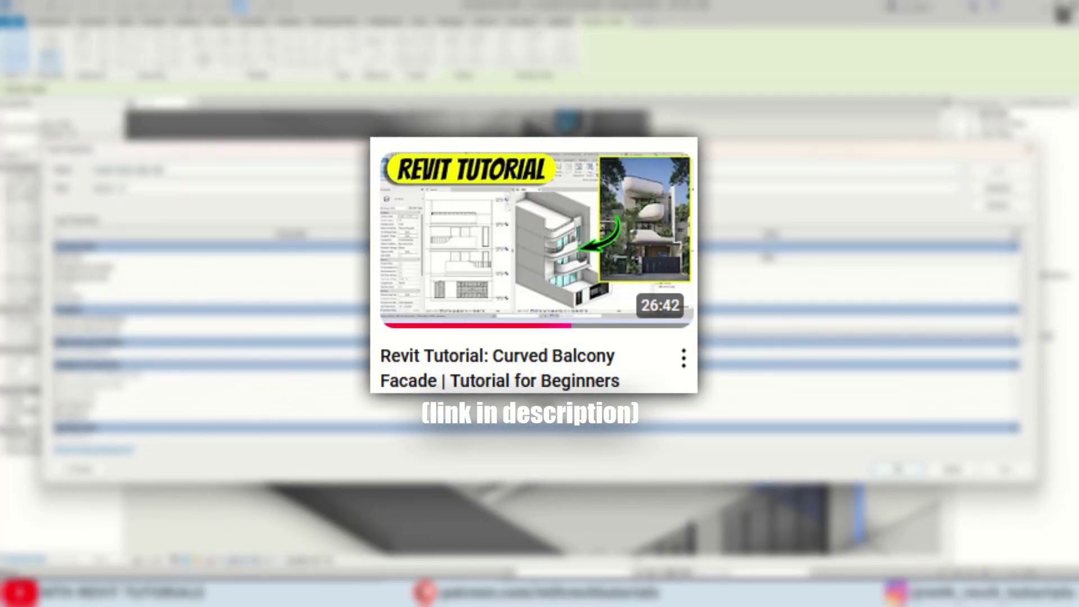
left_click_drag(46, 242, 386, 253)
left_click_drag(1035, 280, 786, 269)
left_click(728, 258)
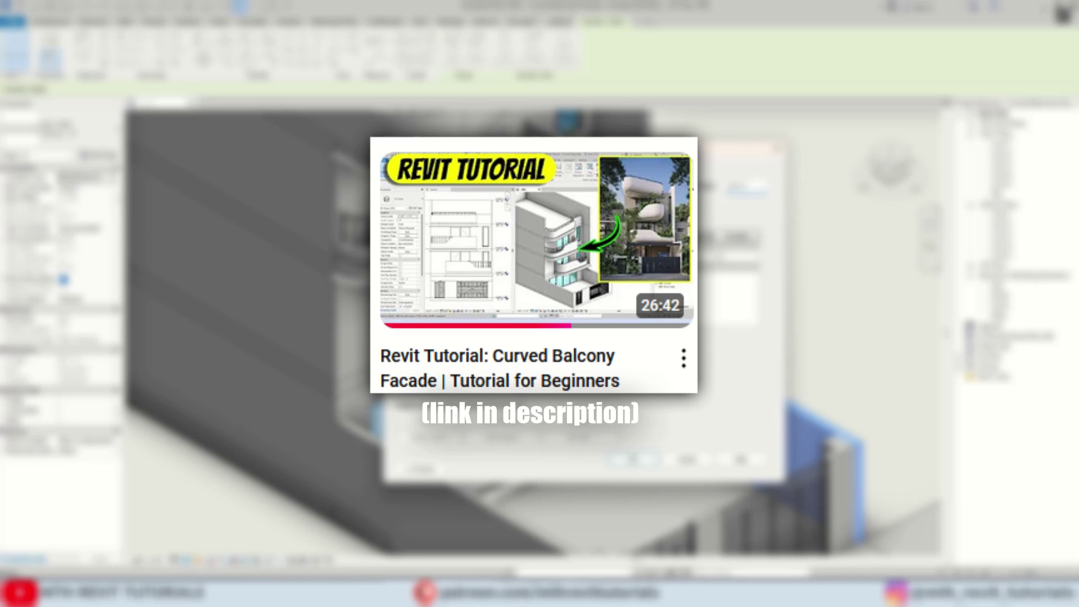
left_click(586, 259)
right_click(292, 371)
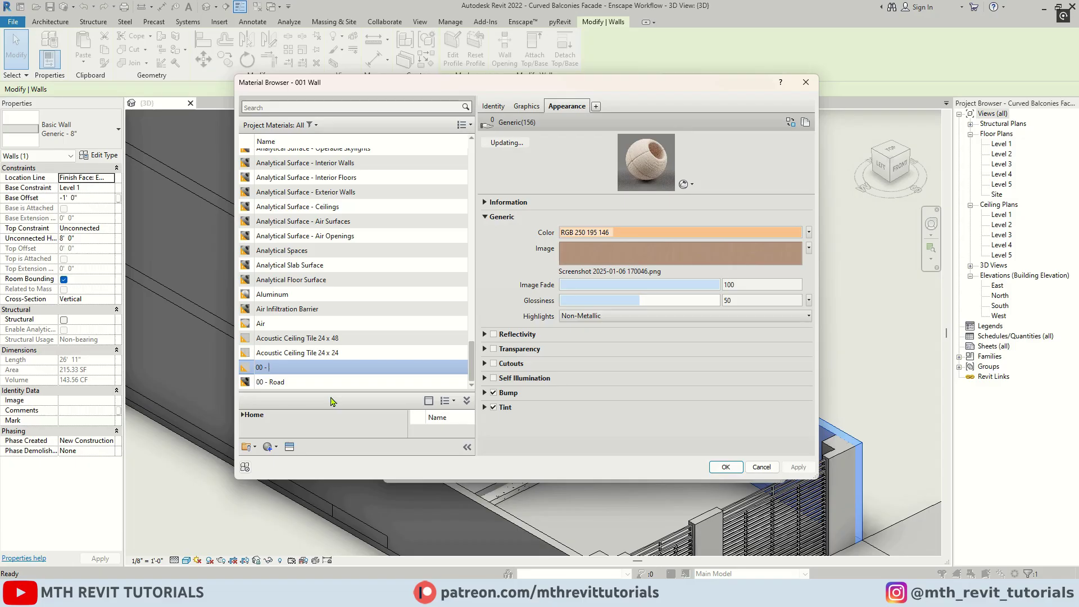
left_click(727, 467)
left_click(630, 467)
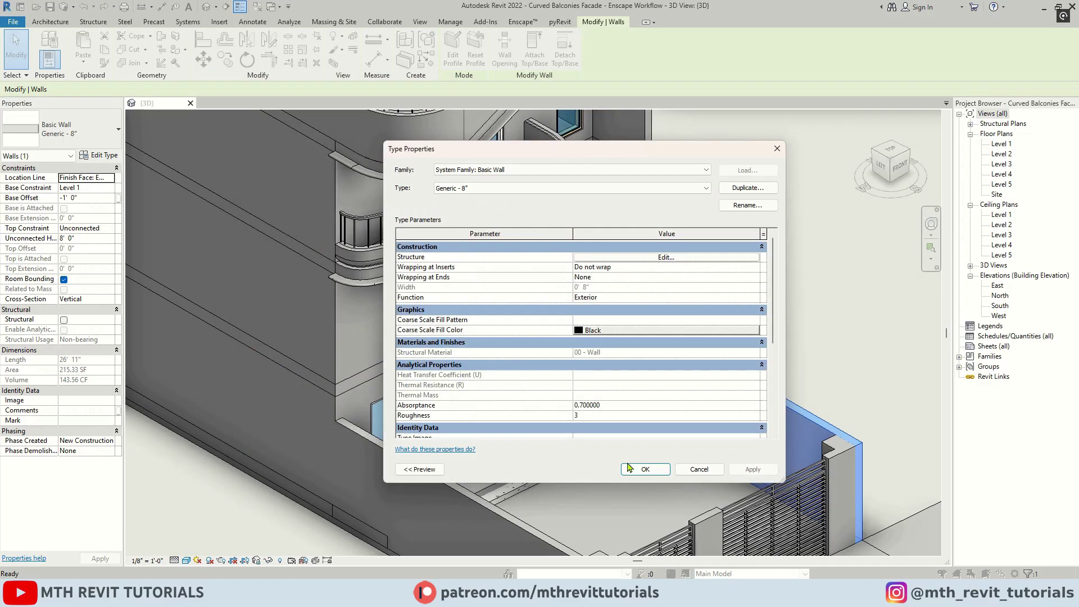
left_click(638, 468)
key("Escape")
Step: Assign the 00 - Wall material to the structure of the Generic - 4" wall type used for the balcony parapets
middle_click_drag(505, 290, 551, 358)
scroll(551, 358, "up", 3)
left_click(551, 357)
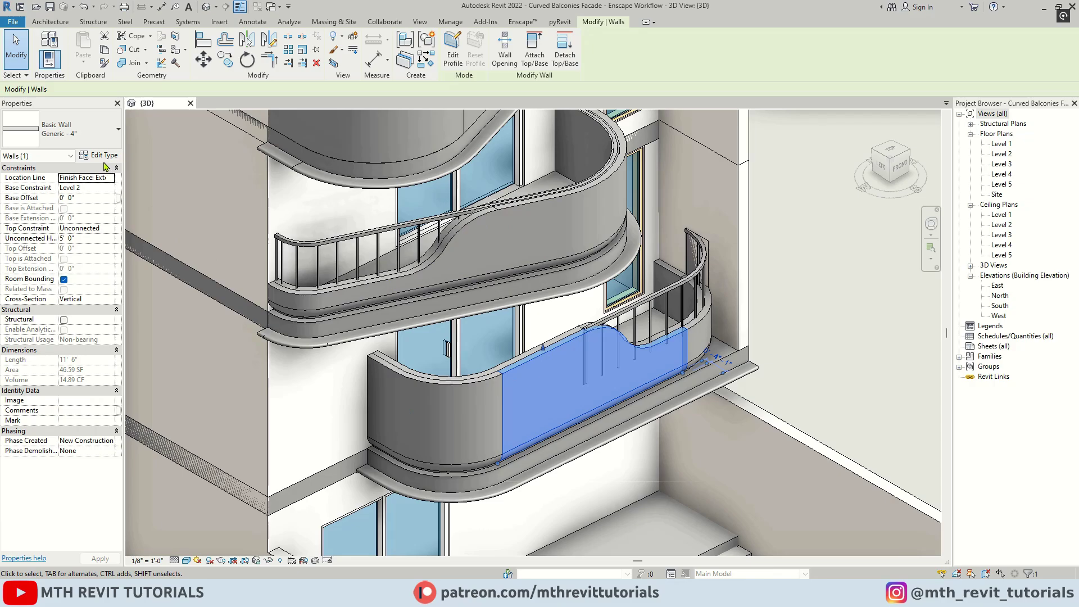
left_click(99, 155)
left_click(664, 257)
left_click(529, 254)
left_click(558, 254)
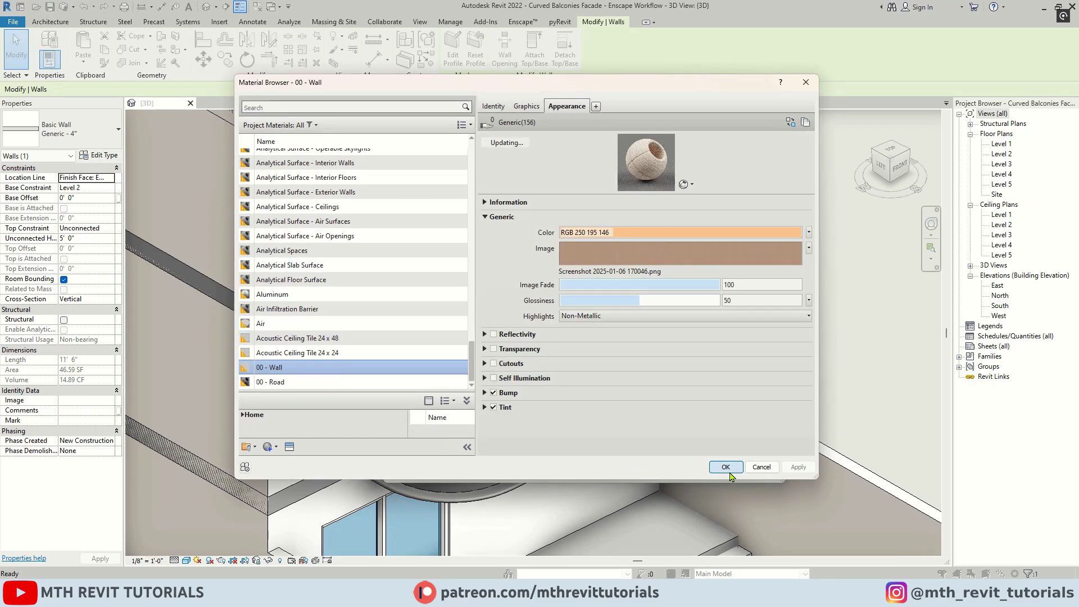
left_click(730, 472)
left_click(632, 469)
left_click(637, 470)
Step: Apply the wall material to the structure of the Generic - 12" floor type used for the Level 2 slab
left_click(637, 409)
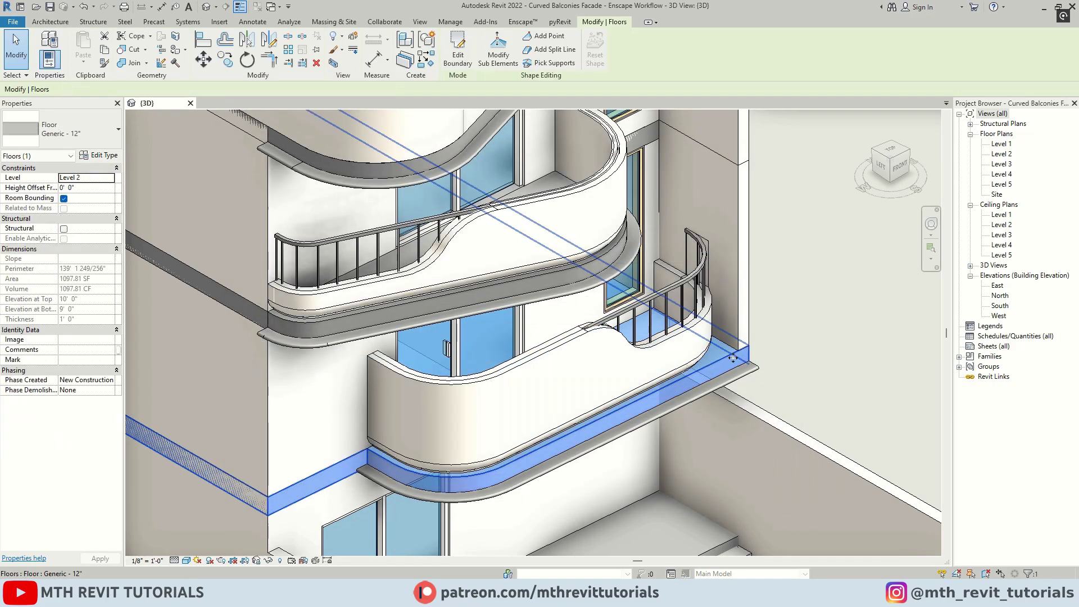
left_click(98, 157)
left_click(682, 321)
left_click(522, 256)
left_click(554, 256)
left_click(727, 467)
left_click(633, 458)
left_click(639, 470)
Step: Apply the wall material to the slab edge type running below the lowest curved balcony
left_click(752, 376)
left_click(99, 156)
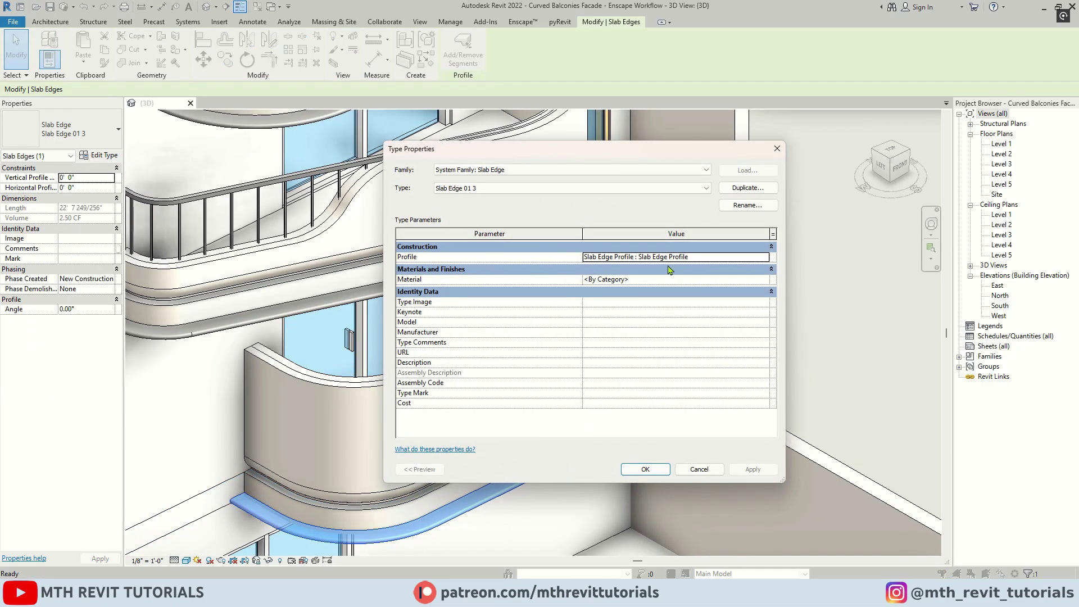
left_click(768, 280)
left_click(767, 280)
left_click(726, 467)
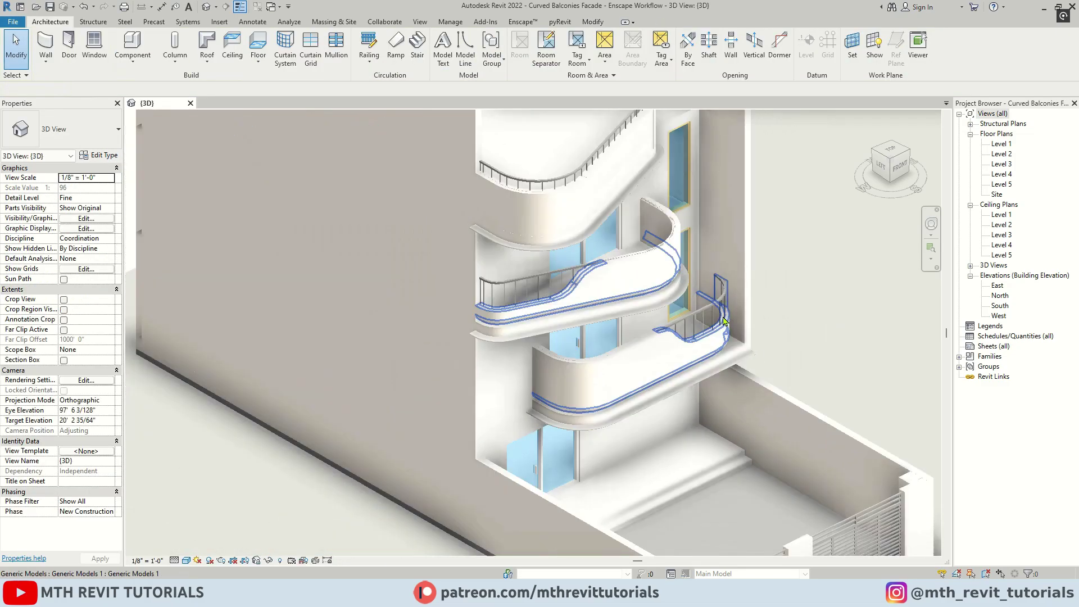
Step: Assign the Aluminum material to the fixed window's sash and set its tint color to RGB 59 59 59
scroll(589, 210, "up", 5)
left_click(590, 210)
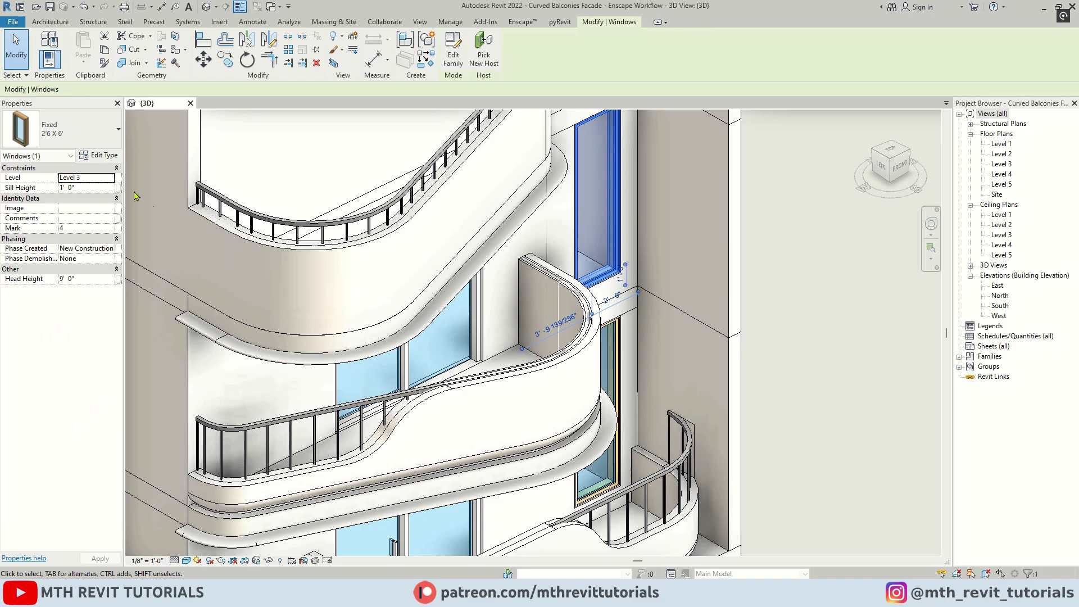
left_click(106, 157)
left_click(749, 309)
left_click(748, 308)
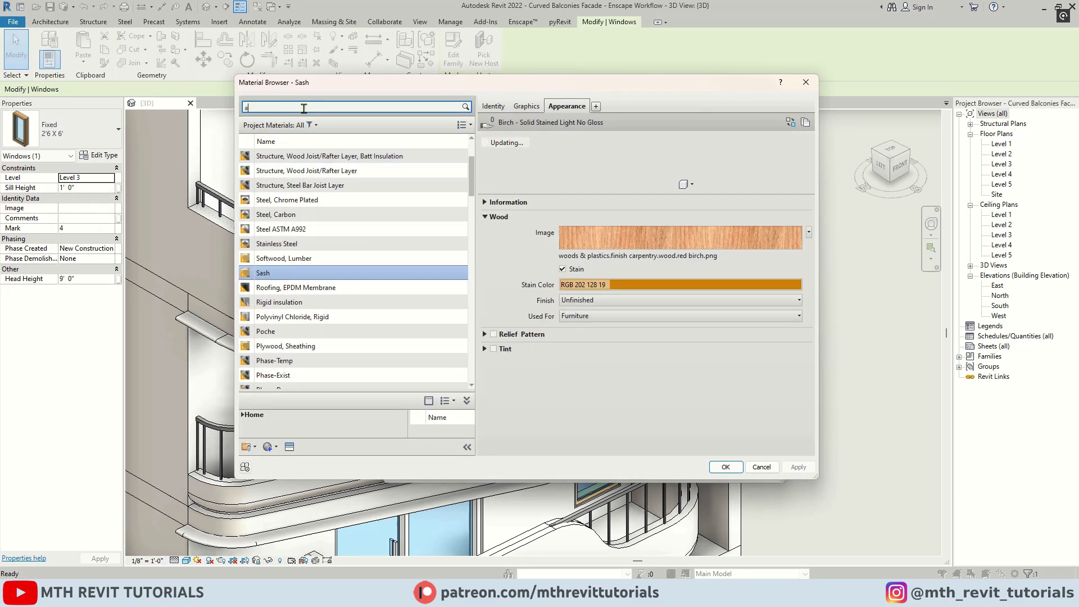
type("aluminum")
left_click(279, 174)
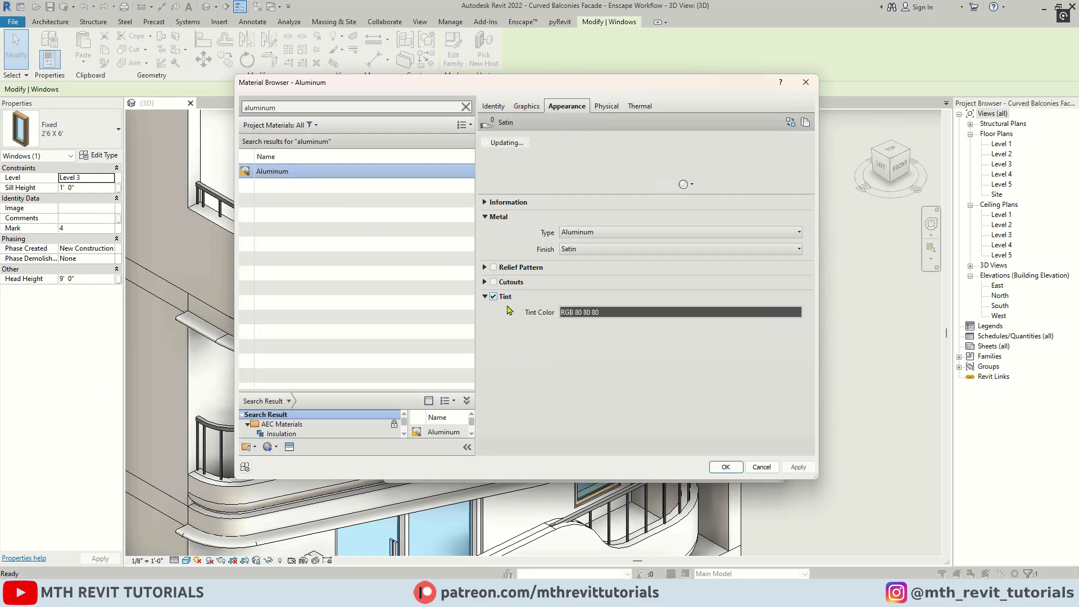
left_click(590, 312)
left_click(572, 377)
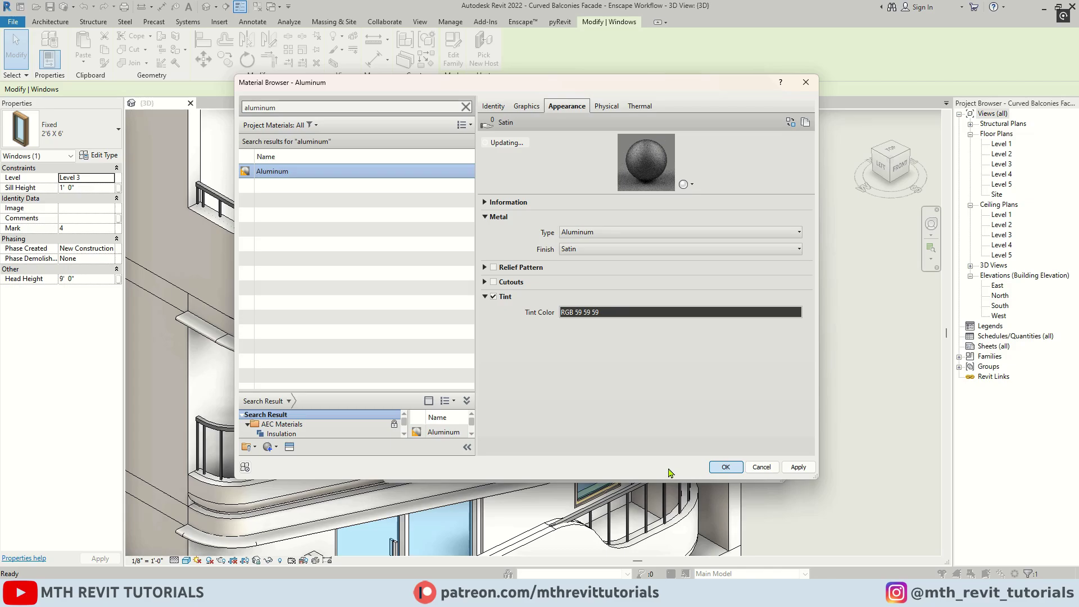
left_click(726, 468)
Step: Edit the courtyard stair and assign a new material named 00 - Marble to its run type
scroll(616, 371, "up", 5)
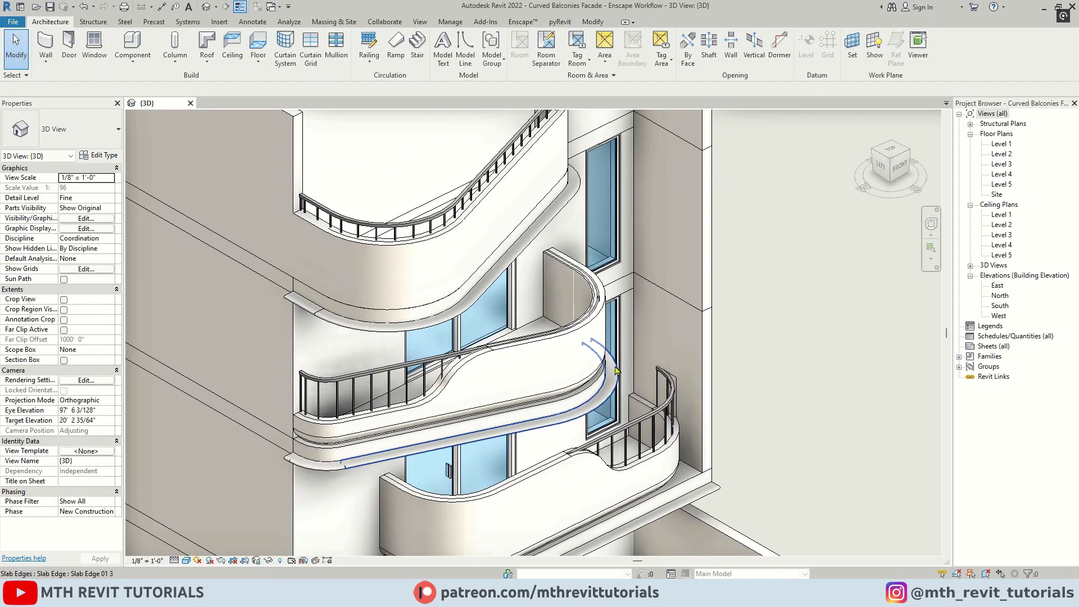
scroll(616, 371, "down", 1)
middle_click_drag(590, 459, 545, 371)
scroll(545, 371, "down", 4)
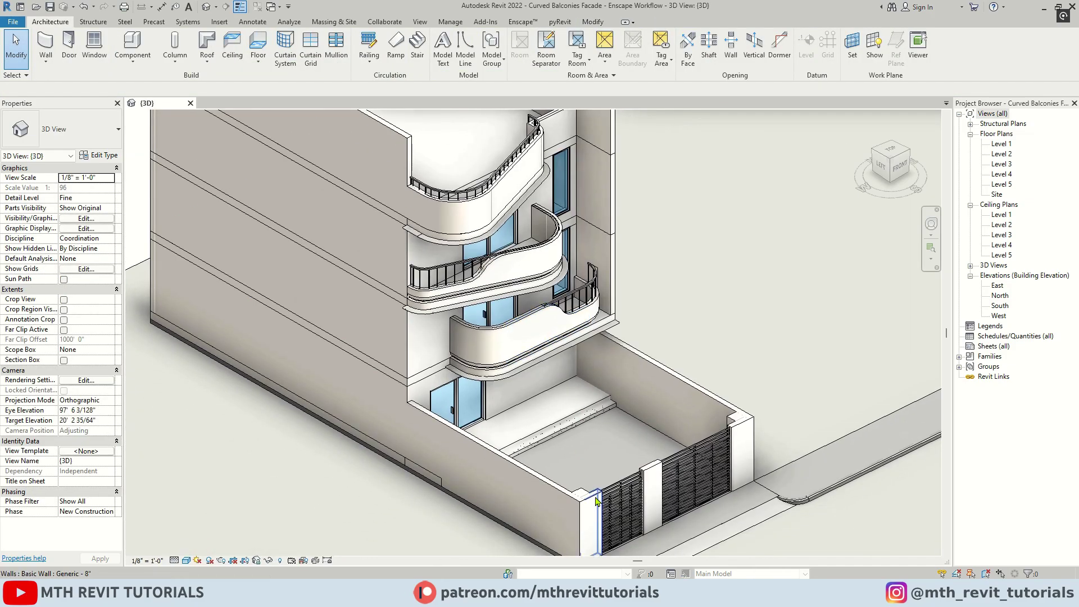
scroll(618, 417, "up", 7)
double_click(618, 417)
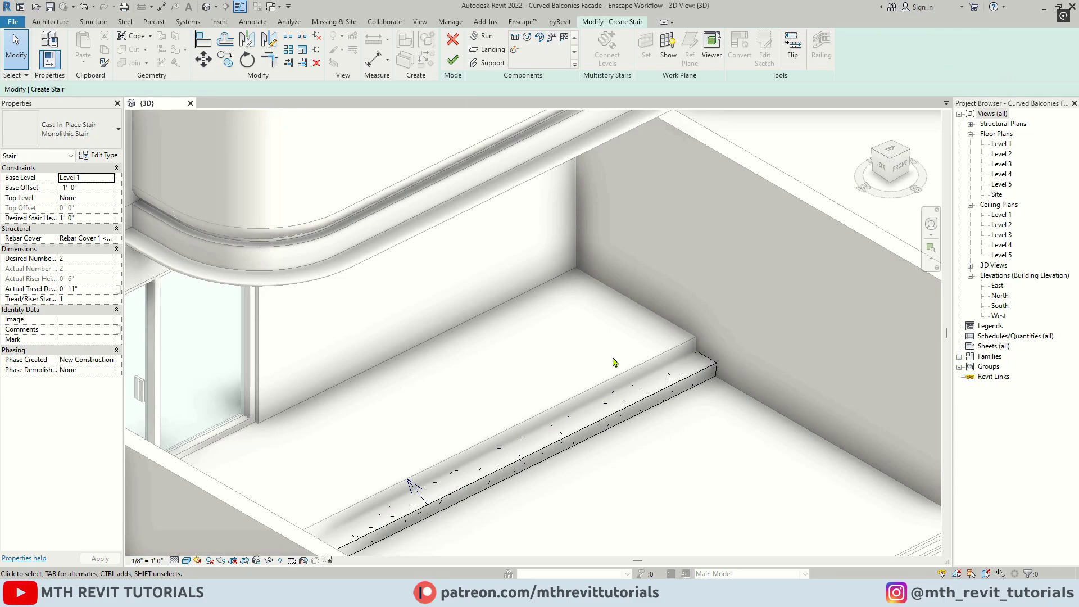
left_click(99, 155)
left_click(759, 290)
left_click(759, 290)
left_click(268, 447)
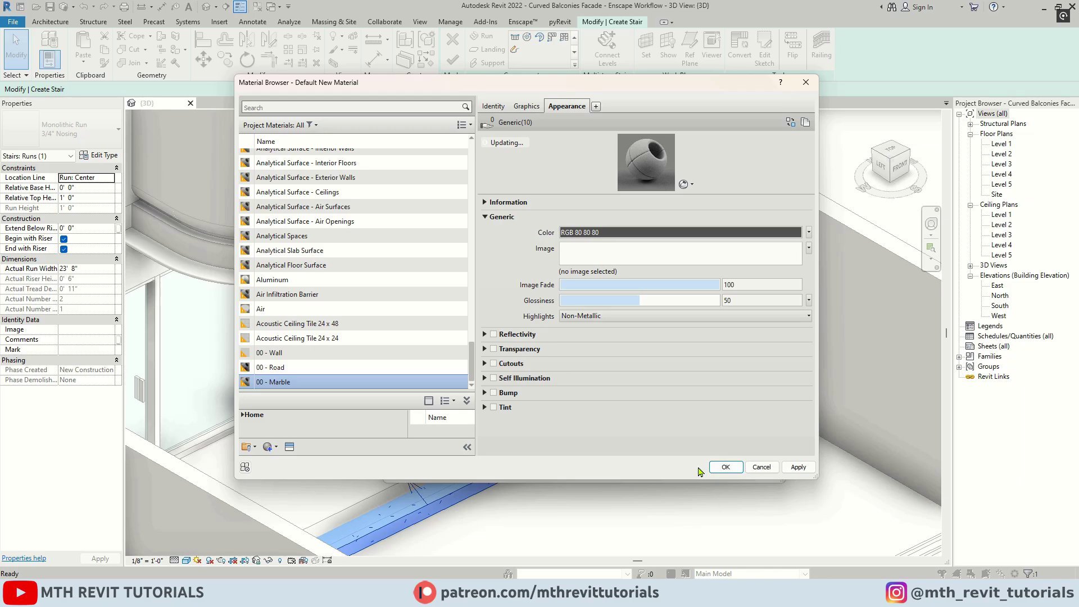
left_click(726, 467)
left_click(646, 468)
scroll(536, 241, "up", 3)
left_click(453, 59)
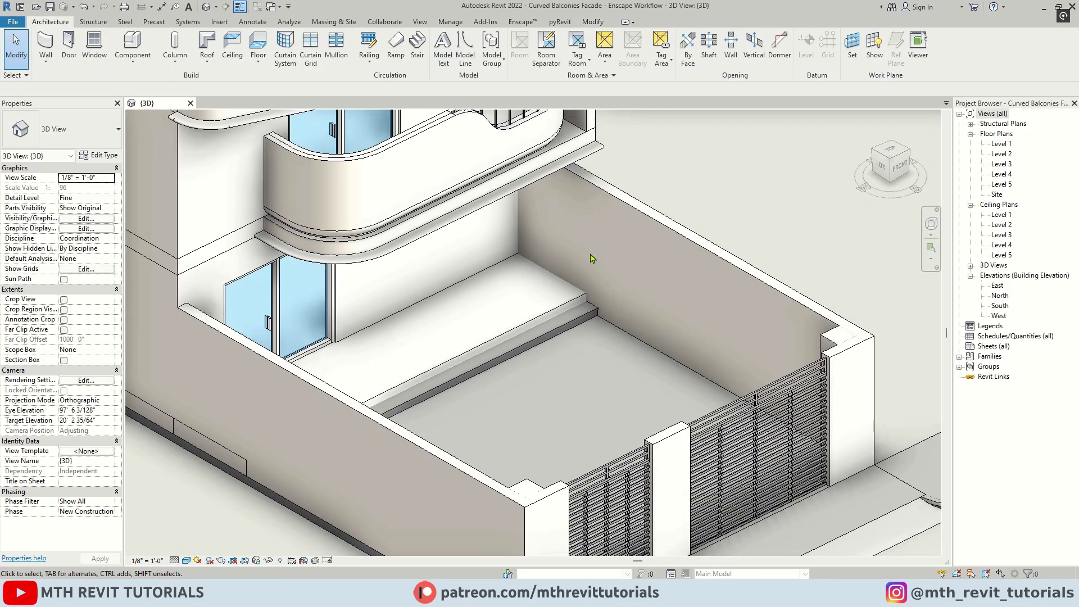
Step: Create a material named 00 - Sidewalk and assign it to the structure layer of the Side Walk floor type
middle_click_drag(759, 478, 503, 357)
scroll(591, 438, "up", 1)
left_click(654, 323)
left_click(99, 155)
left_click(656, 265)
left_click(579, 279)
left_click(579, 279)
left_click(269, 447)
left_click(294, 460)
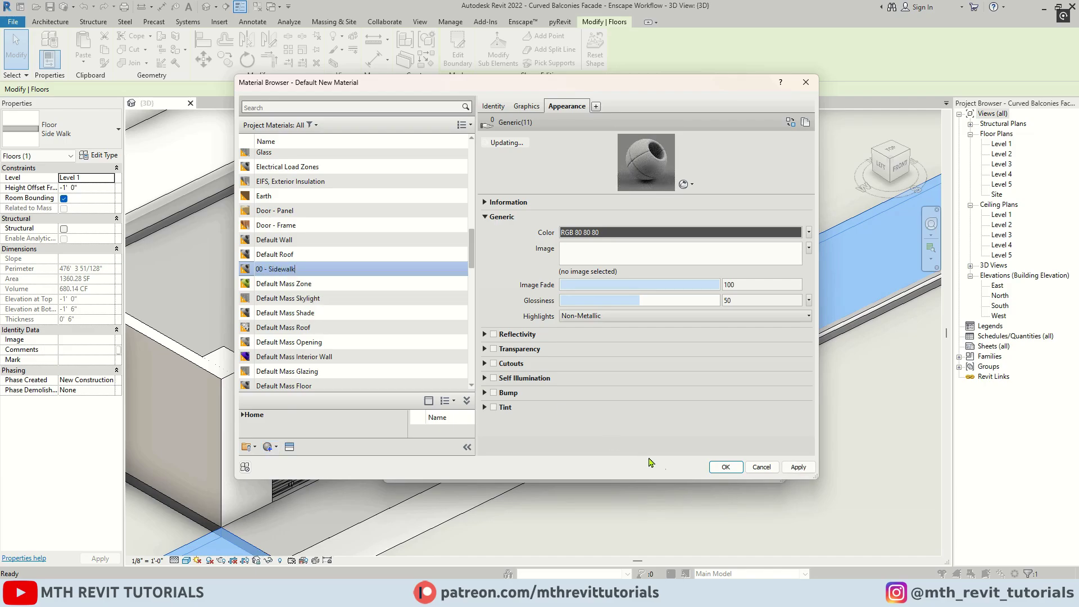
key("Return")
left_click(726, 467)
left_click(645, 467)
left_click(645, 469)
key("Escape")
Step: Frame the whole building in the 3D view and start Enscape to render it live
scroll(635, 426, "down", 4)
middle_click_drag(495, 225, 551, 350)
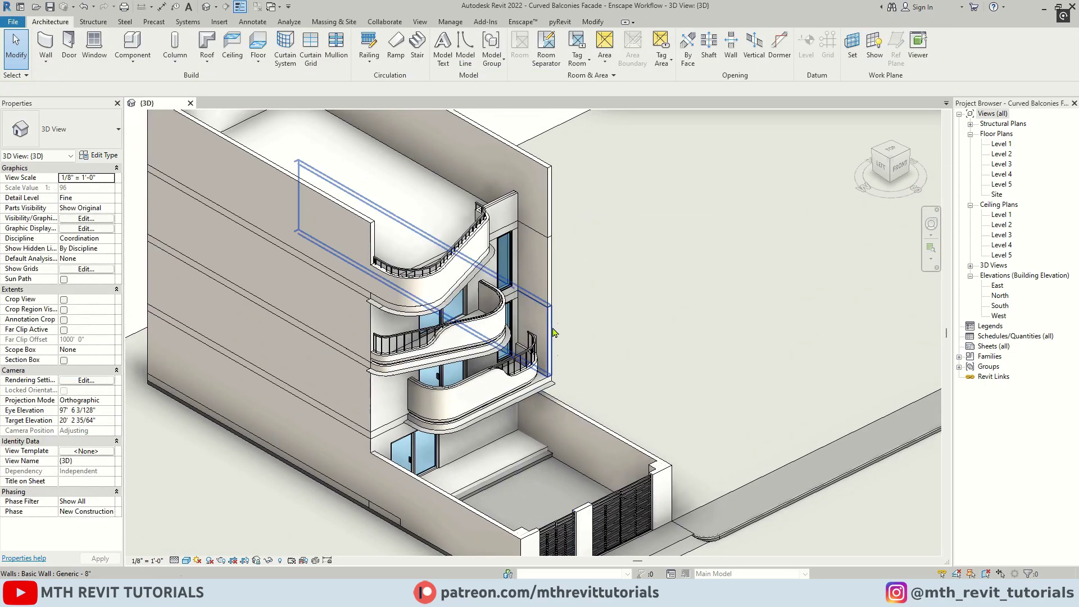
scroll(551, 354, "down", 2)
middle_click_drag(624, 449, 621, 478, "shift")
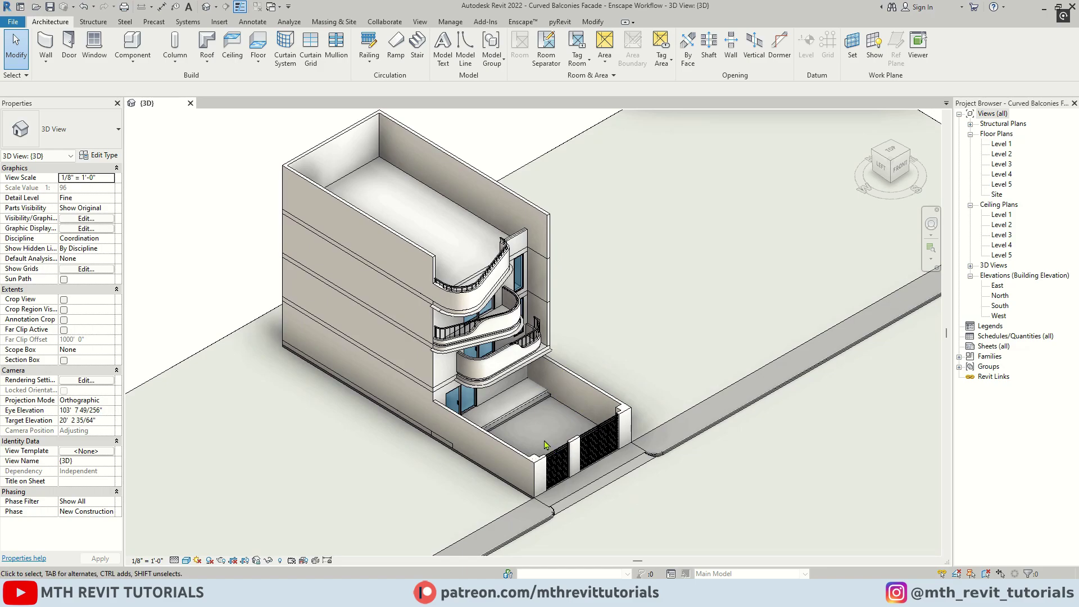
scroll(544, 446, "up", 2)
left_click(521, 22)
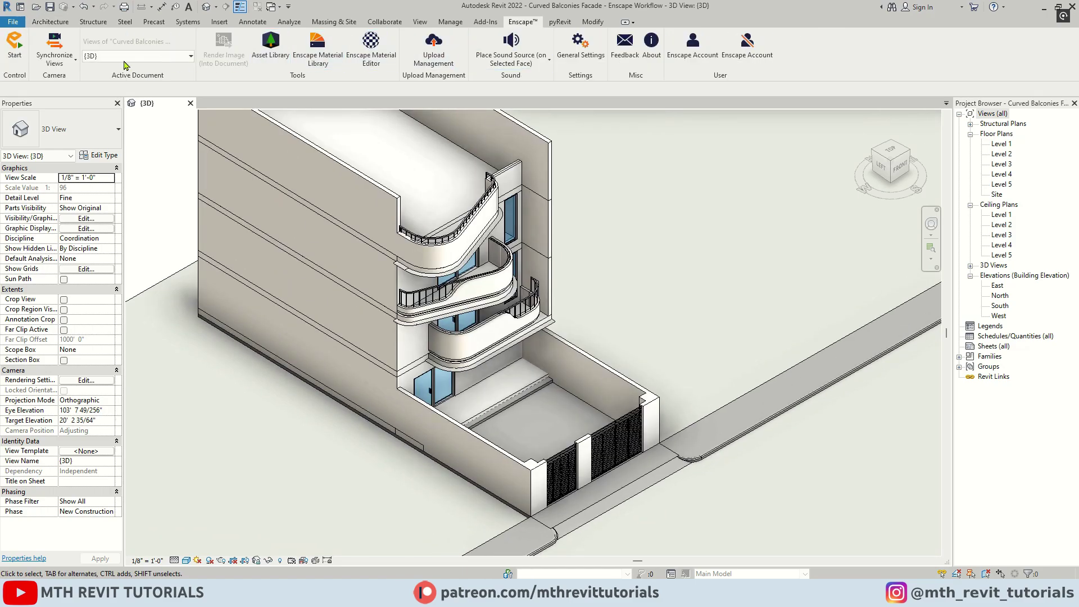
left_click(13, 62)
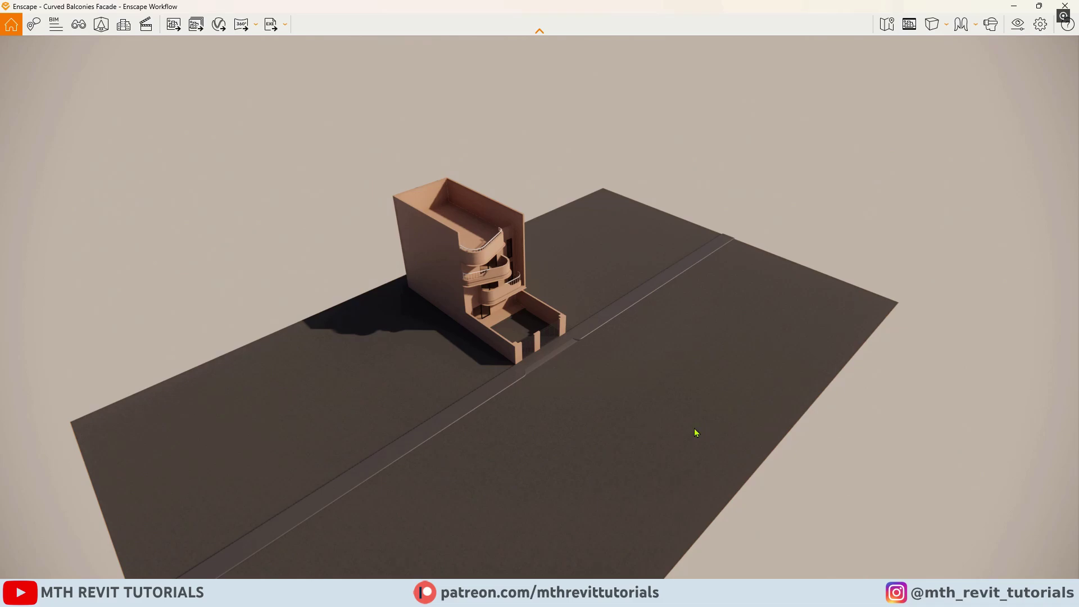
Step: Position the Enscape camera near ground level, facing the building's front facade
scroll(581, 360, "up", 5)
right_click_drag(568, 386, 428, 303)
scroll(568, 385, "down", 4)
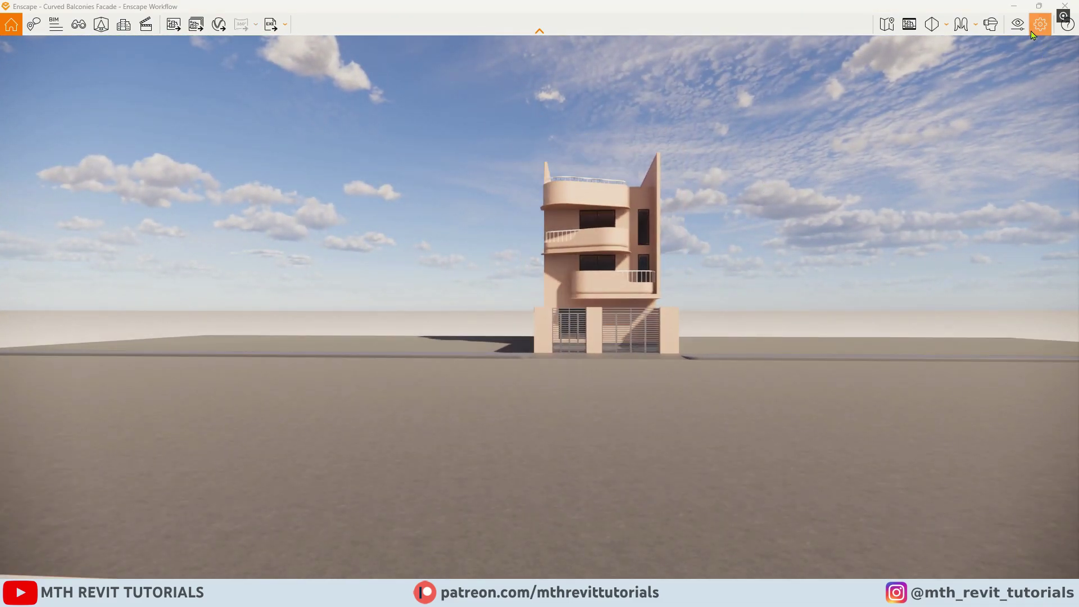
Step: Reset the Custom Preset in the visual settings to its defaults
left_click(1026, 28)
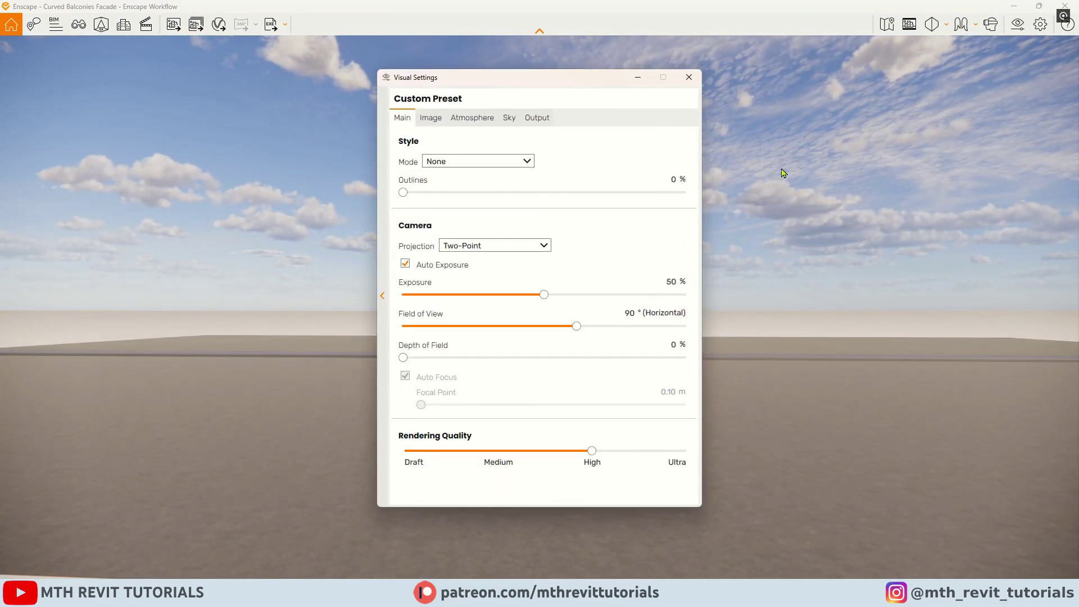
left_click(383, 297)
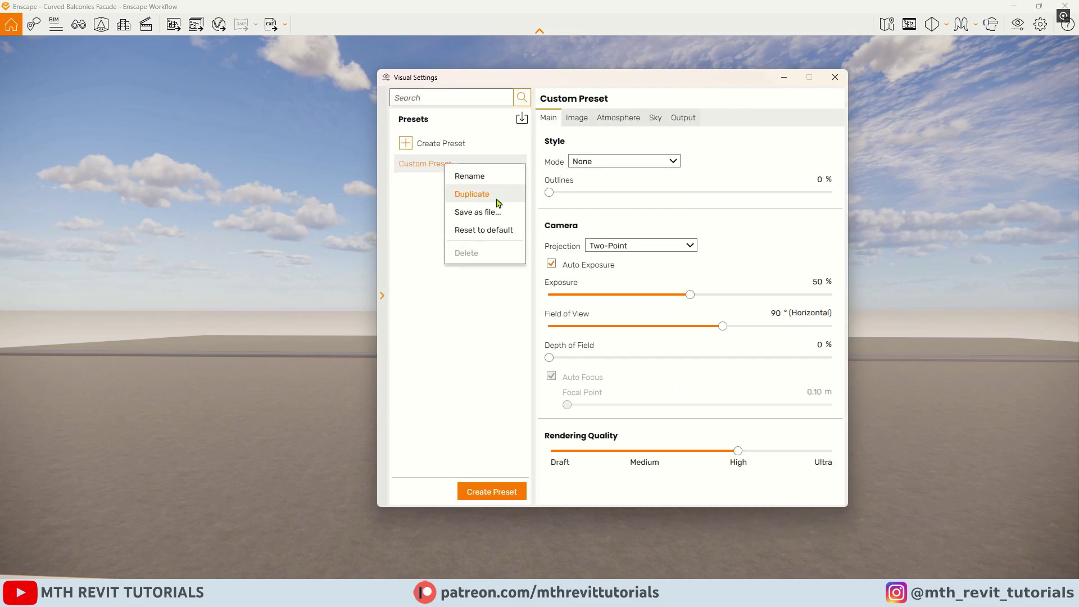
left_click(489, 231)
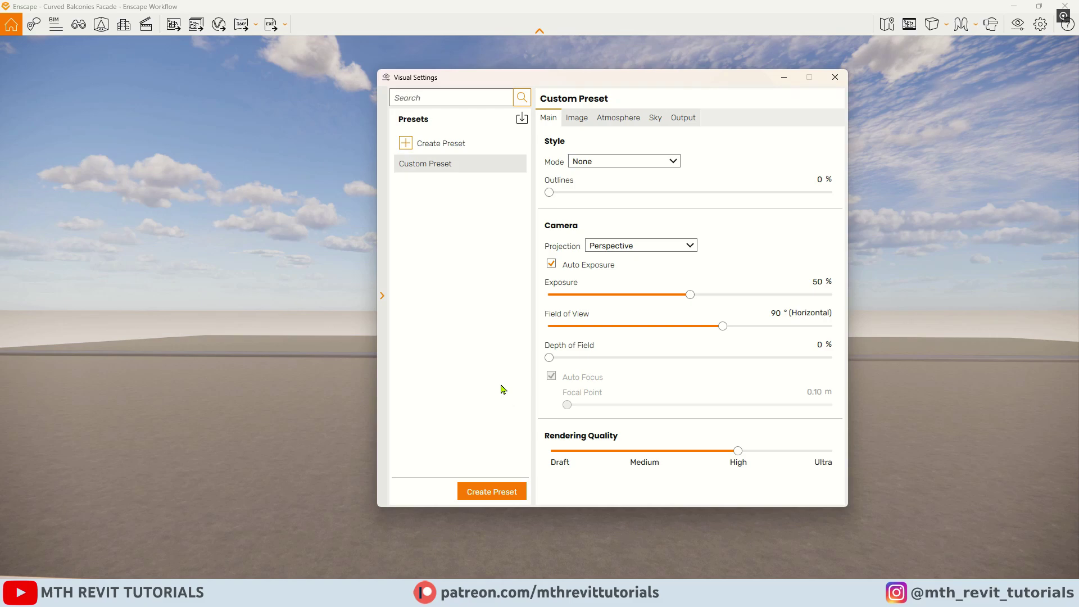
left_click(383, 297)
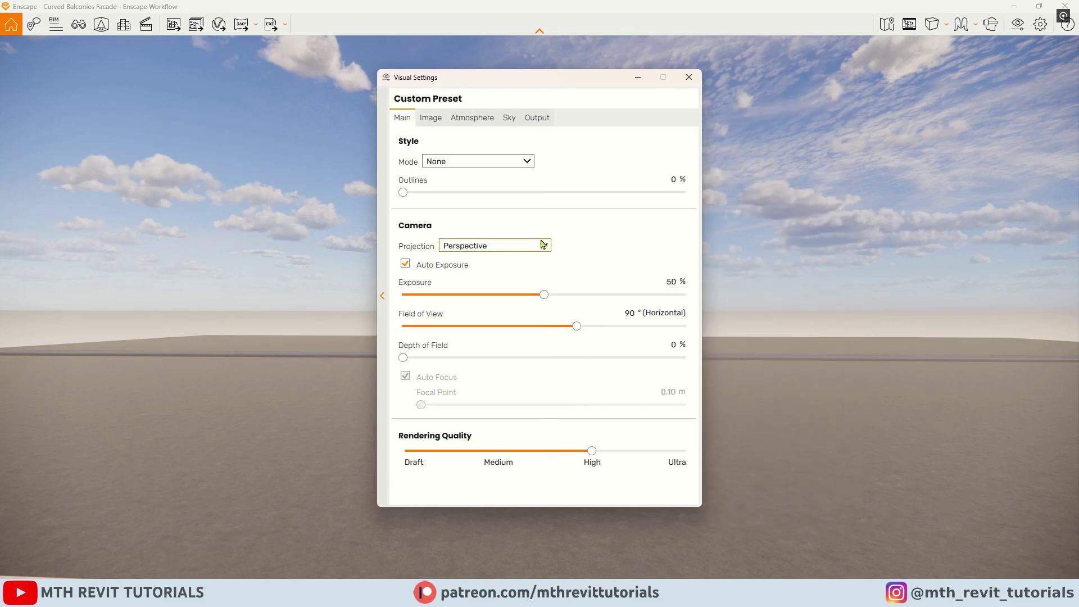
Step: Set the camera projection to Two-Point, narrow the field of view to about 59°, and reframe the facade
left_click(527, 274)
left_click_drag(587, 79, 955, 105)
left_click_drag(946, 353, 875, 353)
key("s")
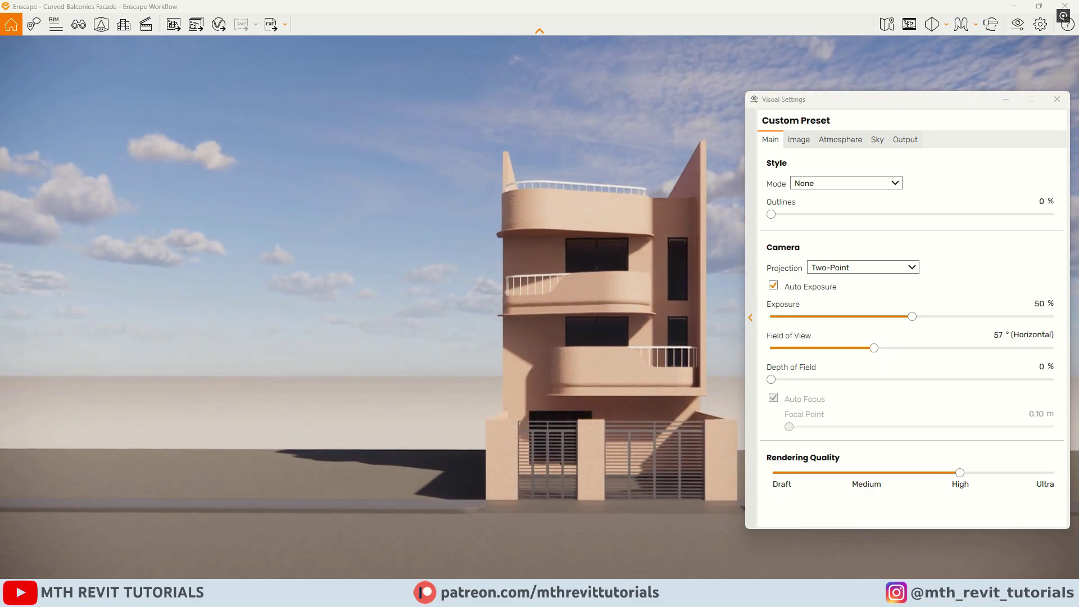
left_click(1058, 99)
Step: Start a new Enscape view named V1 and rename the Custom Preset visual preset to V1
left_click(79, 24)
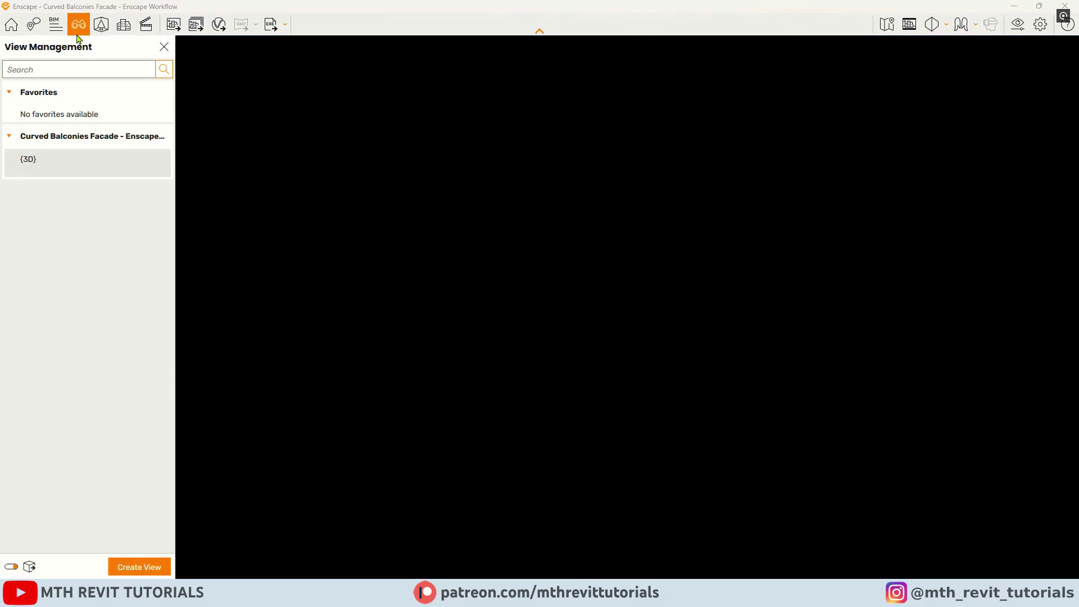
left_click(137, 567)
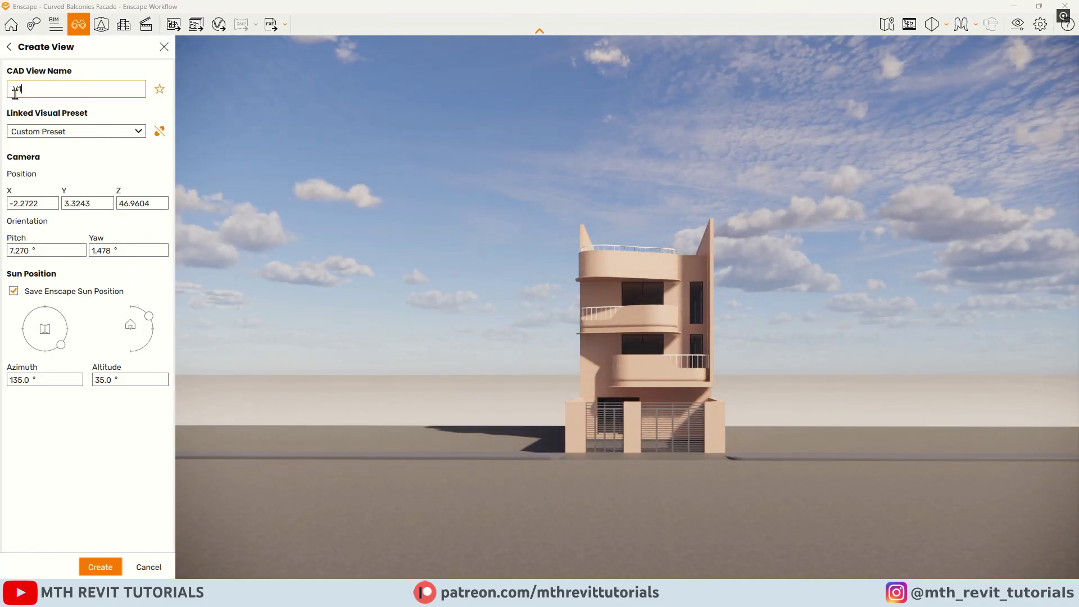
left_click(1012, 27)
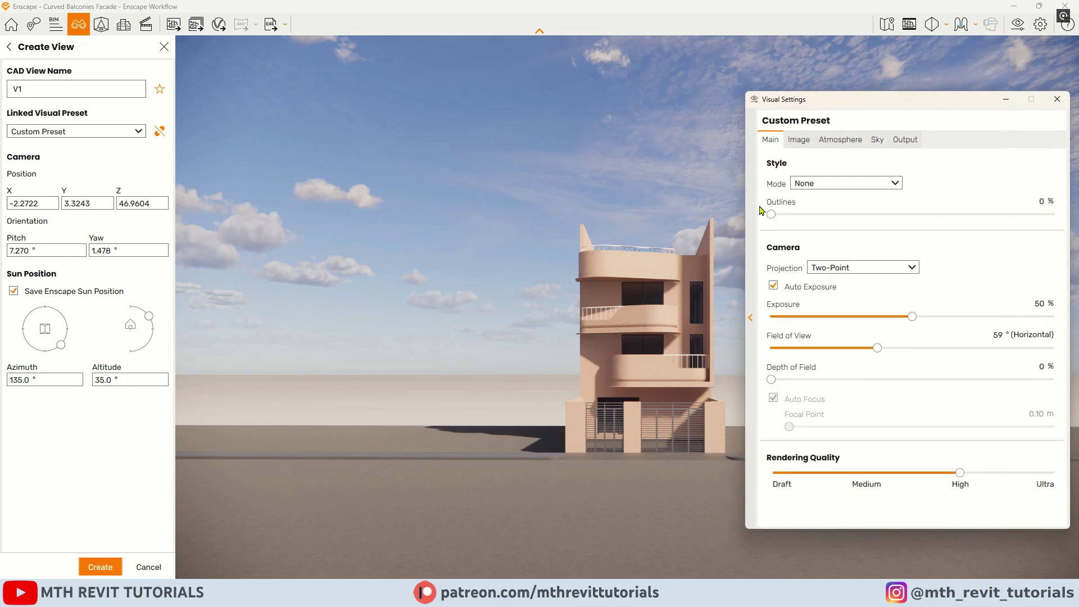
left_click(823, 201)
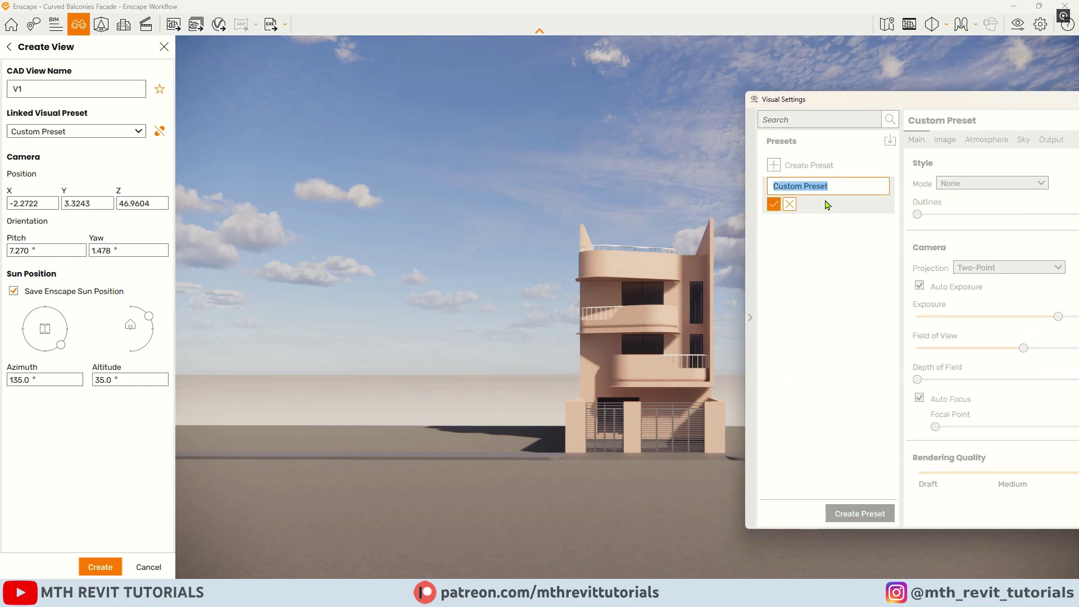
type("V1")
left_click(774, 204)
left_click(750, 317)
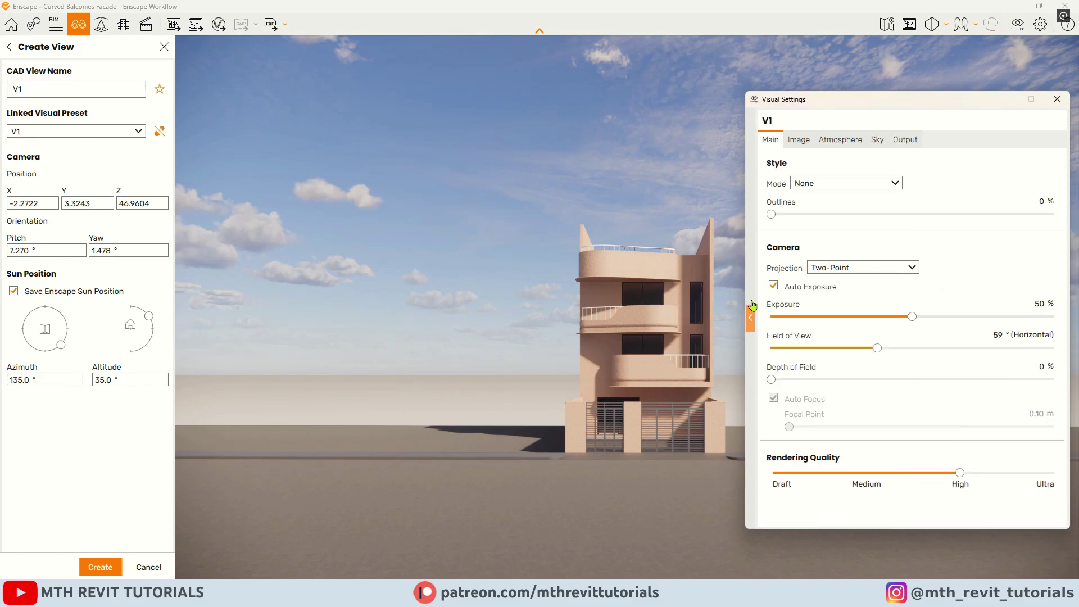
left_click(1052, 105)
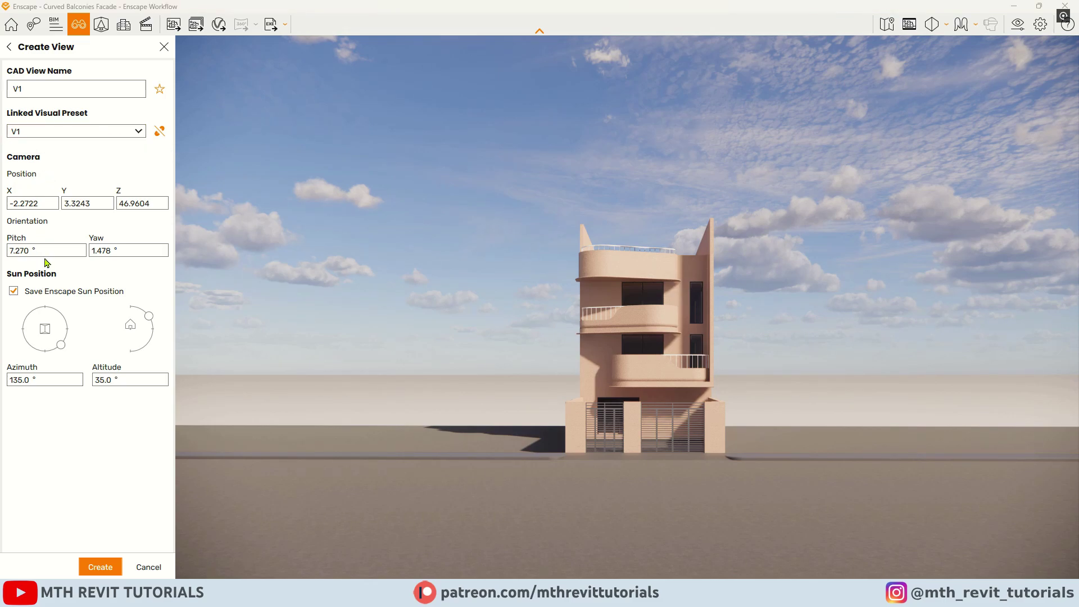
Step: Set the new view's sun position to azimuth 158° and altitude 24°, and create the view
left_click_drag(62, 351, 56, 360)
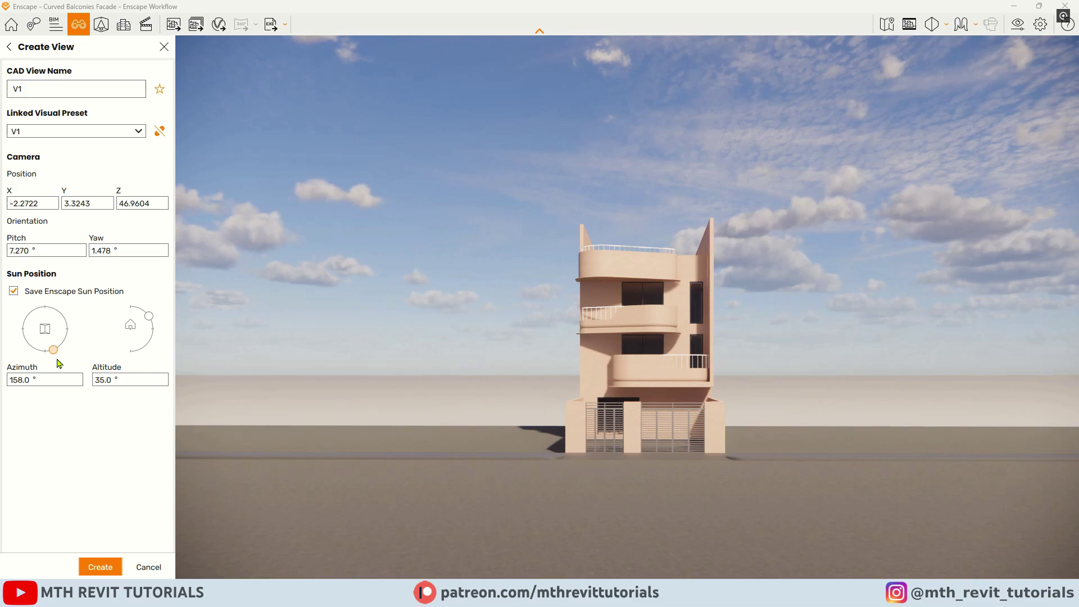
mouse_move(148, 321)
left_mouse_down()
mouse_move(146, 313)
mouse_move(150, 325)
left_mouse_up()
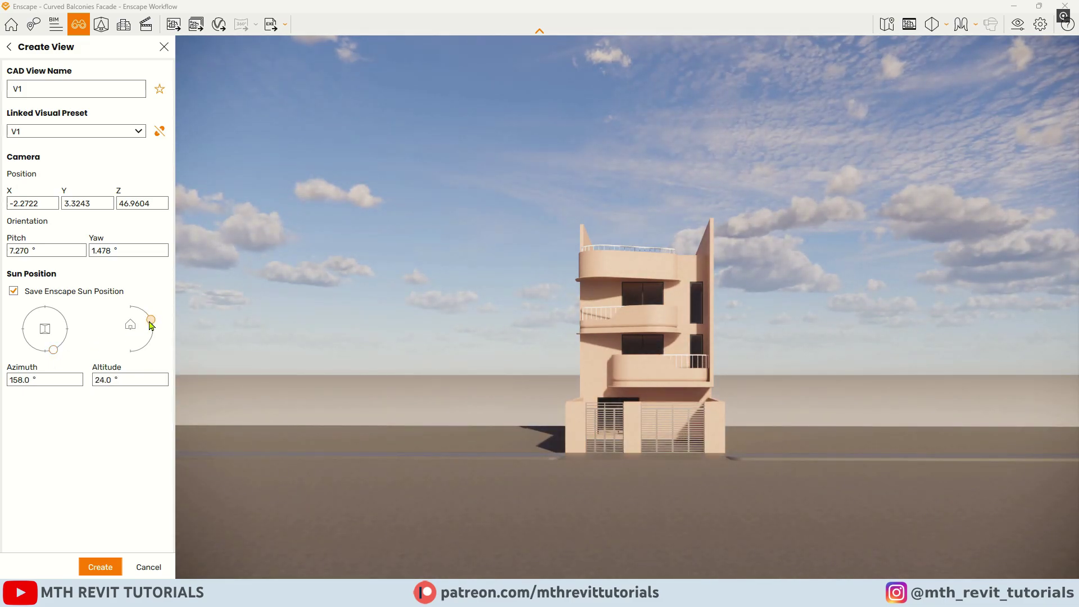
left_click(101, 566)
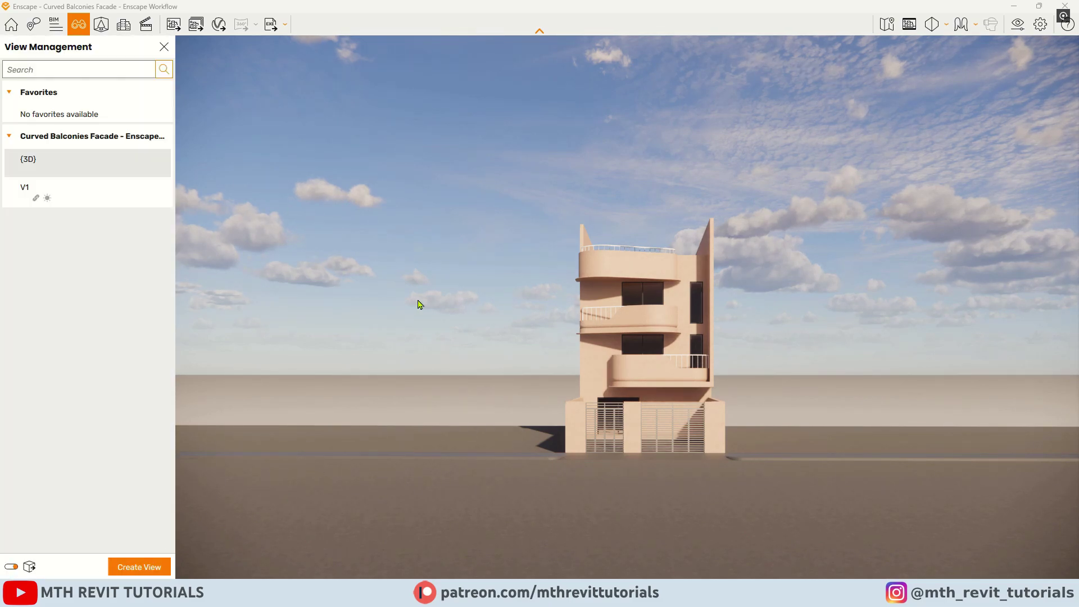
Step: Arrange Revit and Enscape side by side with Revit taking the wider share, and close the view management in Enscape
double_click(584, 12)
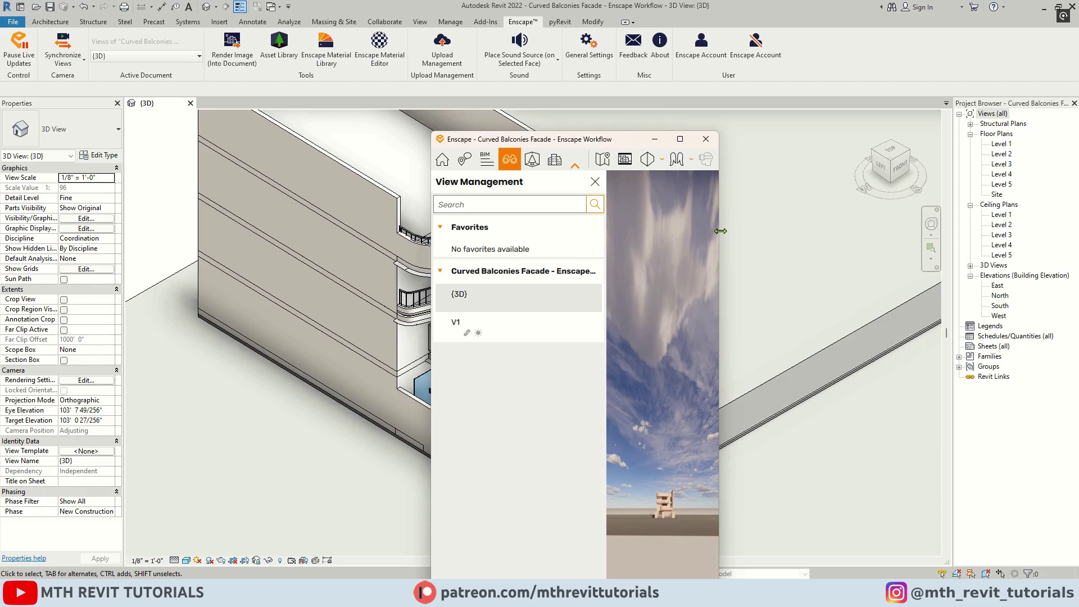
left_click_drag(721, 231, 907, 242)
left_click_drag(662, 141, 313, 52)
left_click(312, 52)
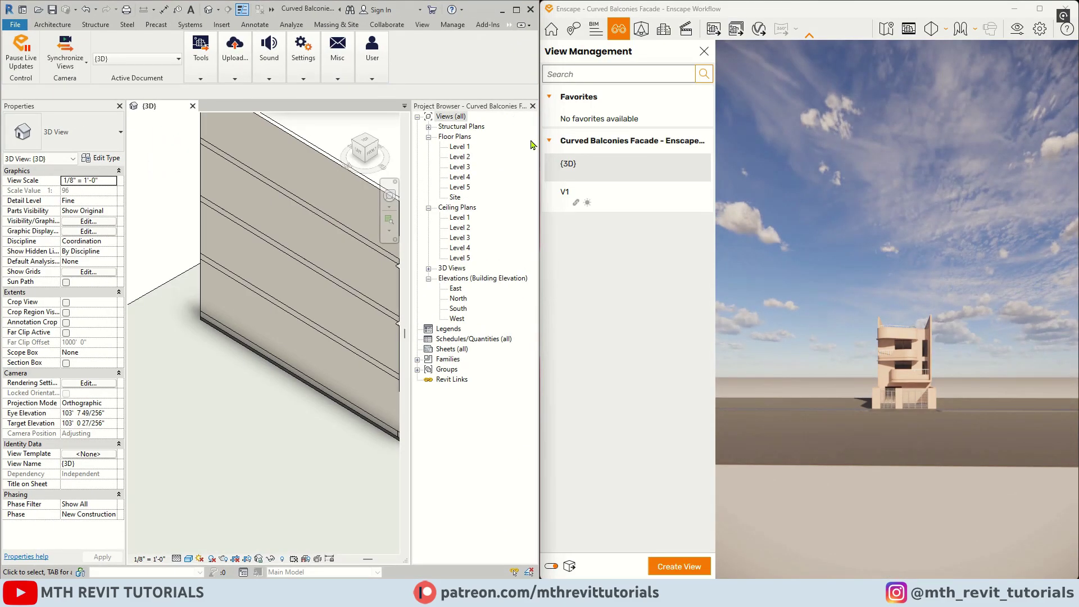
left_click_drag(538, 123, 779, 203)
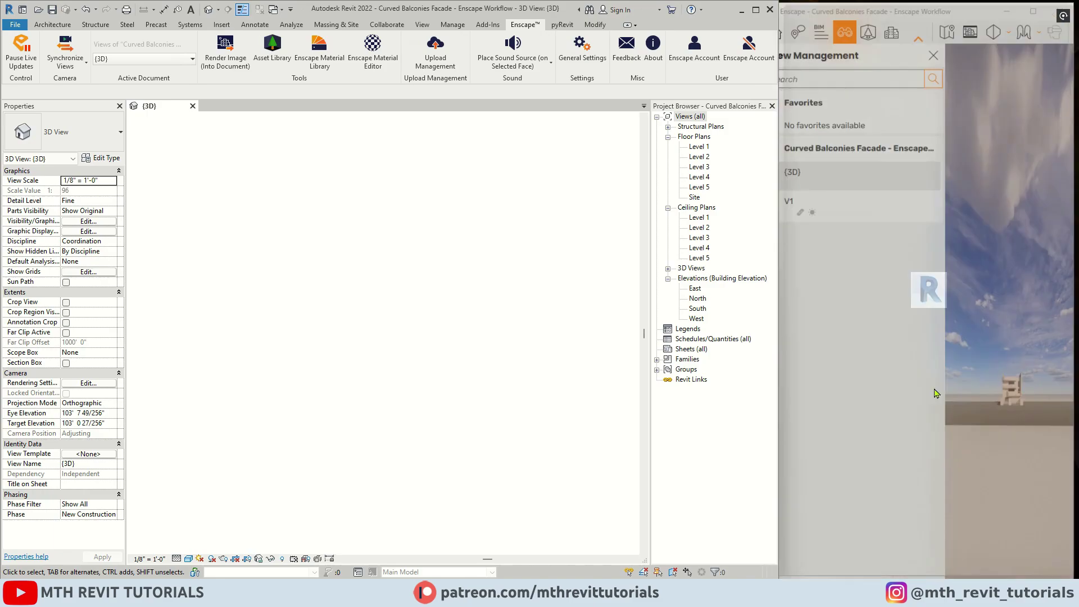
left_click(942, 53)
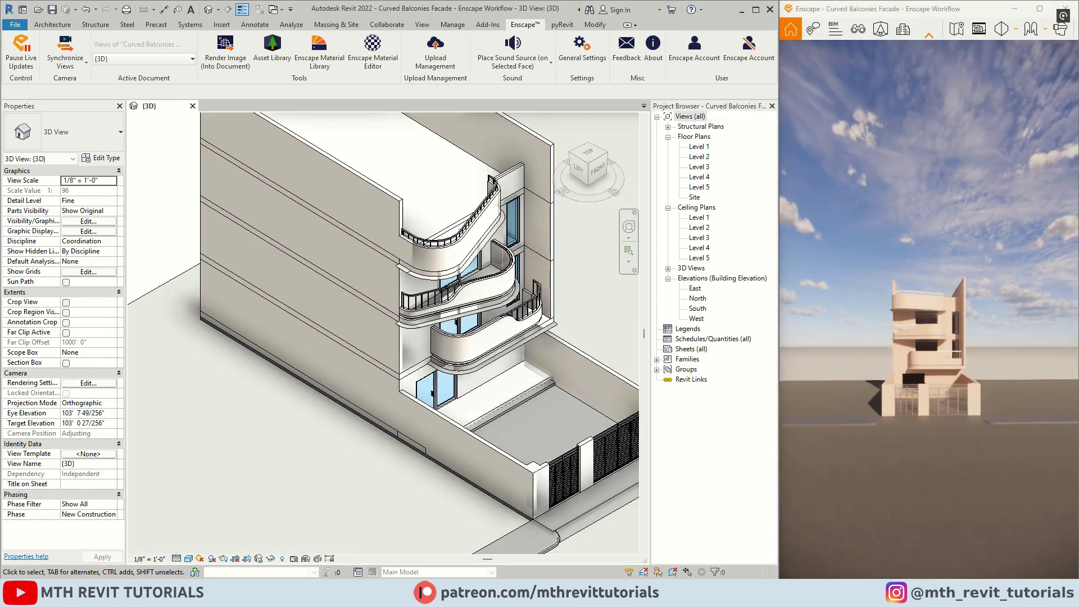
Step: Bring up the 00 - Wall material in the Enscape Material Editor and remove its albedo texture
scroll(853, 374, "down", 3)
left_click_drag(903, 354, 833, 355)
left_click(376, 66)
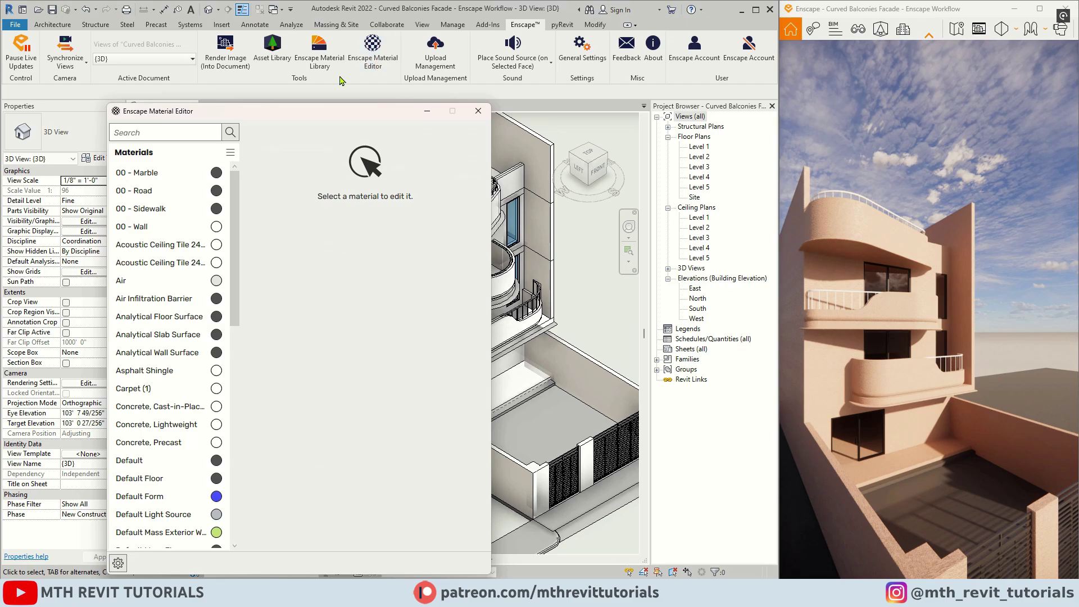
left_click_drag(320, 104, 566, 41)
left_click(392, 161)
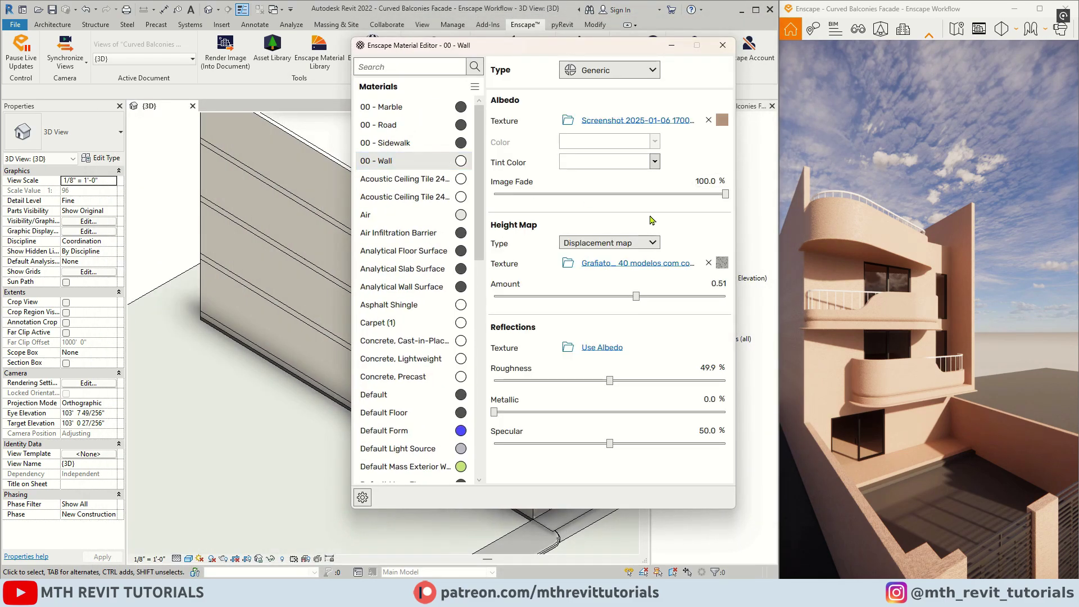
scroll(916, 336, "up", 5)
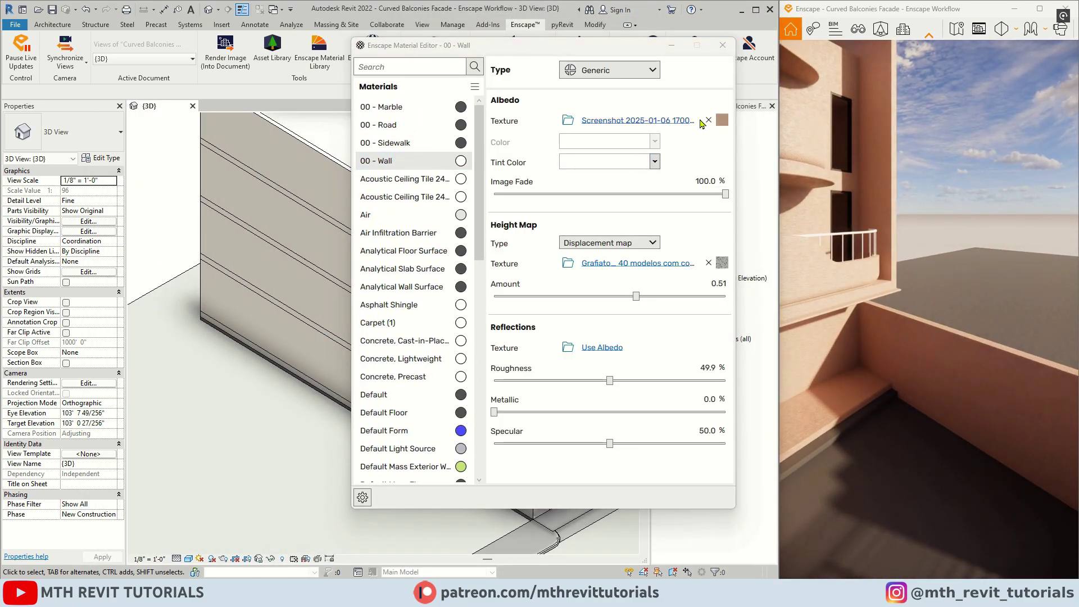
left_click(708, 119)
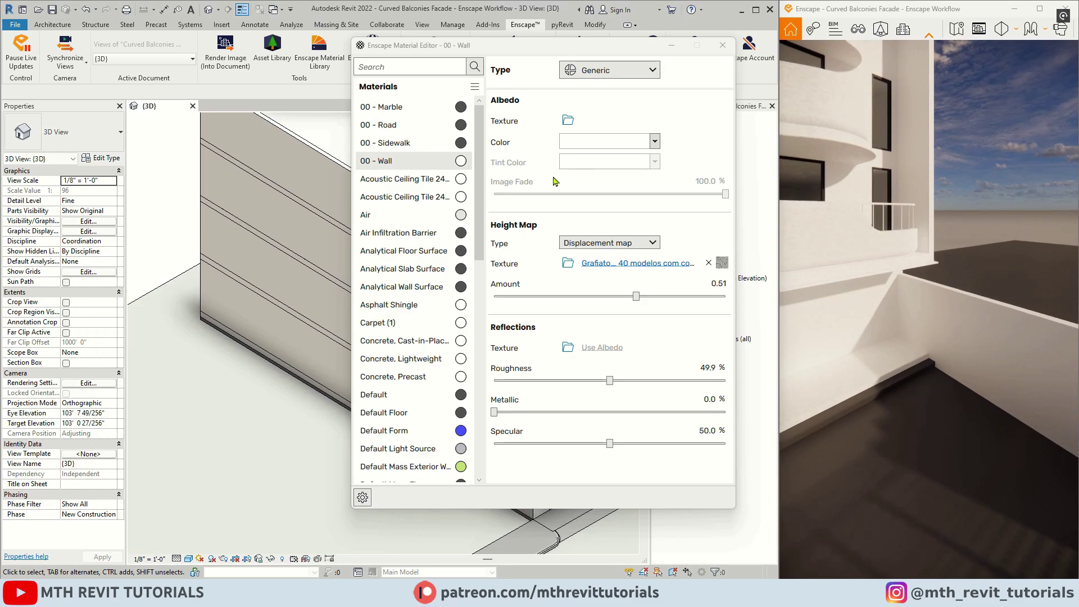
Step: Replace the 00 - Wall material with Plaster 01 from the library's Plaster category
right_click(460, 168)
left_click(540, 209)
left_click(162, 318)
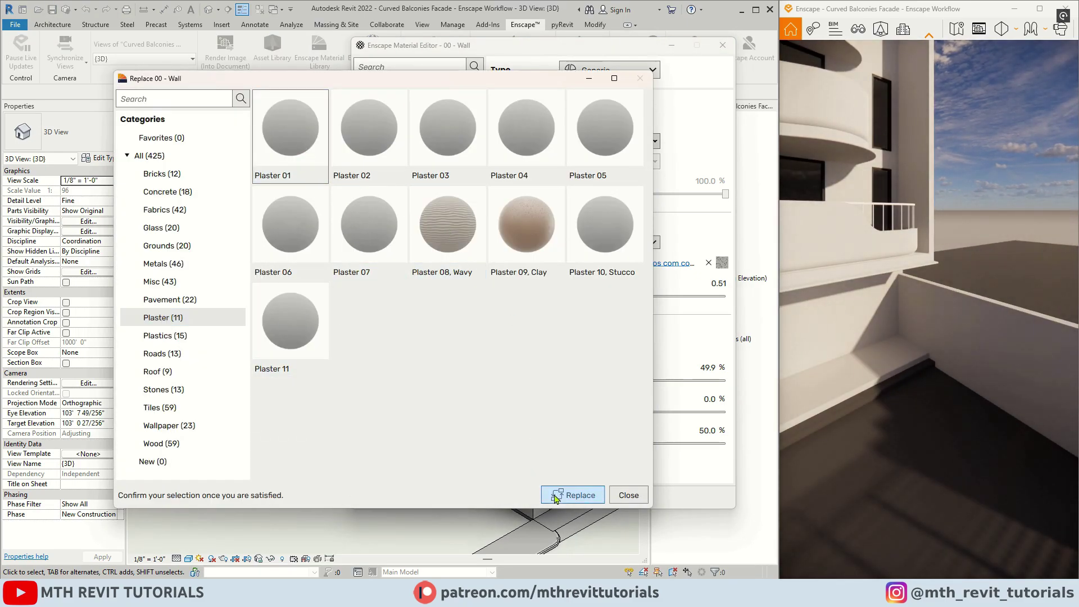
left_click(573, 494)
left_click_drag(905, 275, 920, 285)
scroll(920, 284, "up", 5)
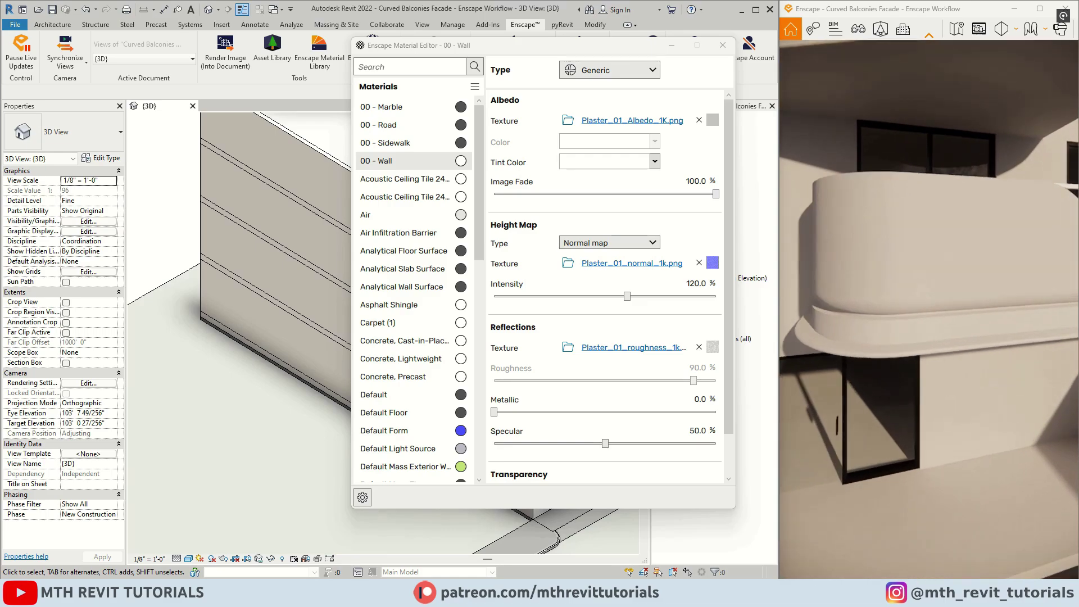
Step: Set the 00 - Wall tint color to off-white #EDE8E8, check it on the facade, and minimize the material editor
left_click(622, 120)
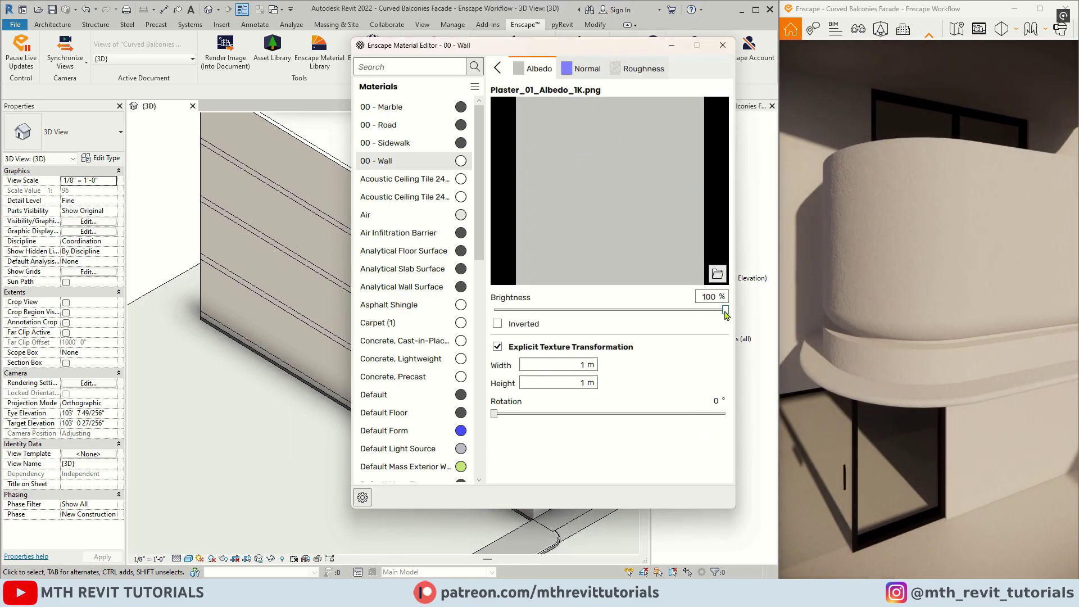
left_click(497, 68)
left_click(655, 162)
left_click(627, 178)
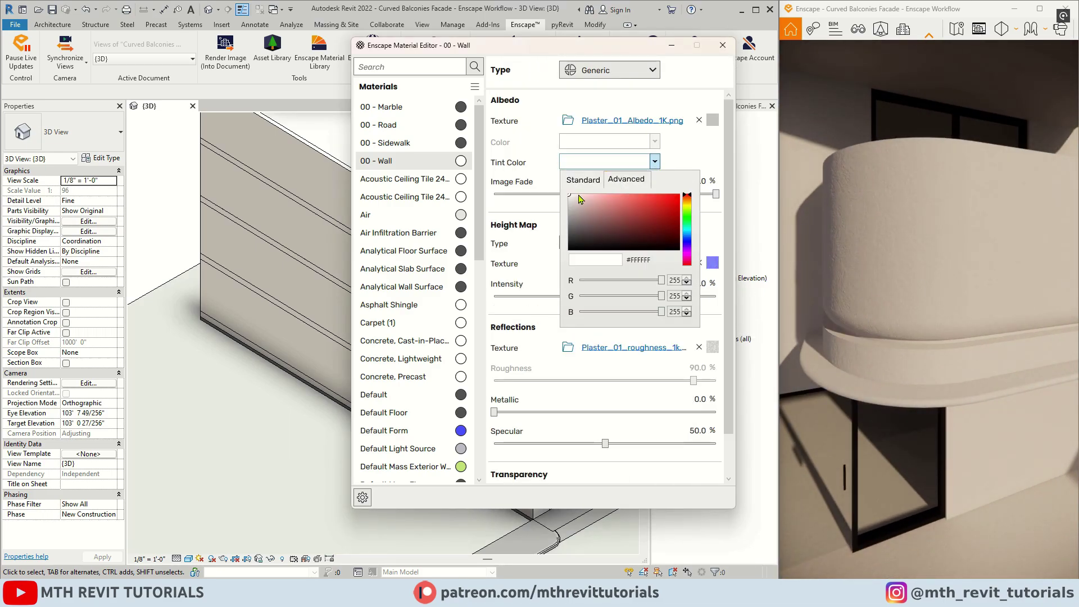
left_click(571, 198)
left_click_drag(571, 203, 569, 200)
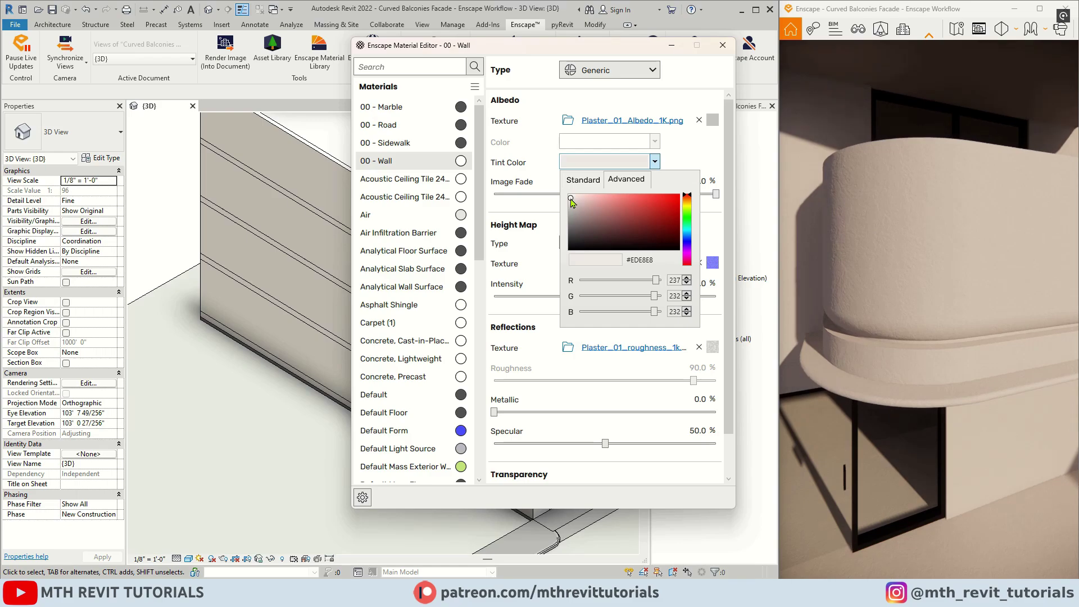
left_click(958, 289)
scroll(934, 293, "down", 5)
left_click_drag(935, 292, 913, 270)
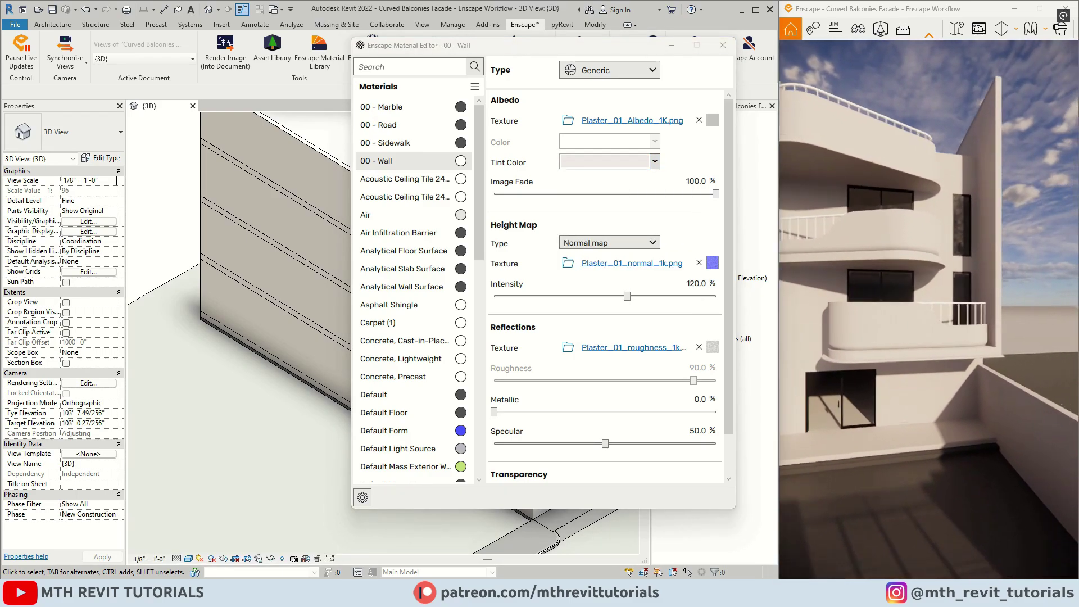
scroll(929, 309, "up", 3)
left_click(672, 45)
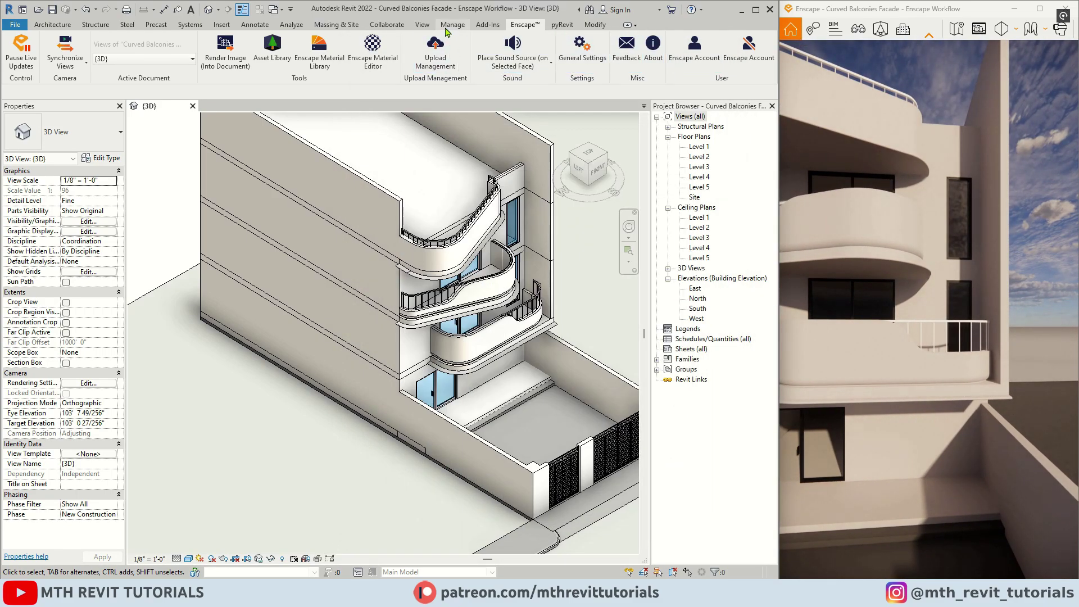
Step: Create two new Revit materials named 00 - Gray and 00 - Wood
left_click(446, 28)
left_click(51, 53)
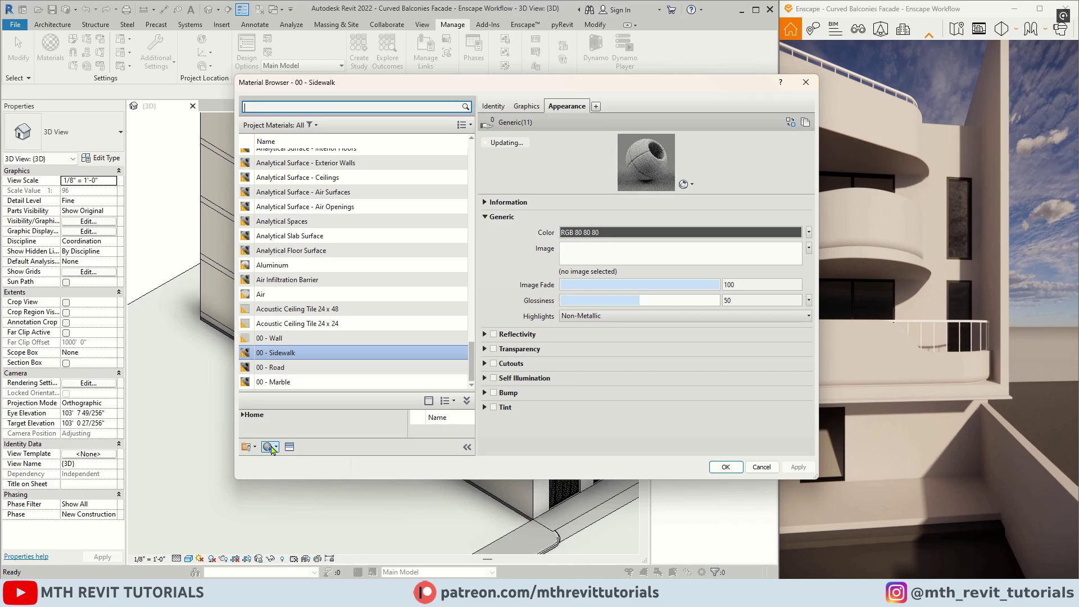
left_click(279, 449)
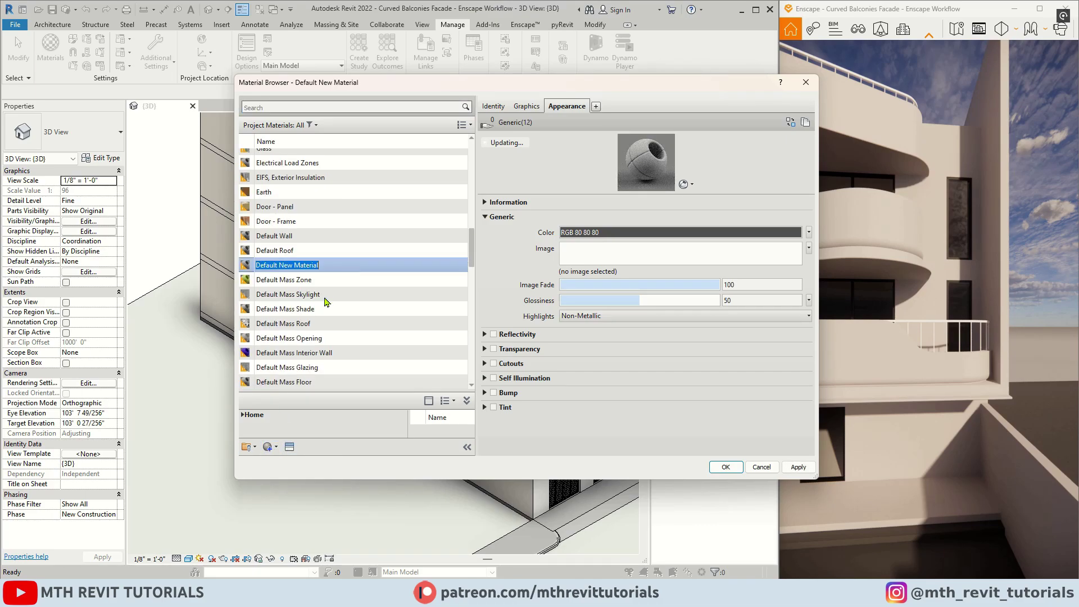
left_click(268, 448)
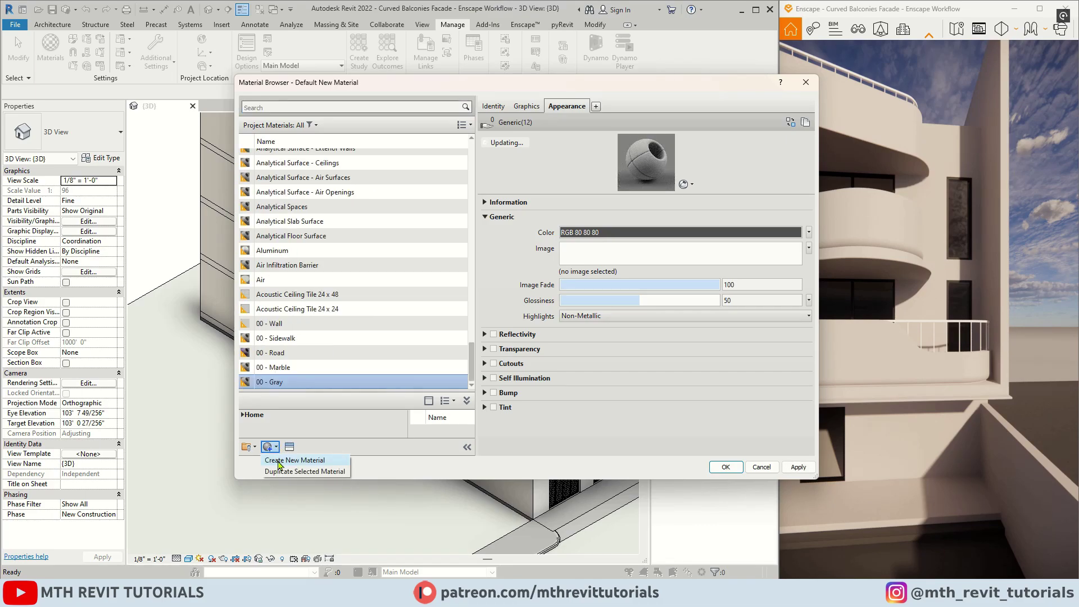
left_click(303, 455)
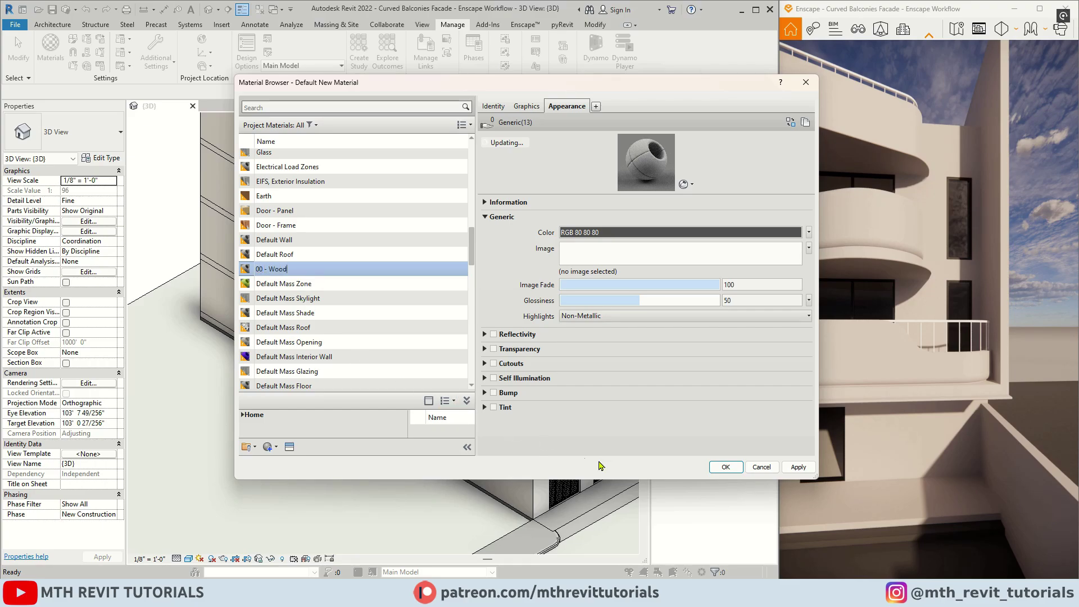
key("Return")
left_click(725, 467)
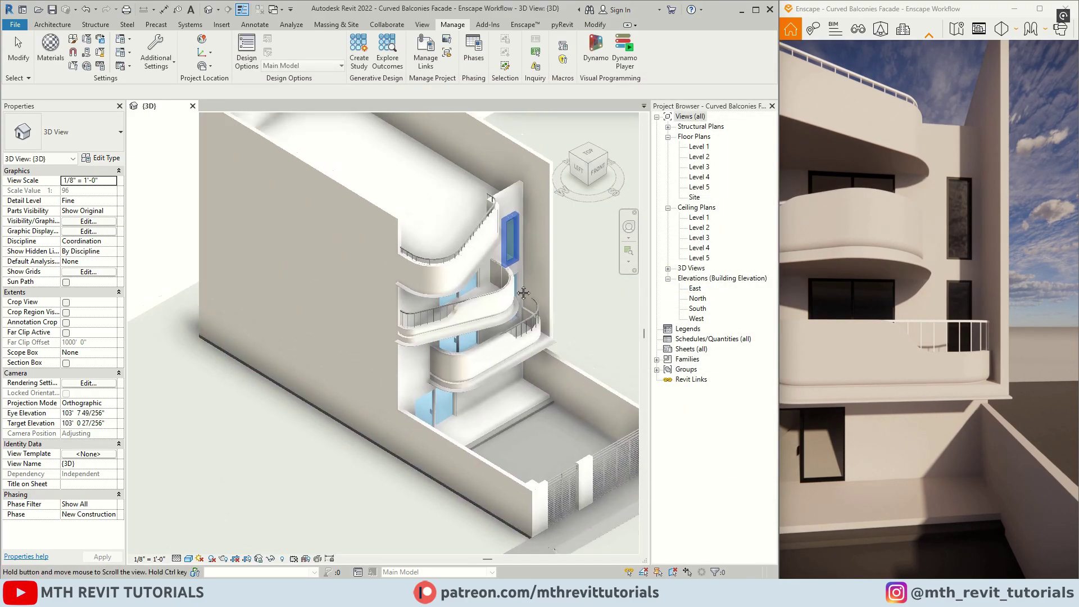
Step: Paint the recessed front wall faces behind the curved balconies with the 00 - Gray material
left_click(593, 27)
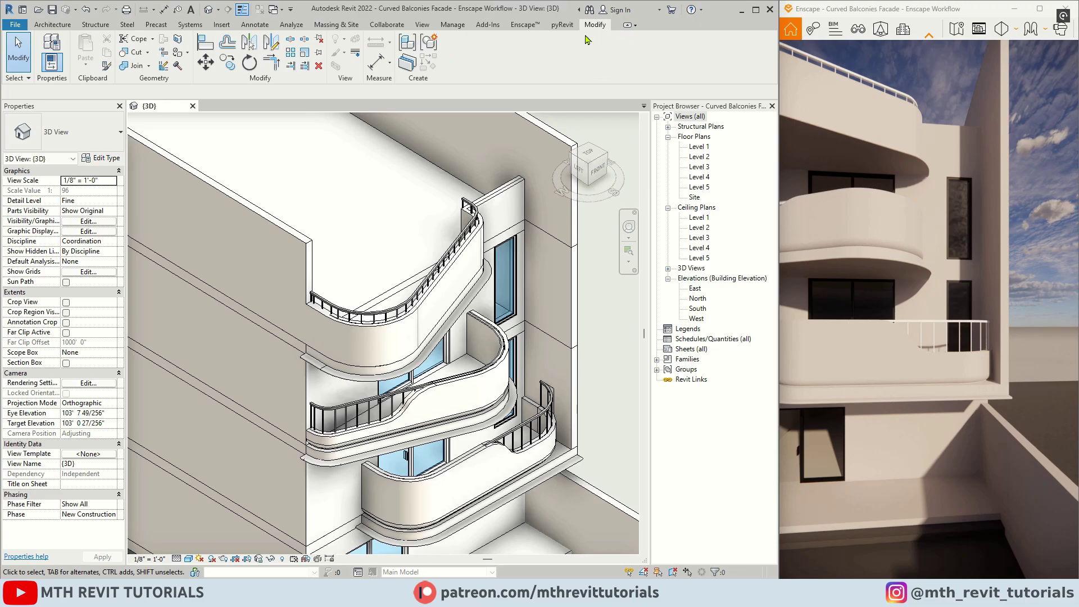
left_click(178, 53)
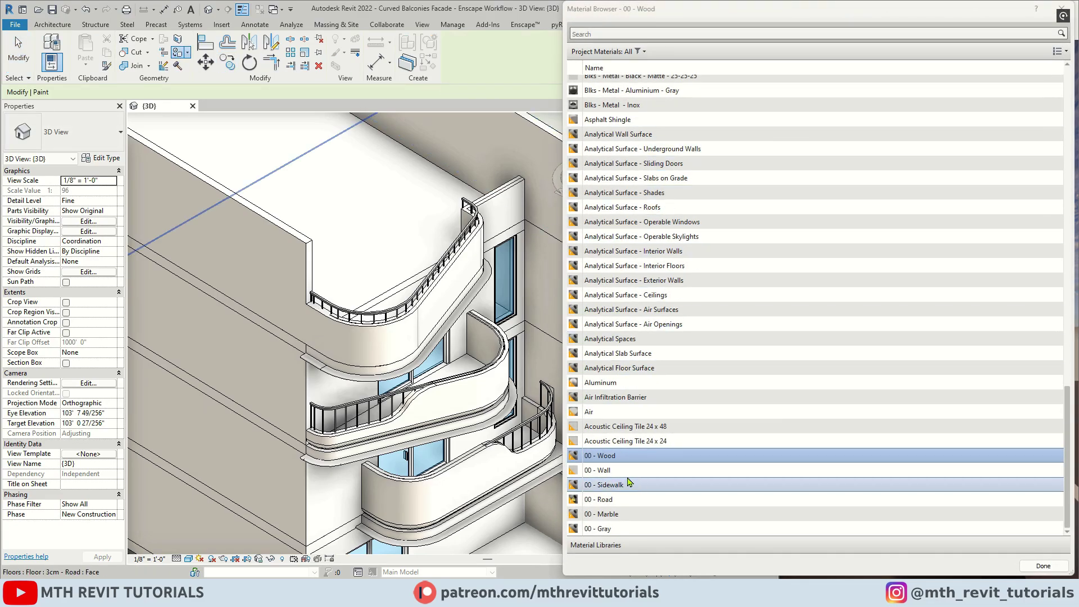
left_click(601, 528)
scroll(487, 295, "up", 5)
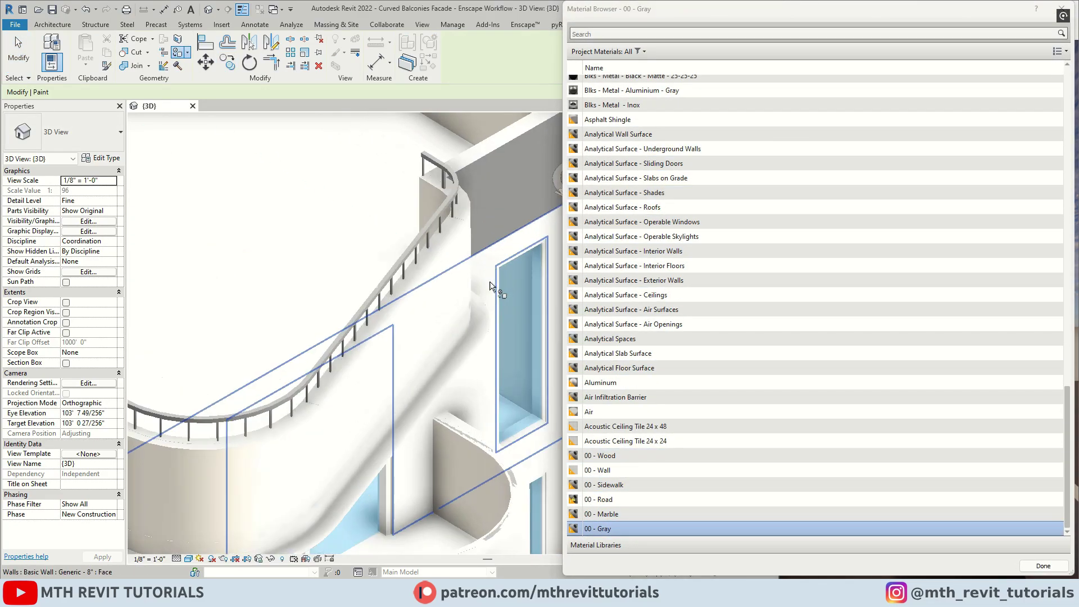
scroll(487, 294, "down", 5)
scroll(469, 345, "up", 6)
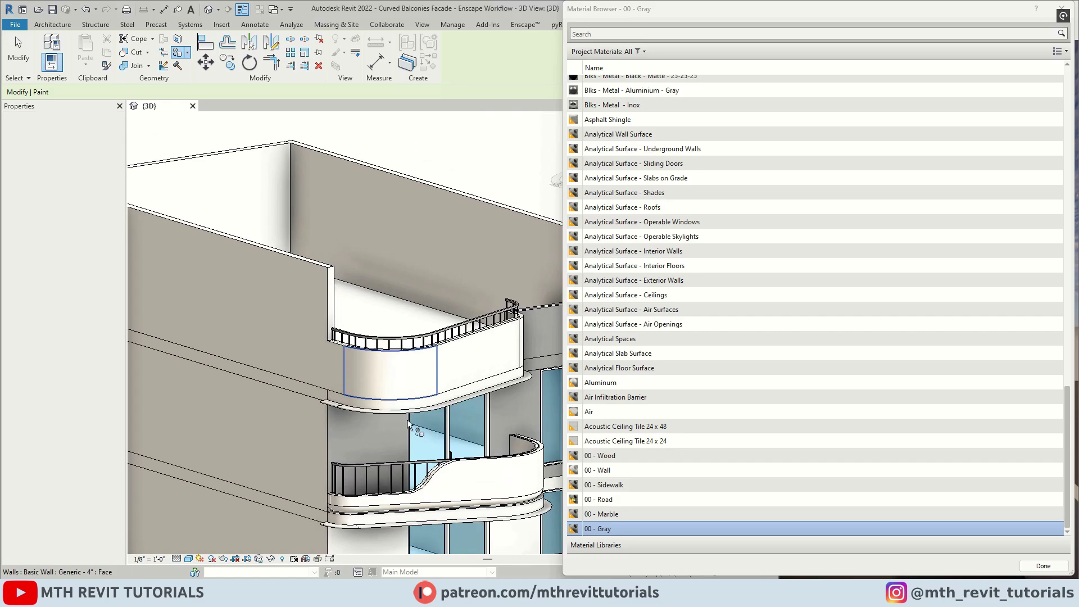
scroll(469, 345, "down", 5)
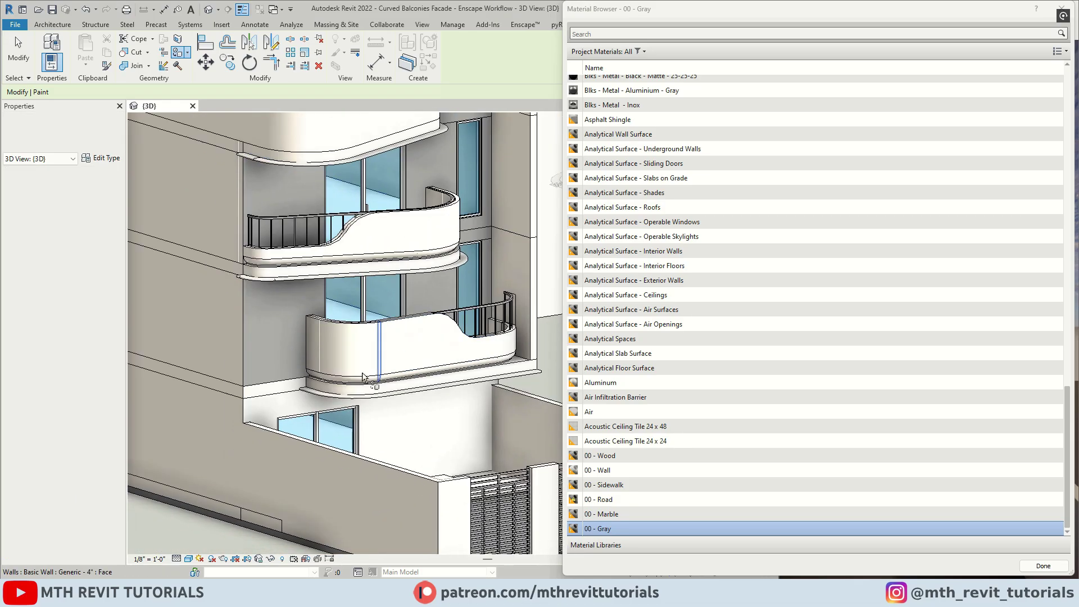
scroll(272, 393, "down", 2)
scroll(256, 405, "up", 4)
left_click(260, 443)
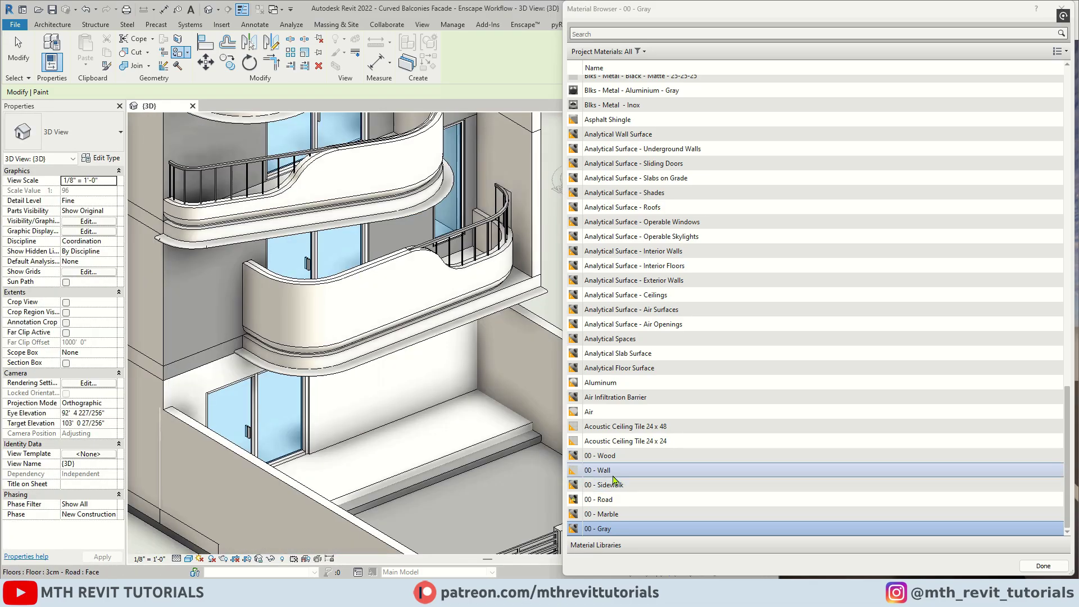
Step: Paint the ground-floor wall face beside the entrance door with 00 - Wood, finish painting, and view the facade in Enscape
left_click(607, 455)
left_click(469, 404)
key("Escape")
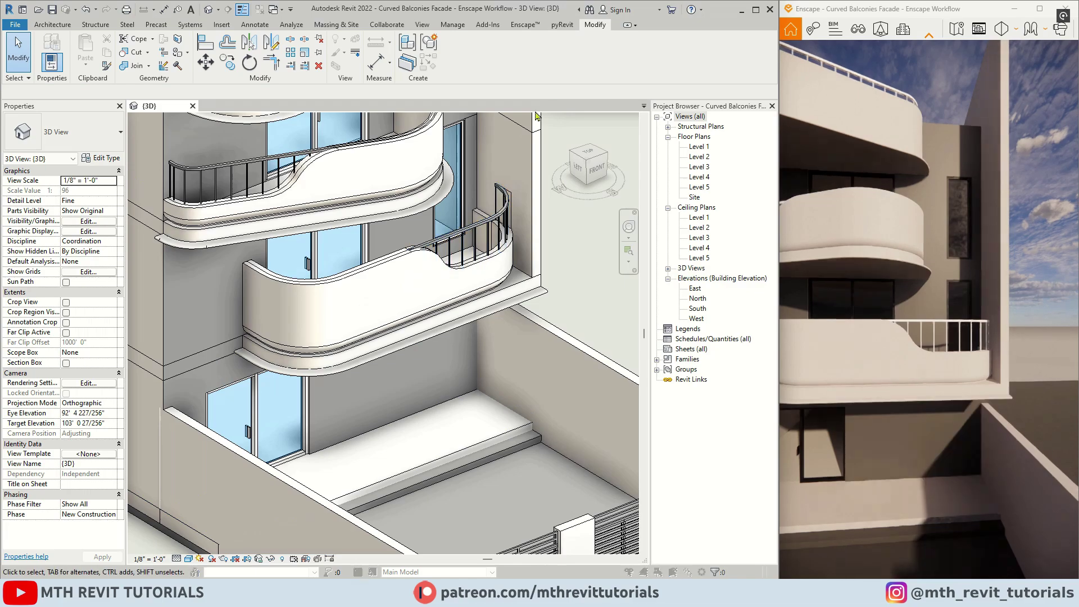
left_click_drag(916, 356, 900, 369)
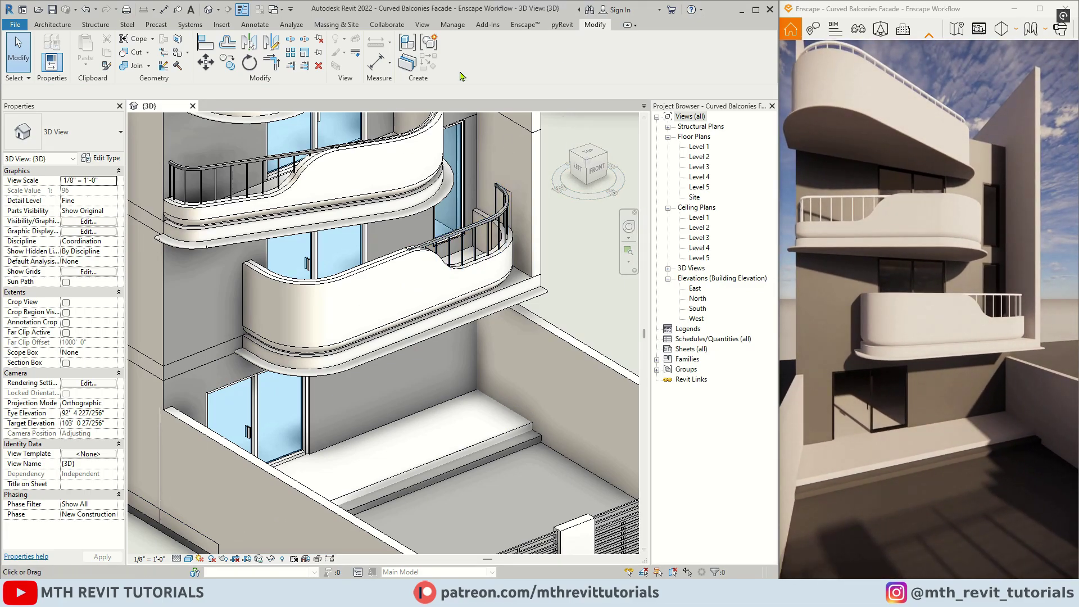
Step: Replace the 00 - Gray material with Plaster 01 from the Enscape library's Plaster category
left_click(522, 27)
left_click(384, 70)
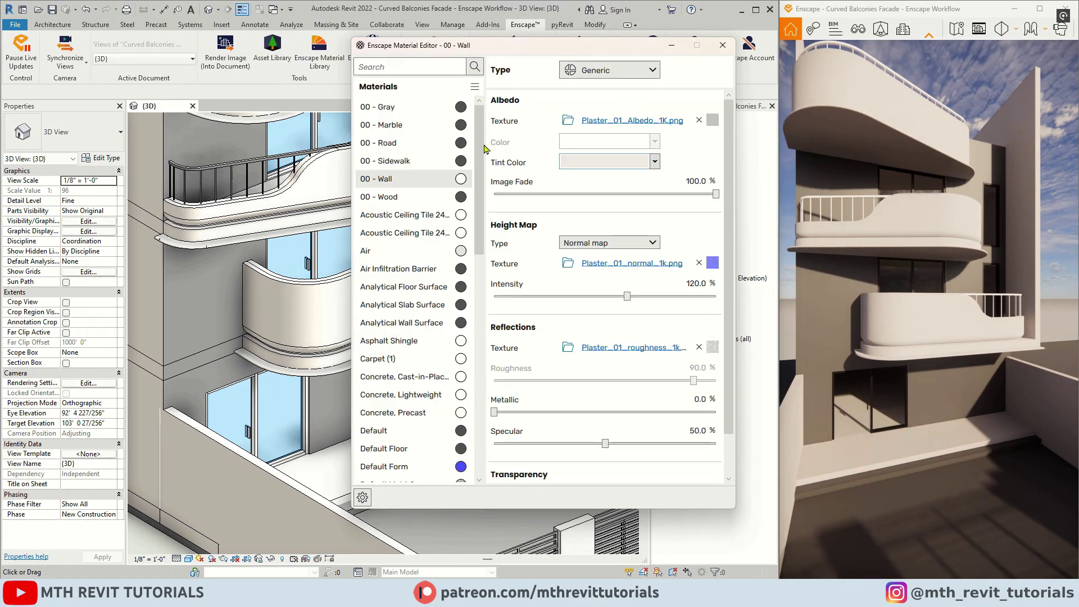
left_click(463, 108)
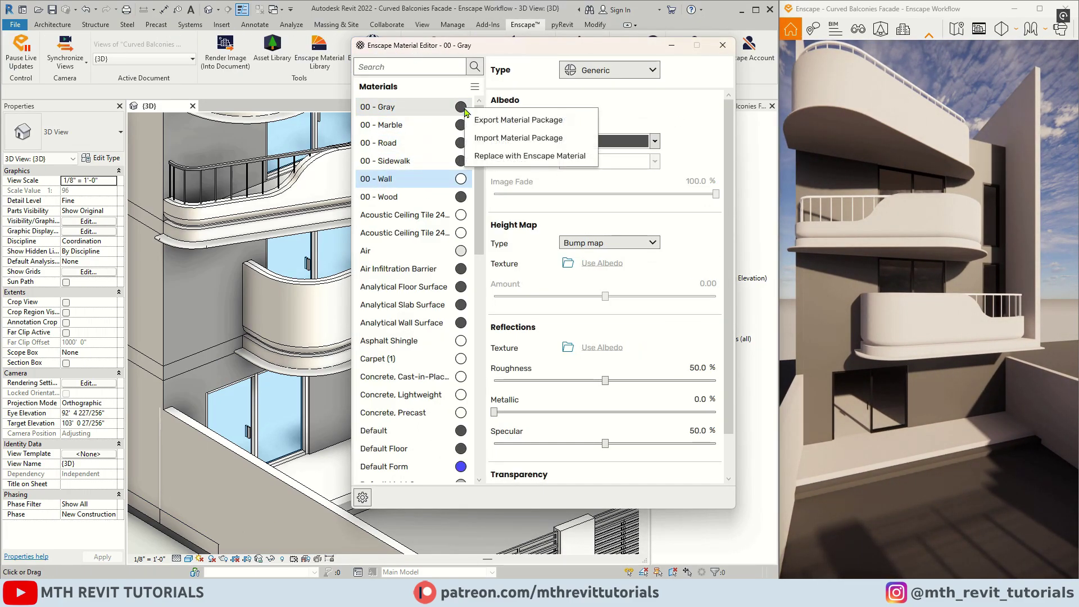
left_click(497, 155)
left_click(163, 318)
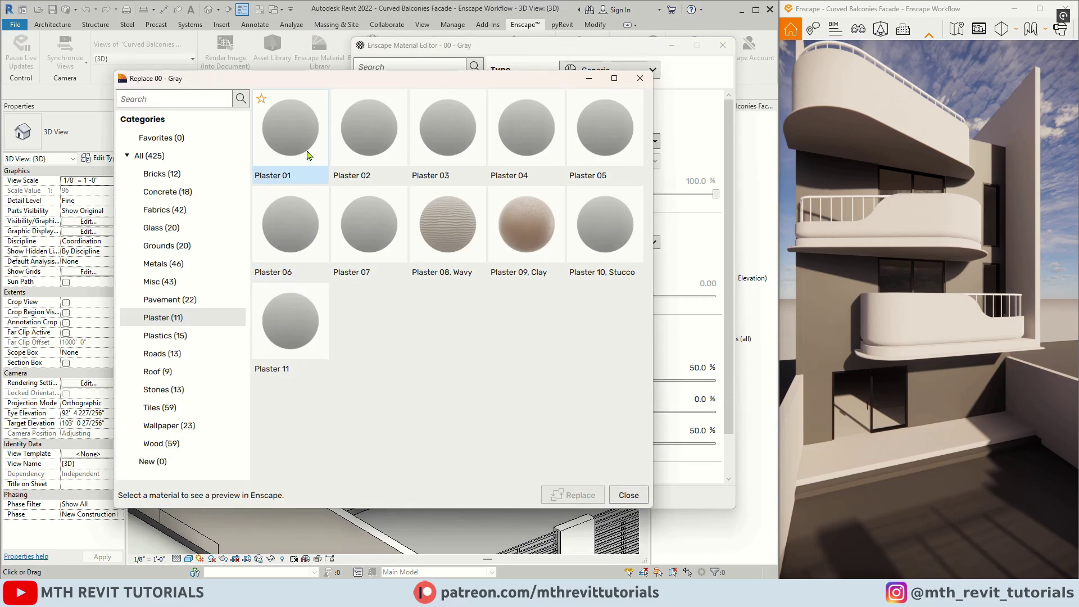
left_click(586, 496)
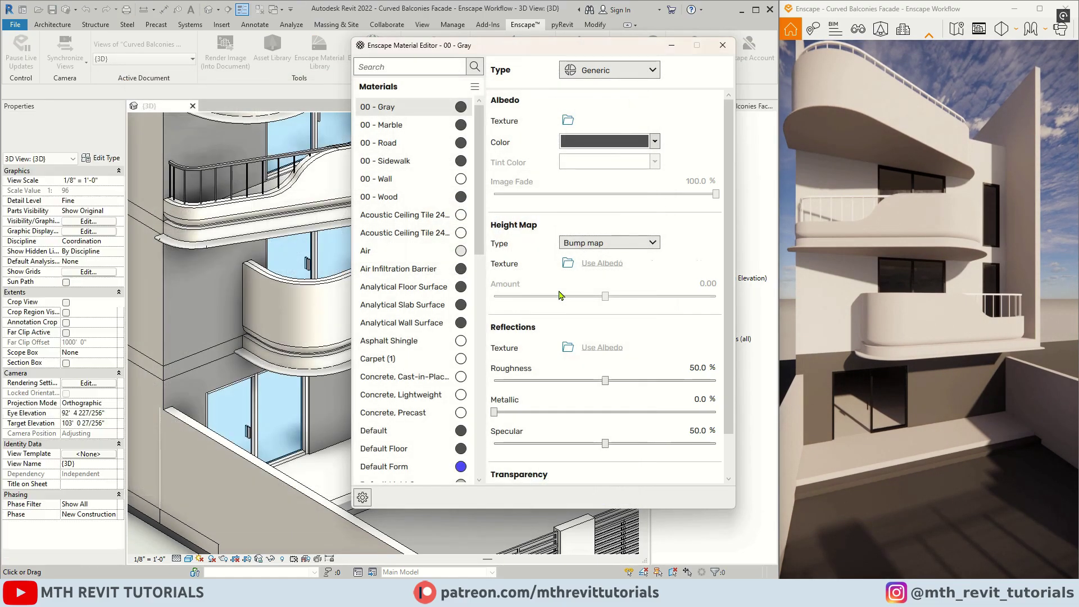
Step: Set the 00 - Gray material's tint color to a standard gray and check it up close on the rendered facade
left_click(654, 162)
left_click(590, 184)
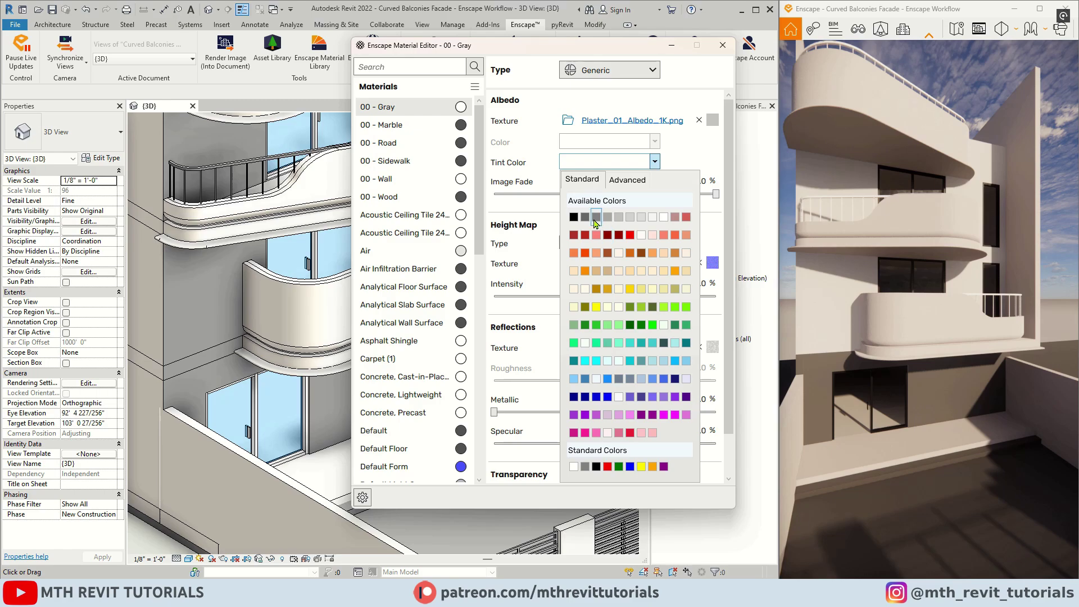
left_click(595, 221)
left_click(655, 162)
left_click(588, 219)
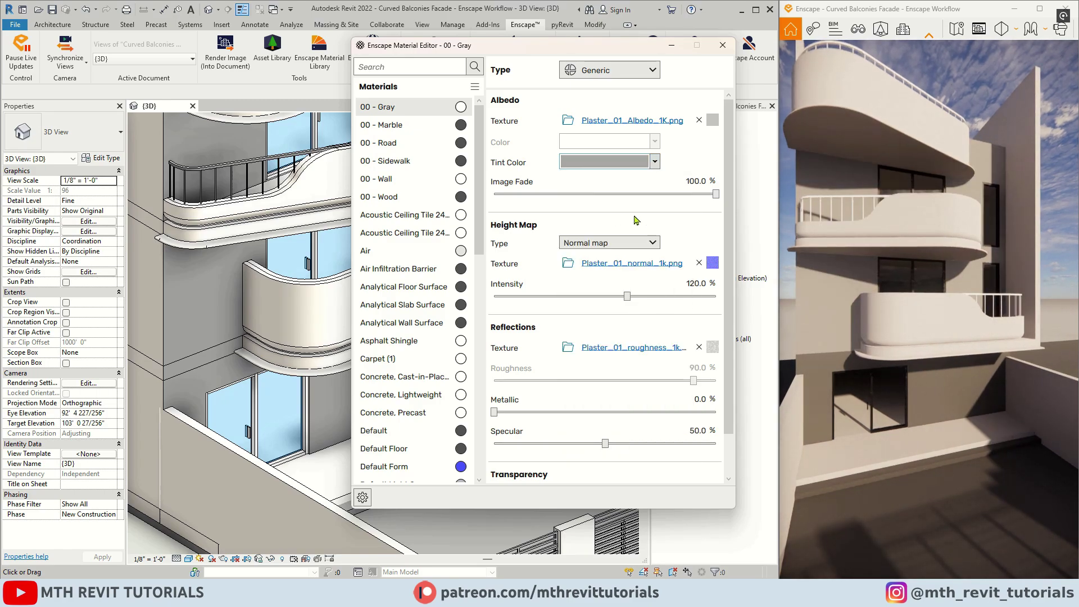
scroll(849, 339, "up", 3)
right_click_drag(809, 320, 849, 339)
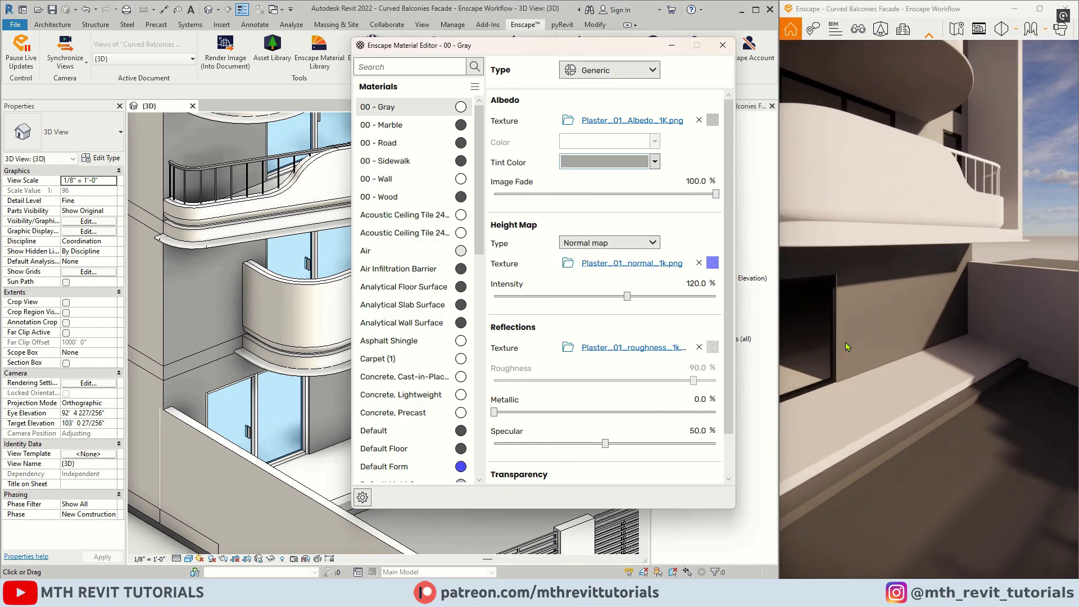
Step: Locate Wood 34, Beams in the library's Wood category as the replacement for the 00 - Wood material
left_click(459, 198)
left_click(505, 240)
left_click(161, 443)
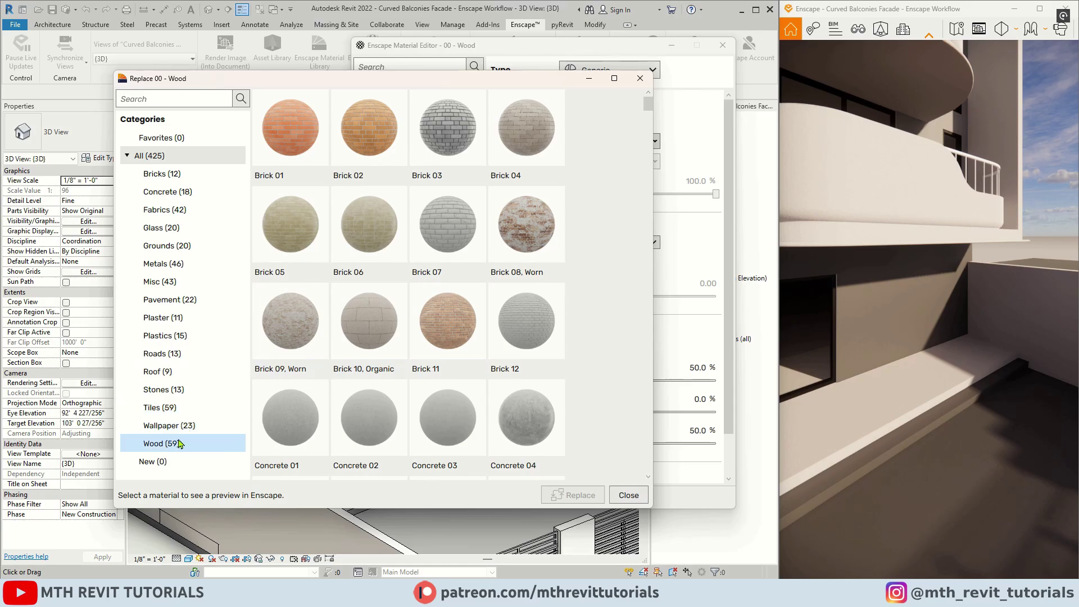
scroll(365, 315, "down", 10)
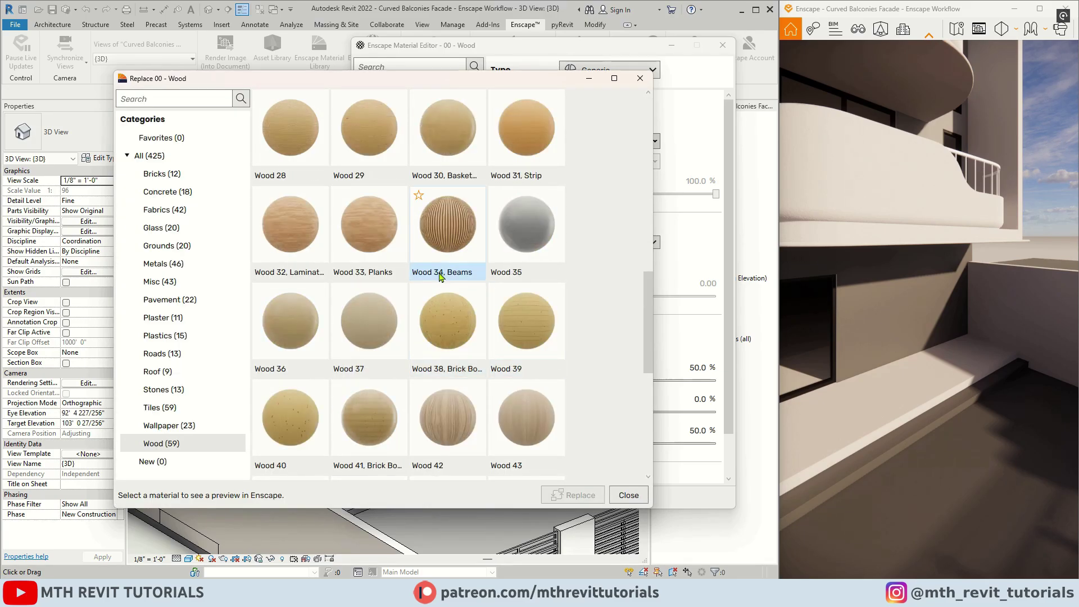
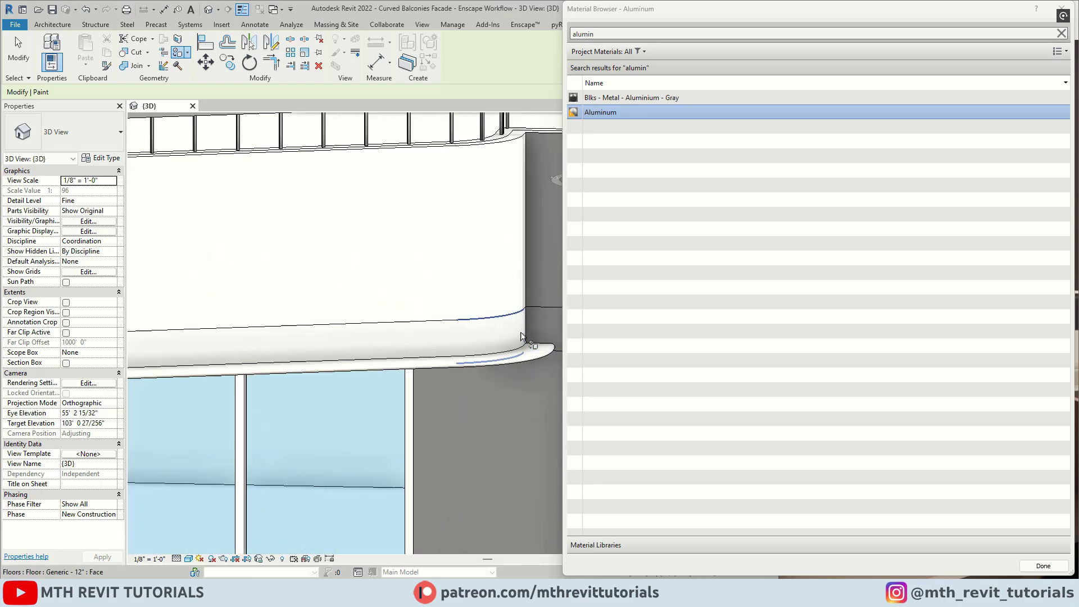
Step: Paint the curved slab edge band below the balcony parapet with the Aluminum material
left_click(521, 336)
mouse_move(521, 336)
middle_mouse_down("shift")
mouse_move(496, 362)
mouse_move(450, 331)
middle_mouse_up("shift")
scroll(424, 323, "up", 2)
scroll(365, 340, "down", 2)
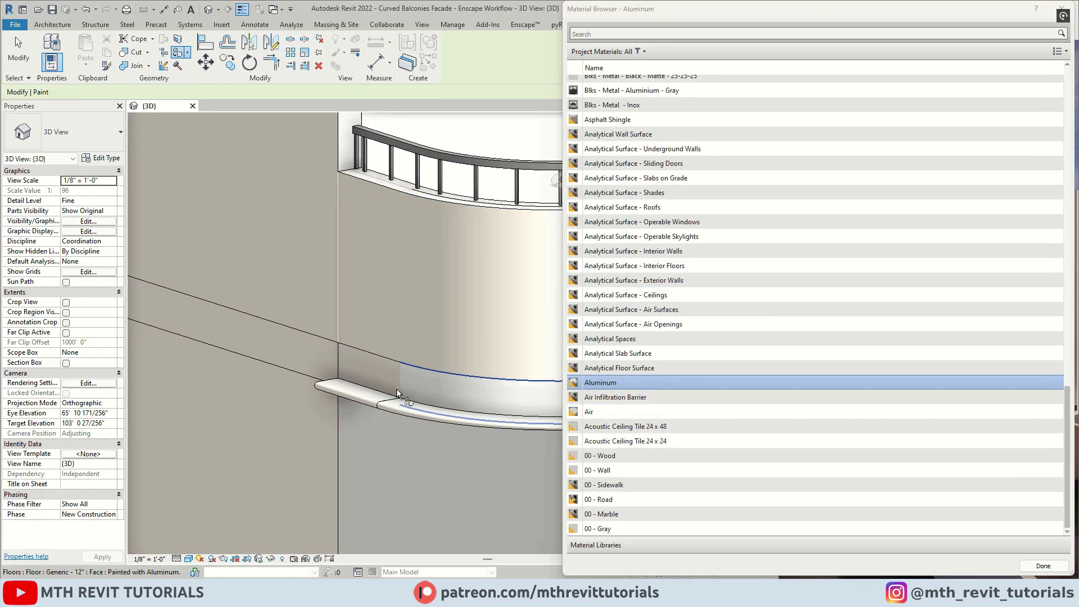
scroll(418, 389, "down", 5)
scroll(418, 389, "up", 5)
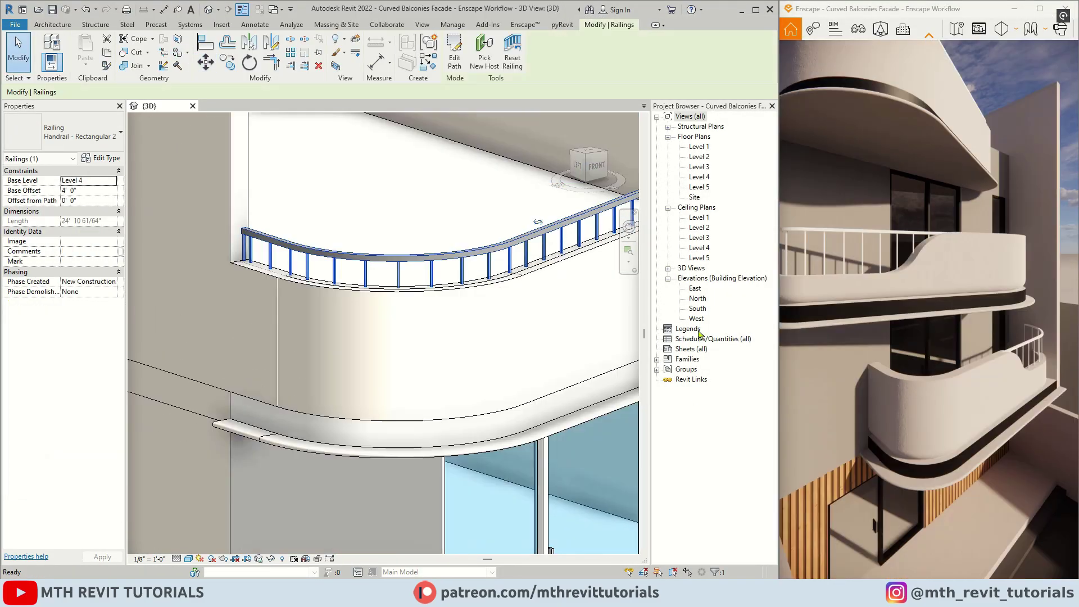
Step: Set the material of the curved balcony railing's top rail type to Aluminum
left_click(494, 247)
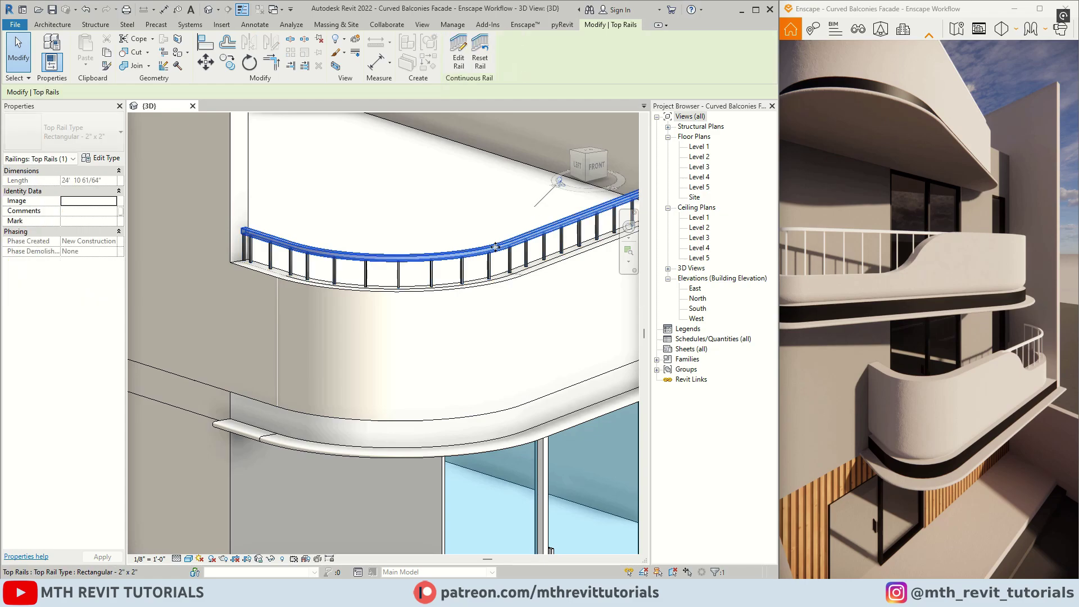
left_click(107, 158)
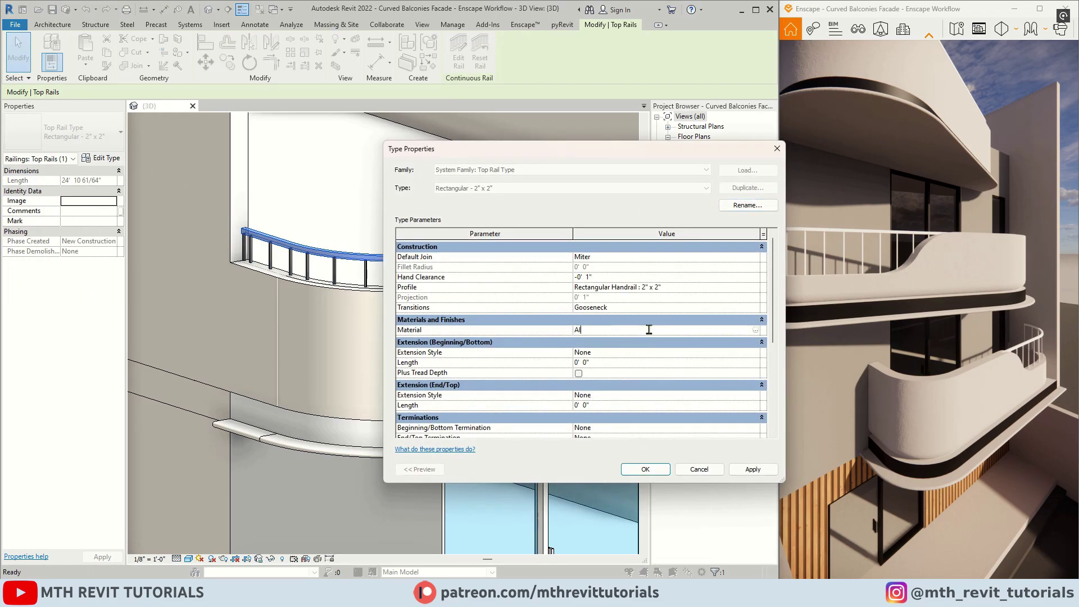
left_click(687, 472)
key("Escape")
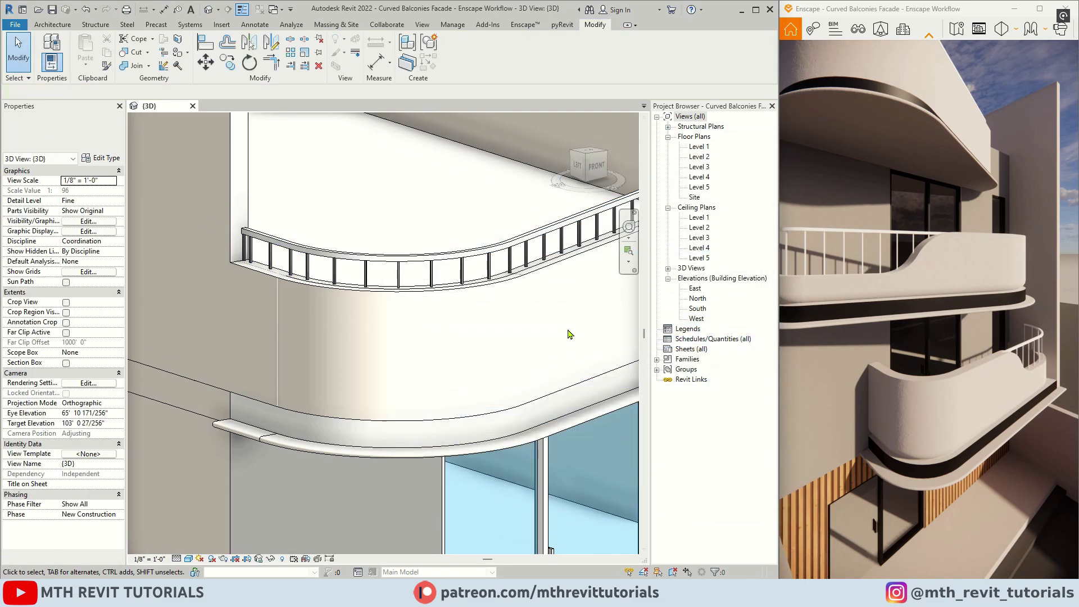
Step: Search the project families for Square and set the Baluster - Square 3/4" type's baluster material to Aluminum
right_click(689, 362)
left_click(697, 367)
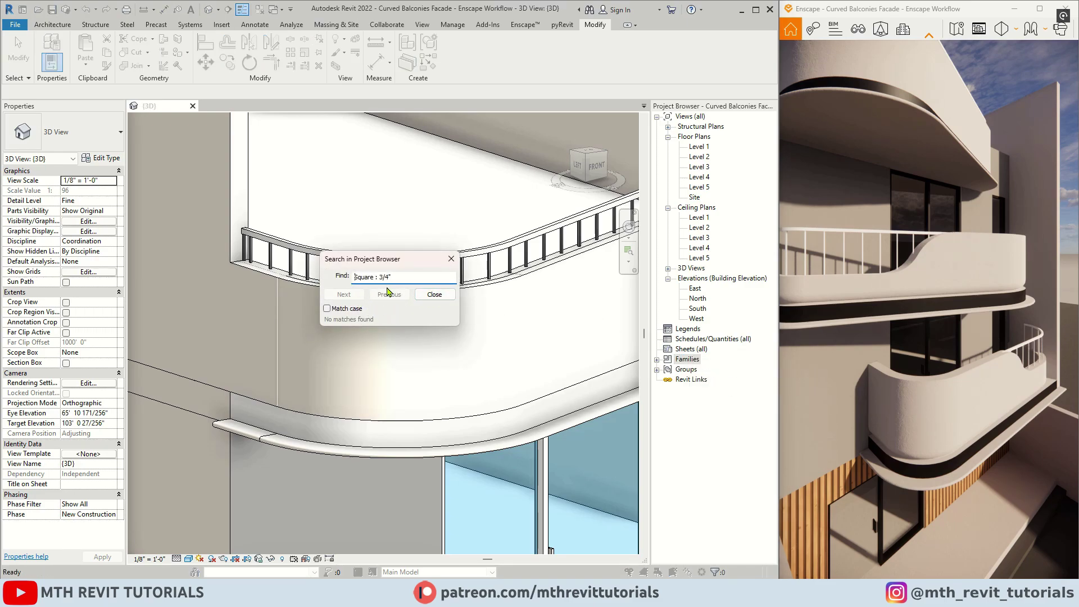
left_click(344, 294)
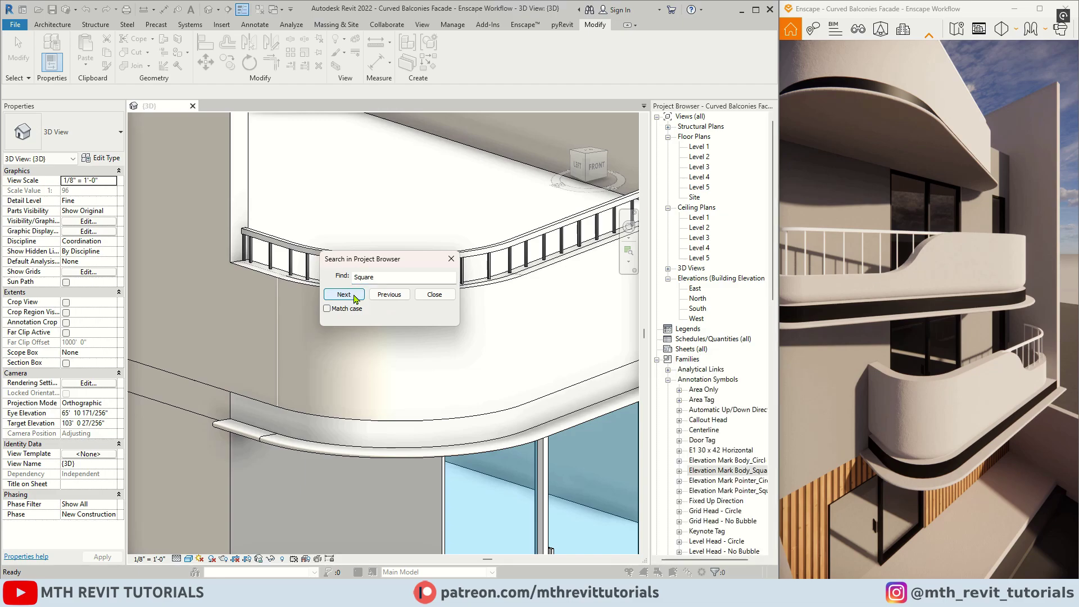
left_click(355, 297)
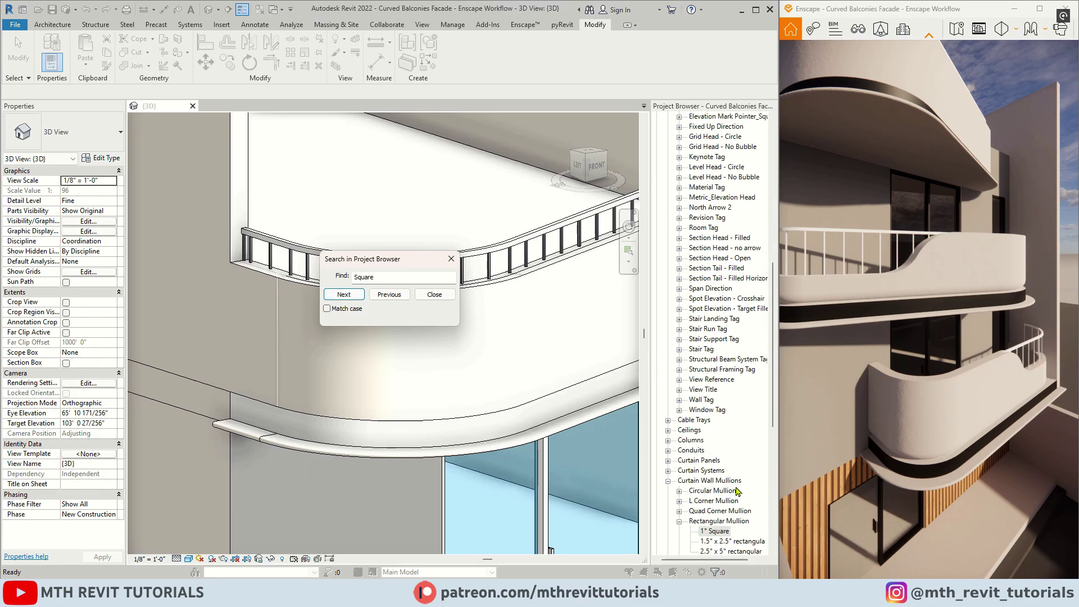
left_click(343, 296)
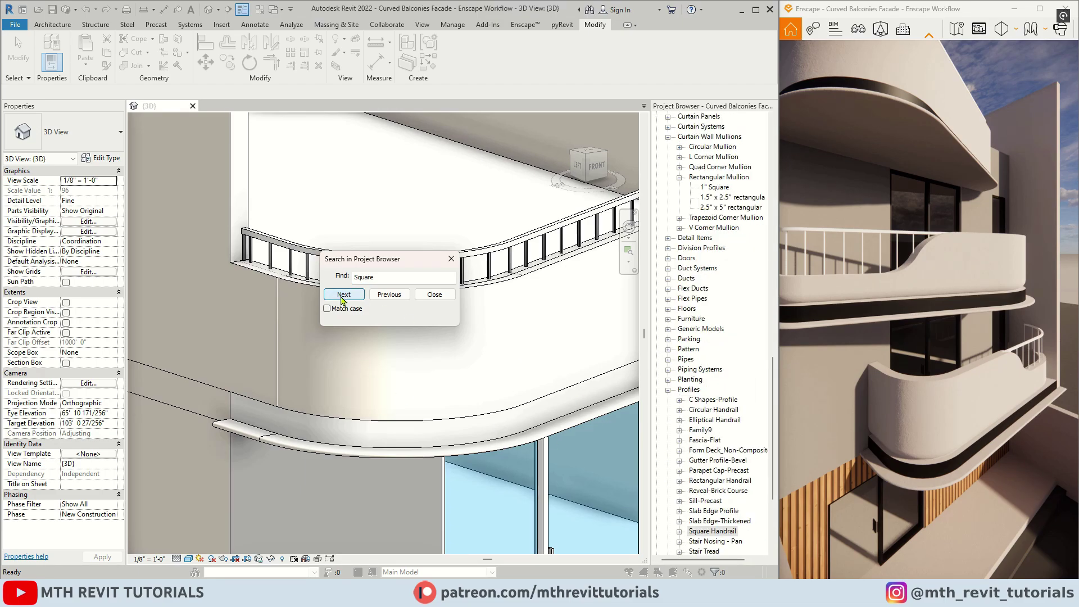
left_click(343, 296)
key("Escape")
left_click(680, 531)
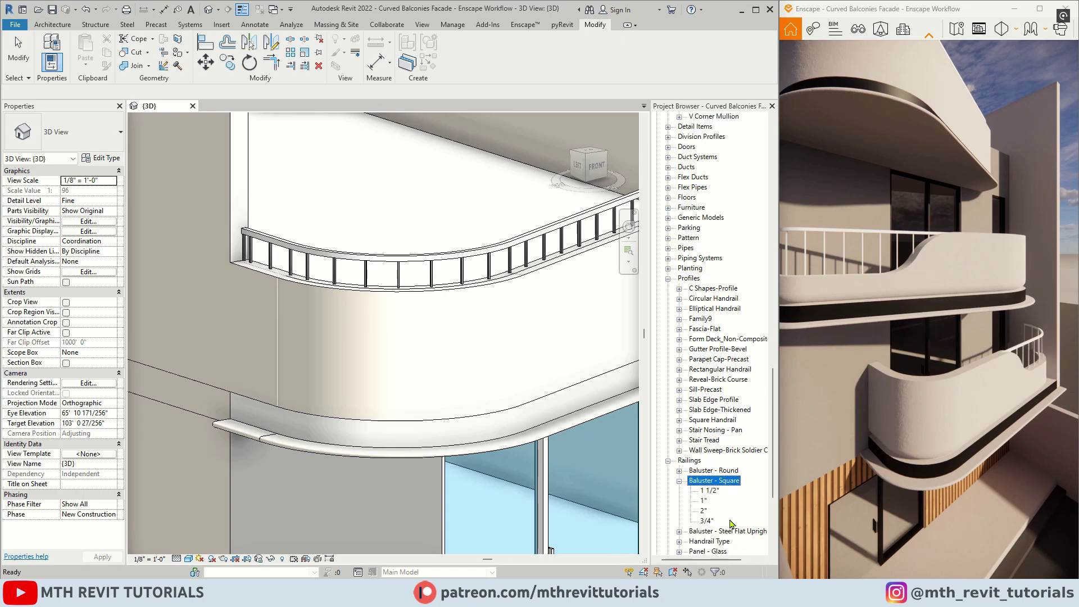
double_click(710, 512)
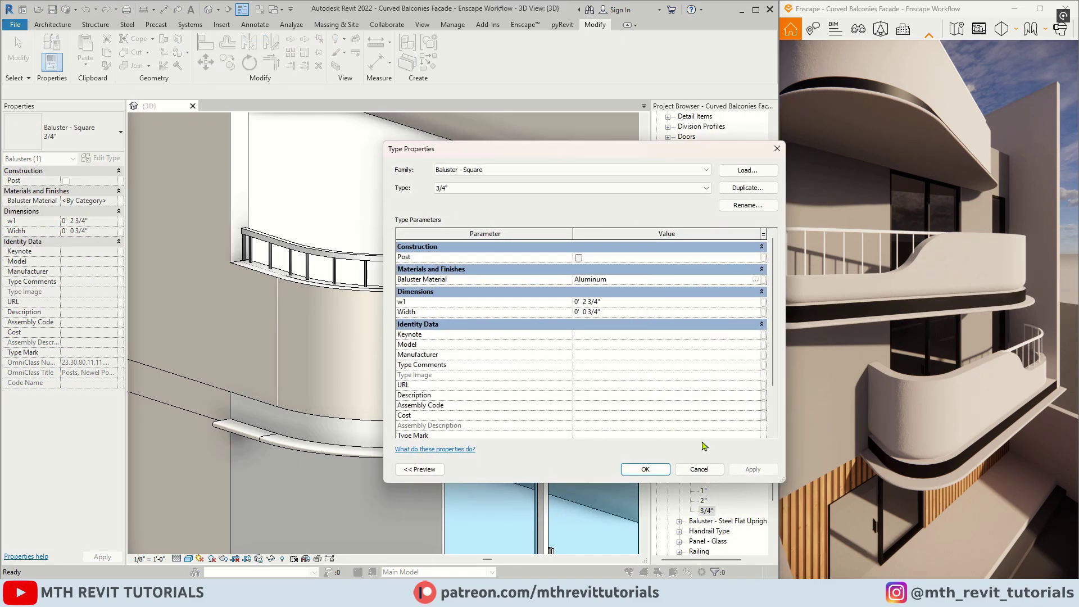
left_click(645, 469)
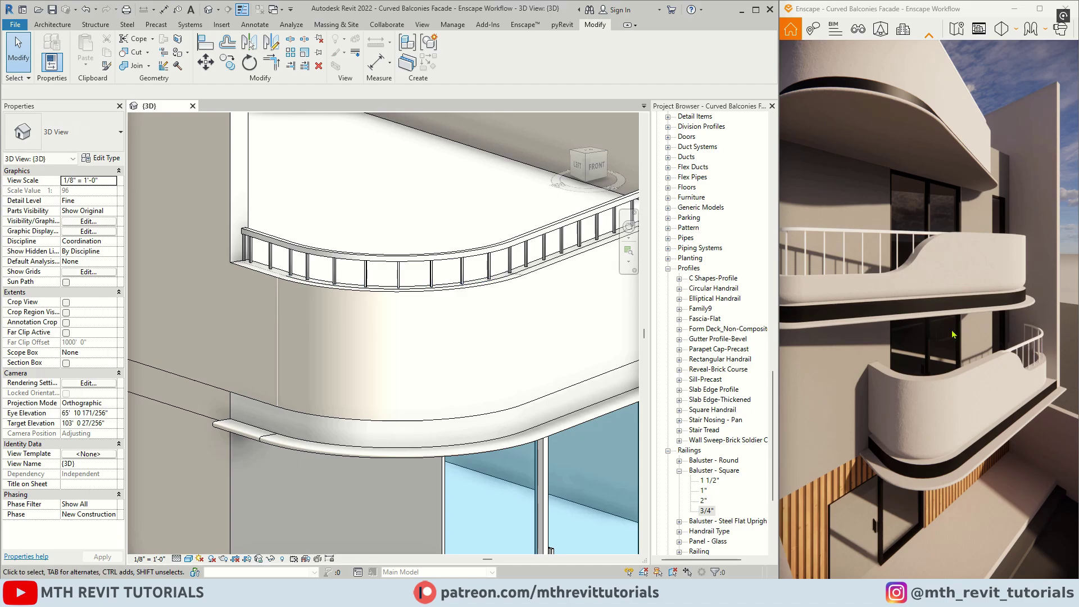
Step: Frame the whole facade in Enscape to check the railings and toggle the Enscape live updates
scroll(953, 335, "down", 3)
left_click_drag(954, 334, 954, 270)
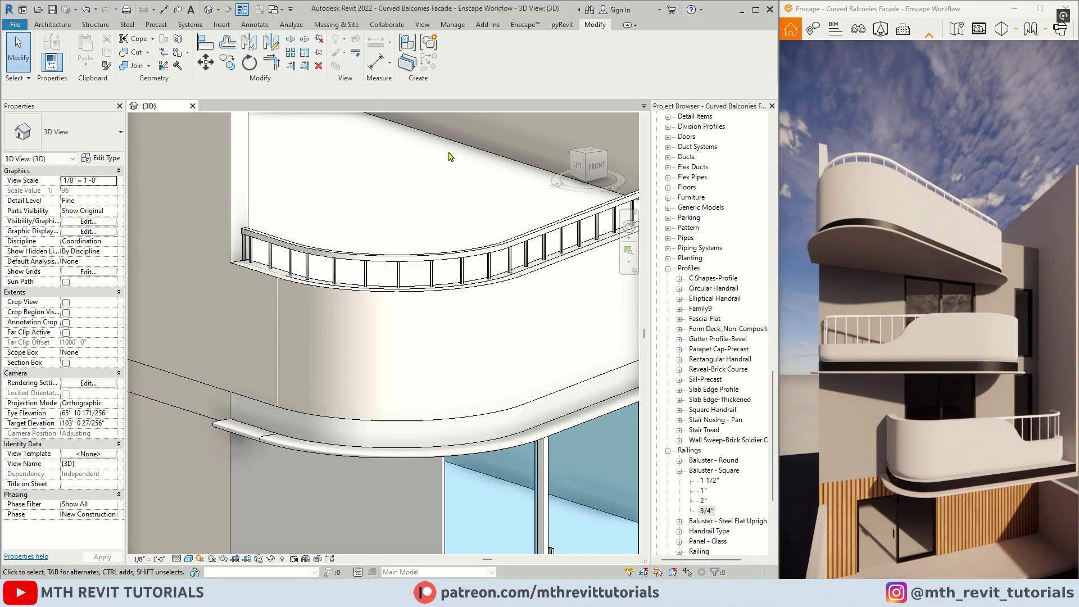
left_click(525, 25)
left_click(17, 54)
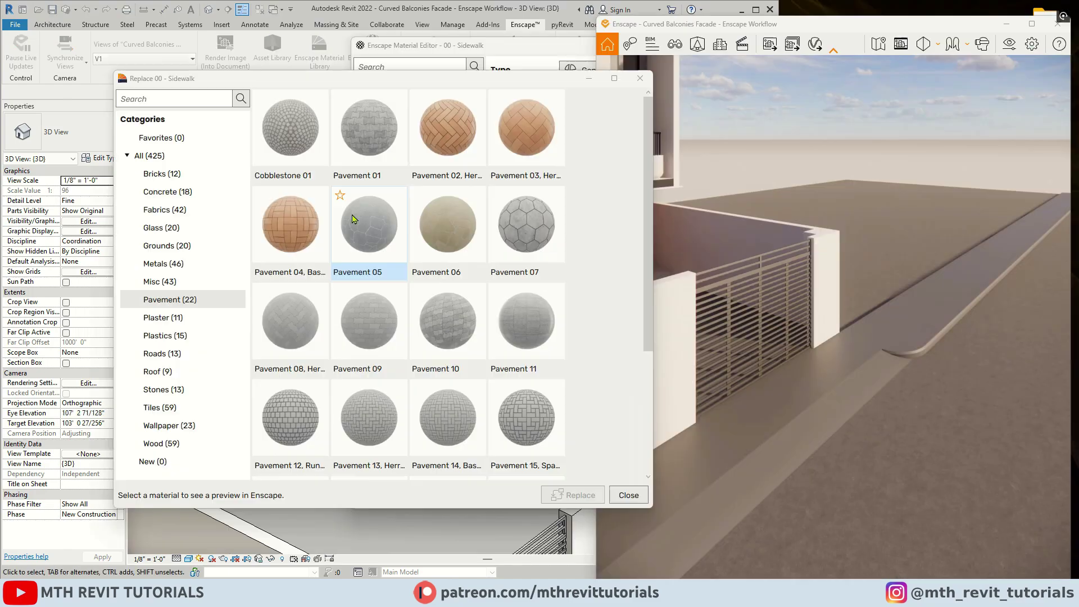
Step: Replace the 00 - Sidewalk material with Pavement 05 after previewing it on the ground in Enscape
double_click(376, 247)
left_click_drag(888, 360, 841, 395)
key("w")
left_click(590, 496)
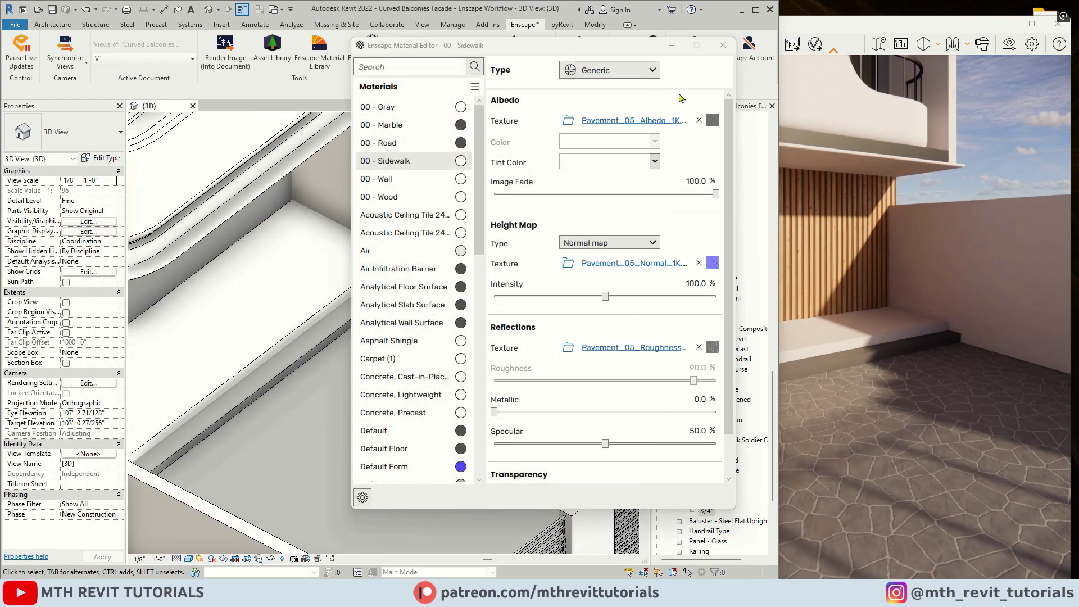
Step: Replace the 00 - Marble material with Marble 01, found by searching for marble and previewed on the entrance step
left_click(390, 60)
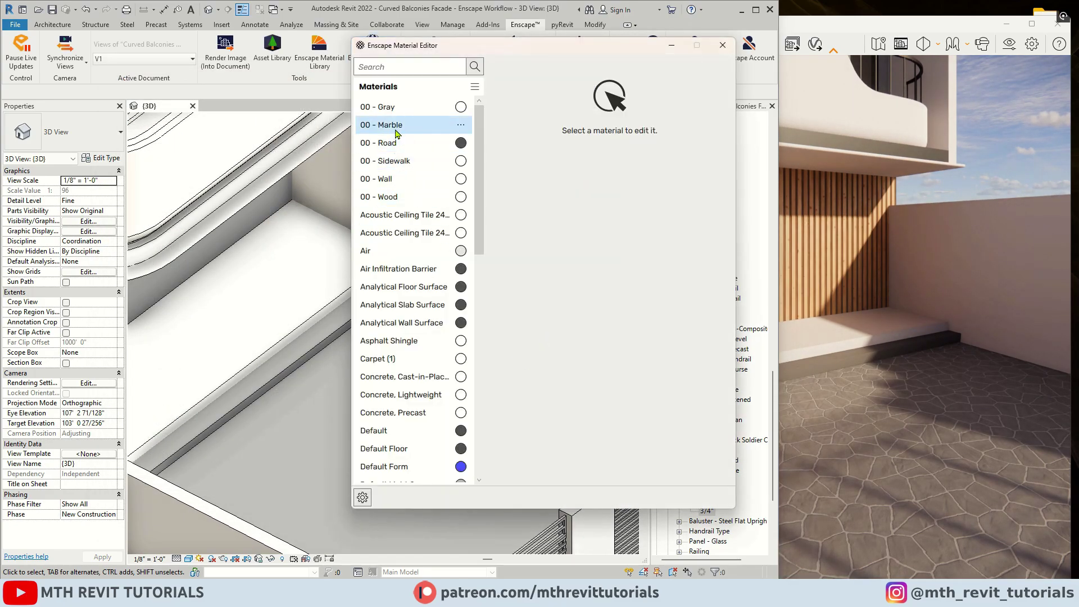
left_click(395, 131)
left_click_drag(616, 52, 463, 51)
left_click(307, 124)
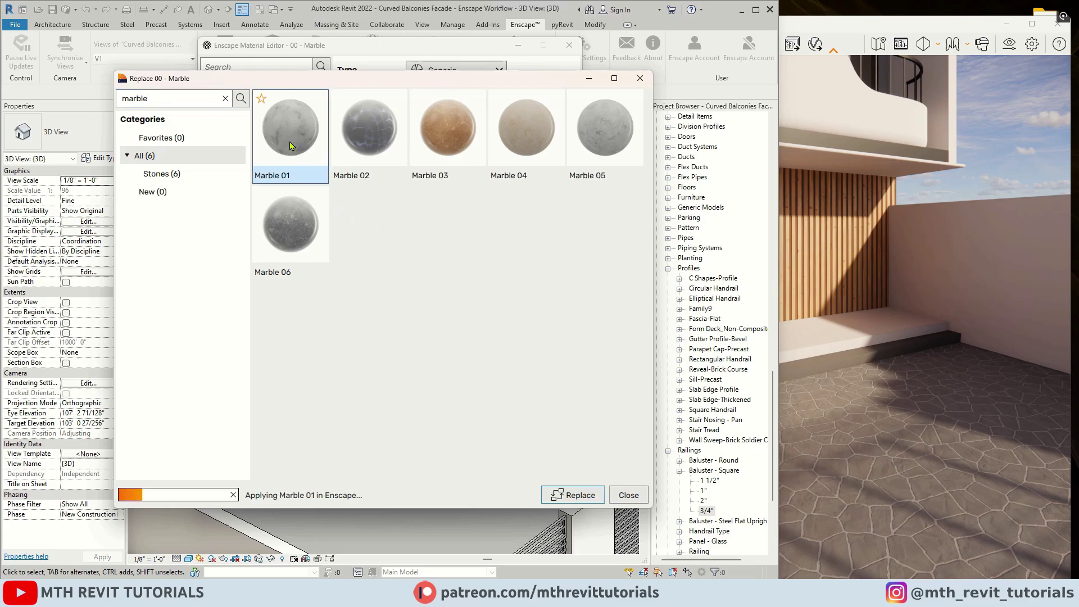
key("w")
left_click_drag(910, 386, 910, 449)
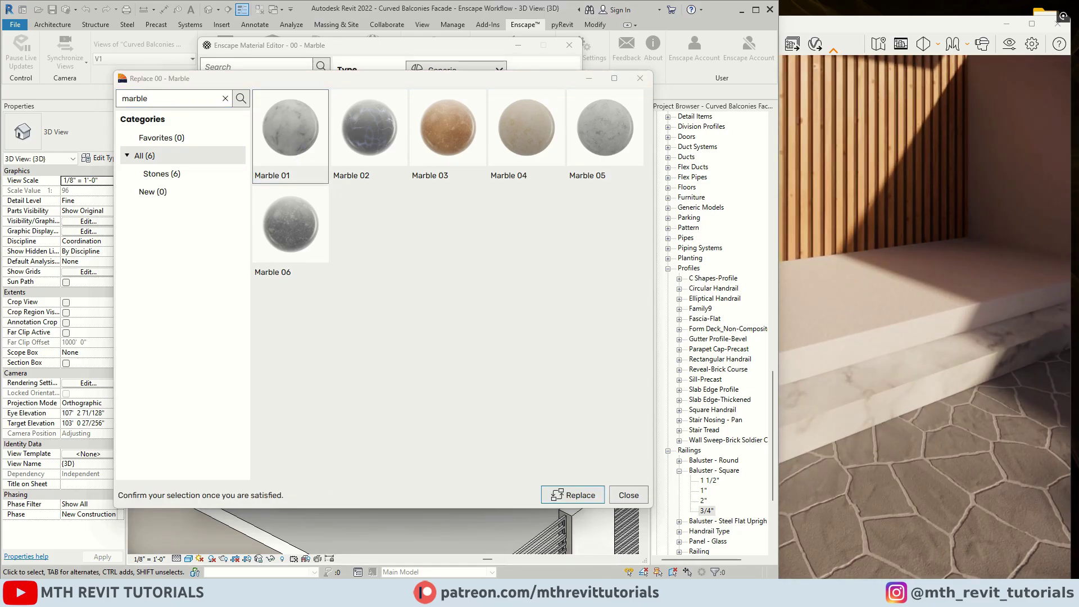
left_click(580, 496)
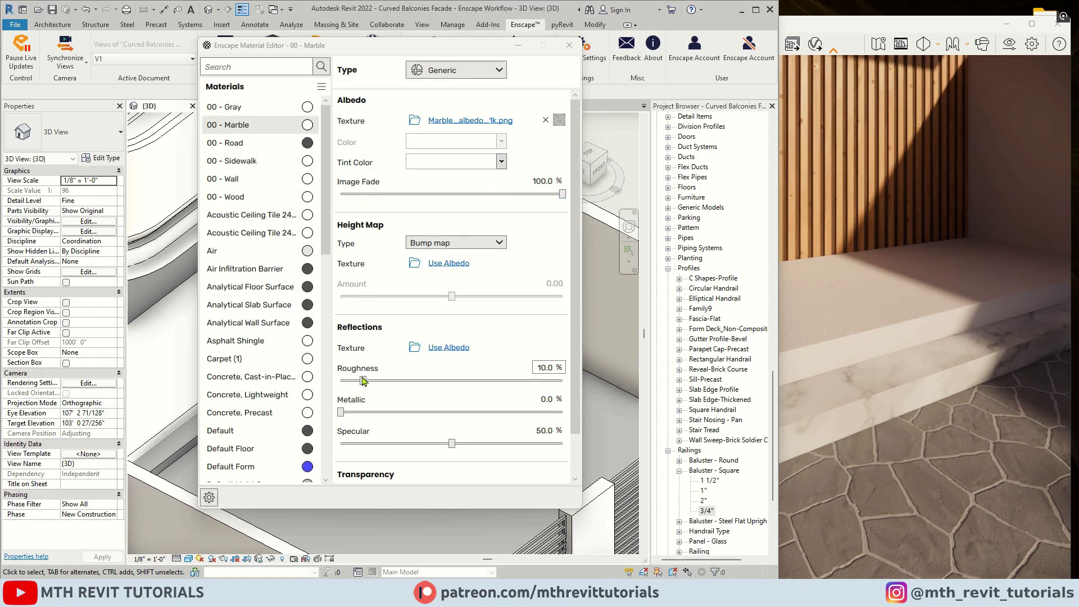
Step: Set the 00 - Marble roughness to 0%, increase its specular value, and minimize the material editor
left_click_drag(359, 381, 340, 382)
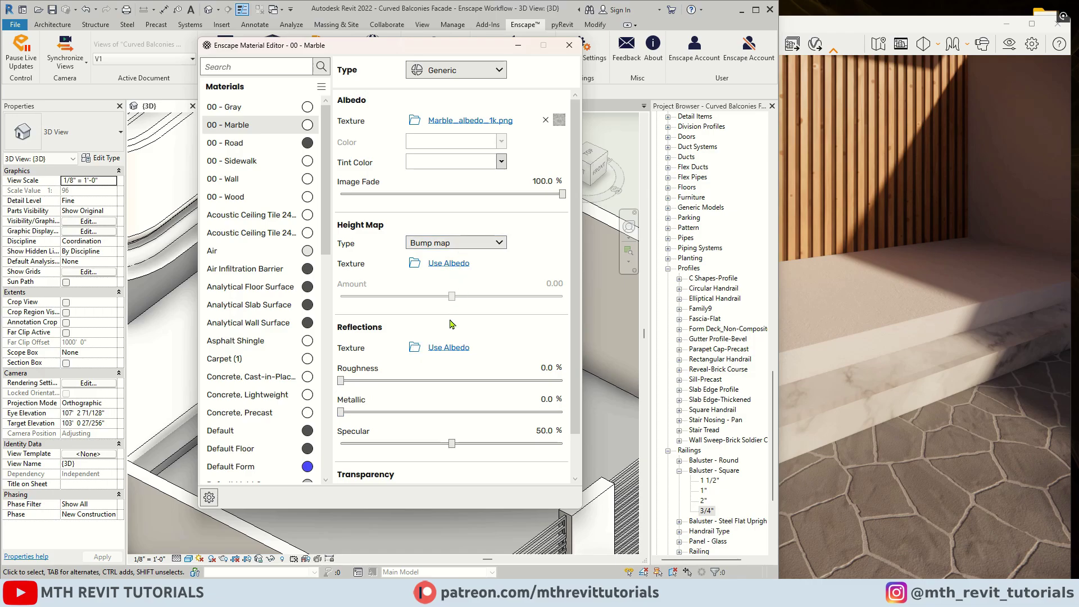
left_click_drag(452, 443, 509, 456)
left_click(517, 45)
Step: Paint the top face of the raised entrance platform with the 00 - Marble material
scroll(392, 241, "up", 3)
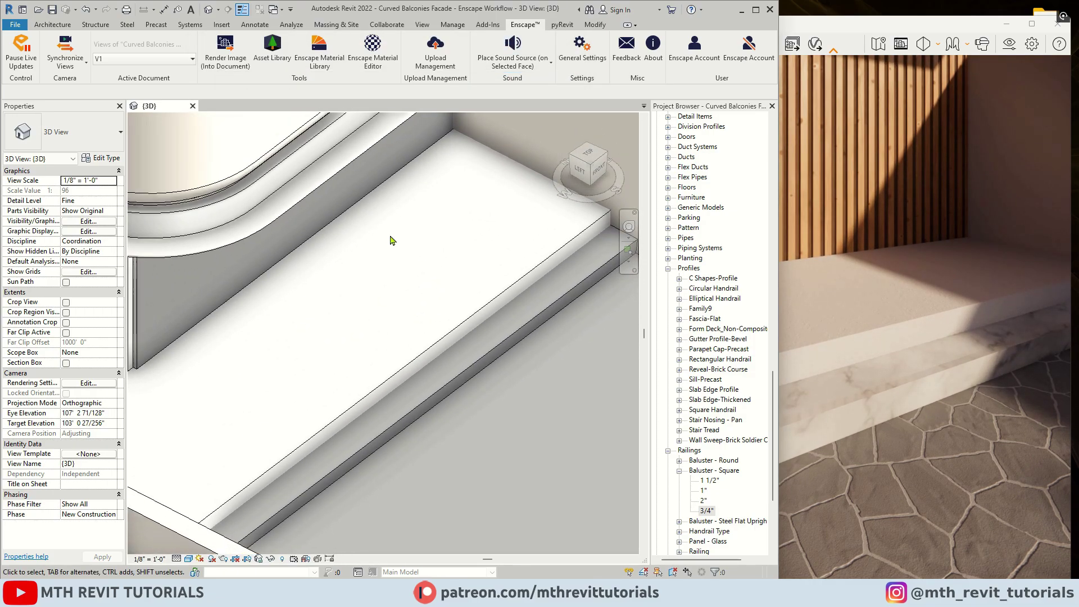
left_click(595, 24)
left_click(178, 52)
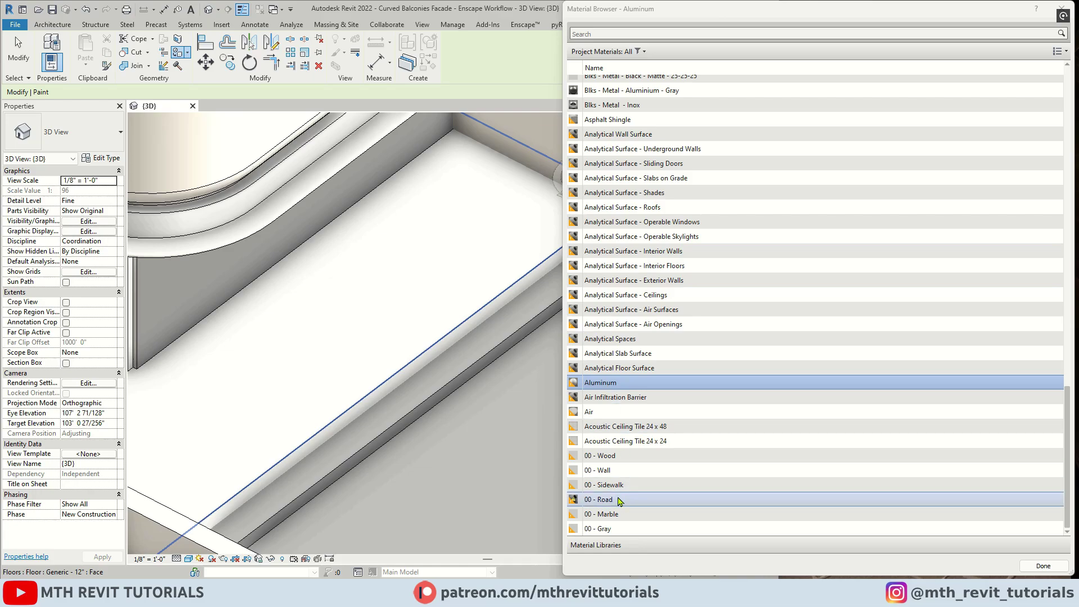
left_click(613, 513)
scroll(448, 388, "up", 2)
left_click(395, 309)
scroll(396, 308, "down", 5)
middle_click_drag(357, 281, 412, 399)
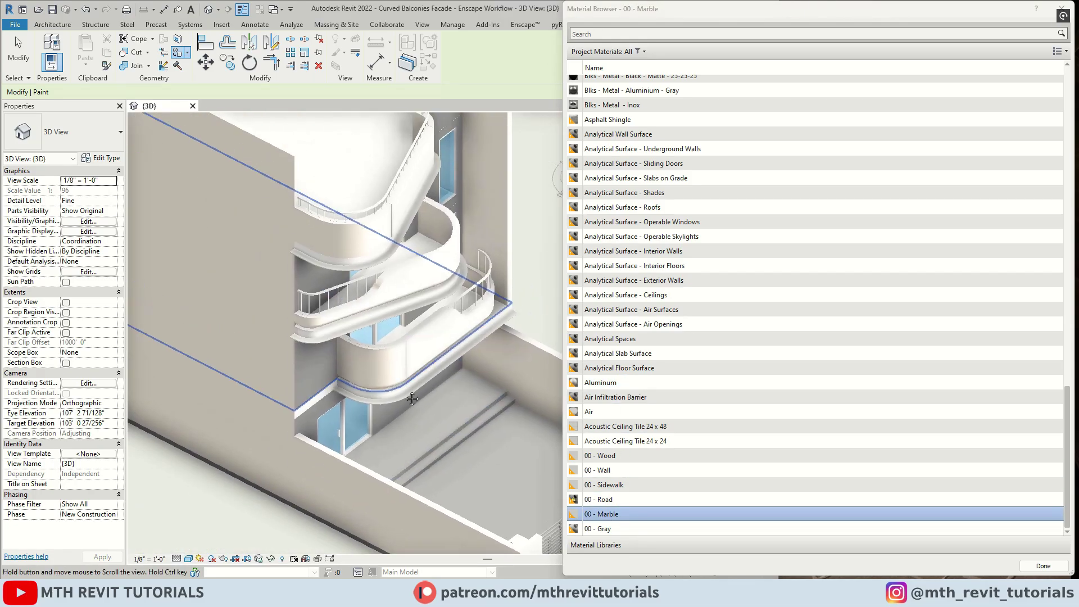
Step: Paint the floor surfaces of the curved balconies with the 00 - Marble material
scroll(475, 284, "up", 5)
left_click(477, 281)
scroll(477, 281, "down", 5)
middle_click_drag(428, 214, 438, 331)
scroll(436, 326, "up", 3)
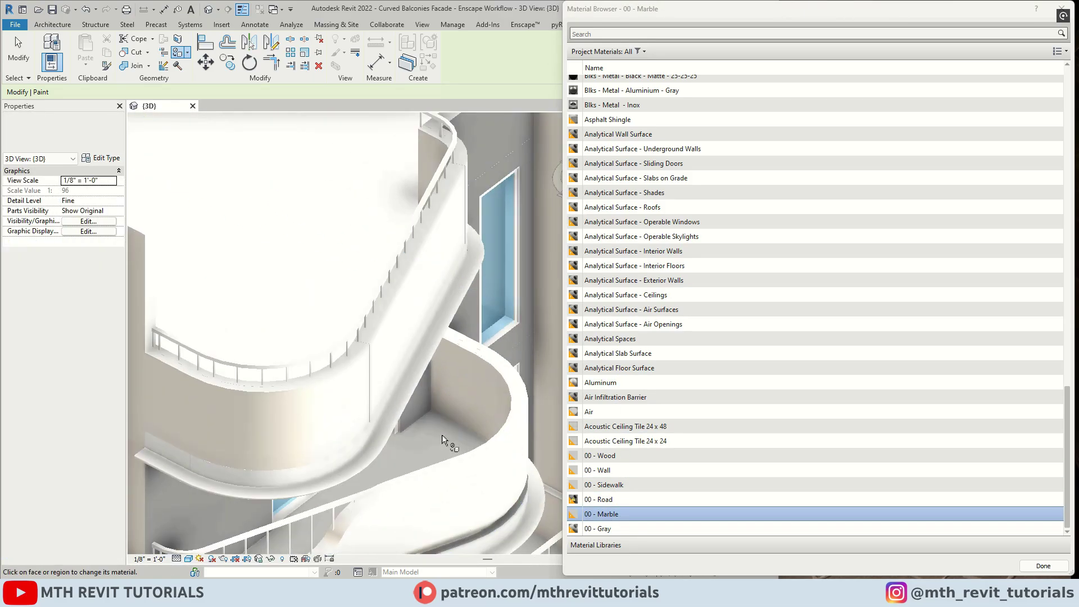
scroll(443, 439, "down", 3)
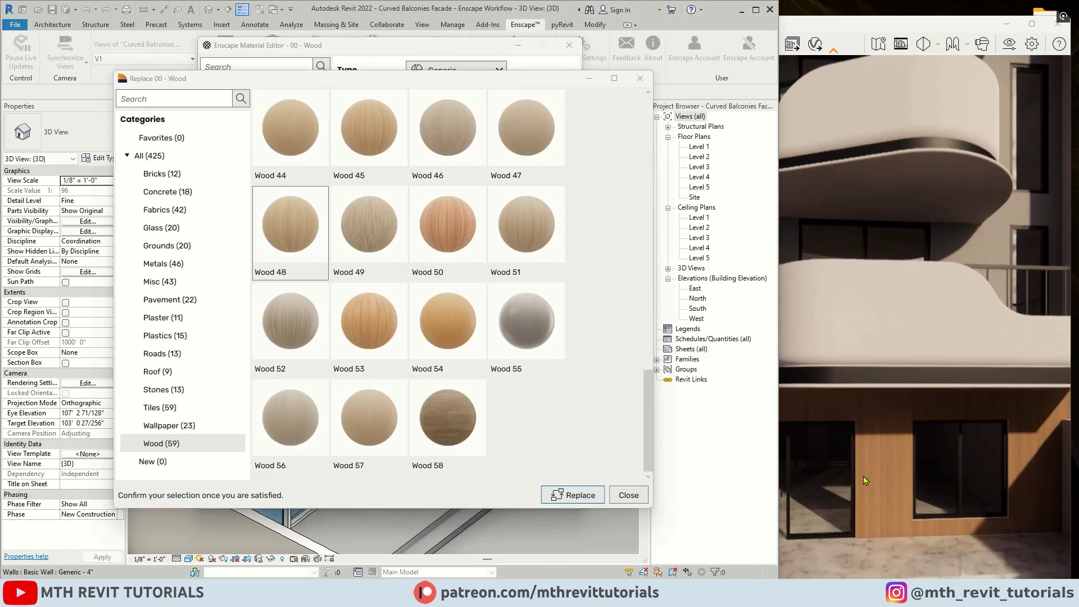
Step: Replace the 00 - Wood material with Wood 43 after previewing Wood 45 on the ground-floor wall in Enscape
left_click(344, 447)
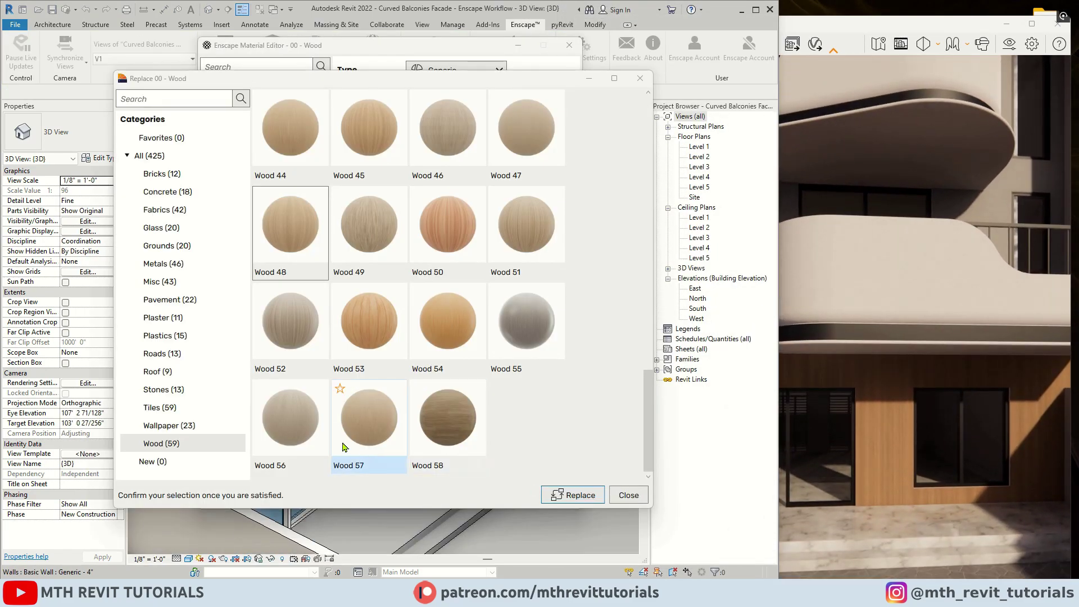
scroll(450, 303, "up", 1)
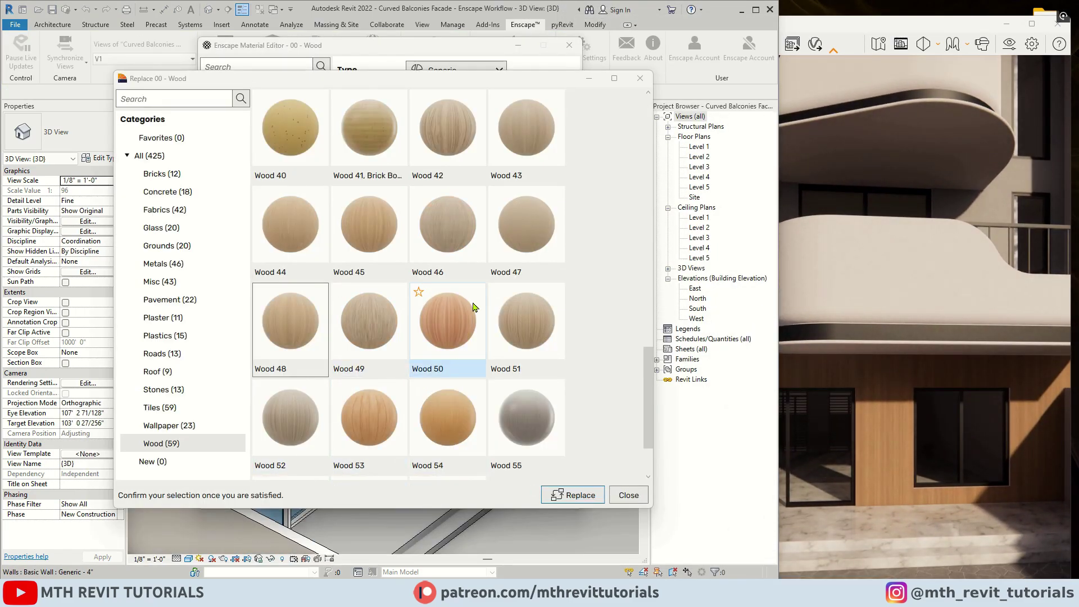
left_click(459, 147)
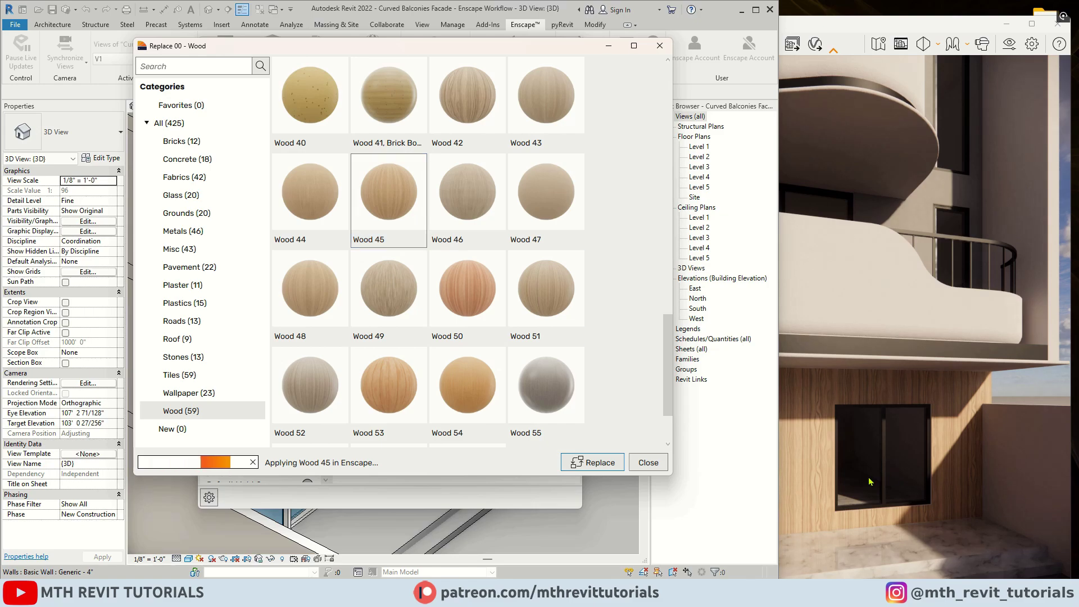
left_click_drag(869, 481, 959, 475)
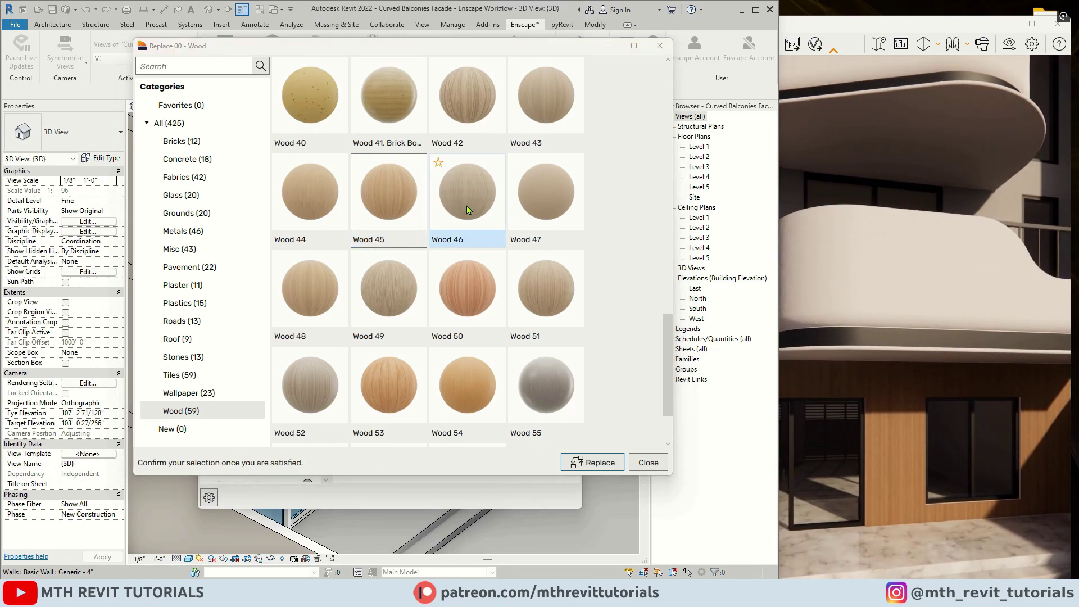
scroll(506, 225, "up", 1)
left_click(548, 216)
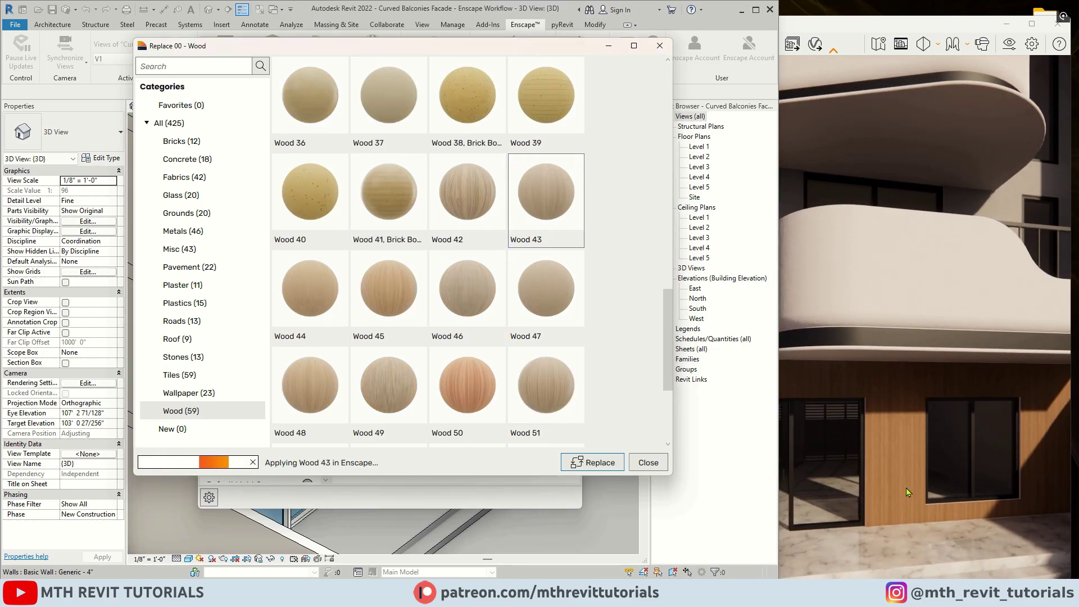
scroll(868, 417, "up", 3)
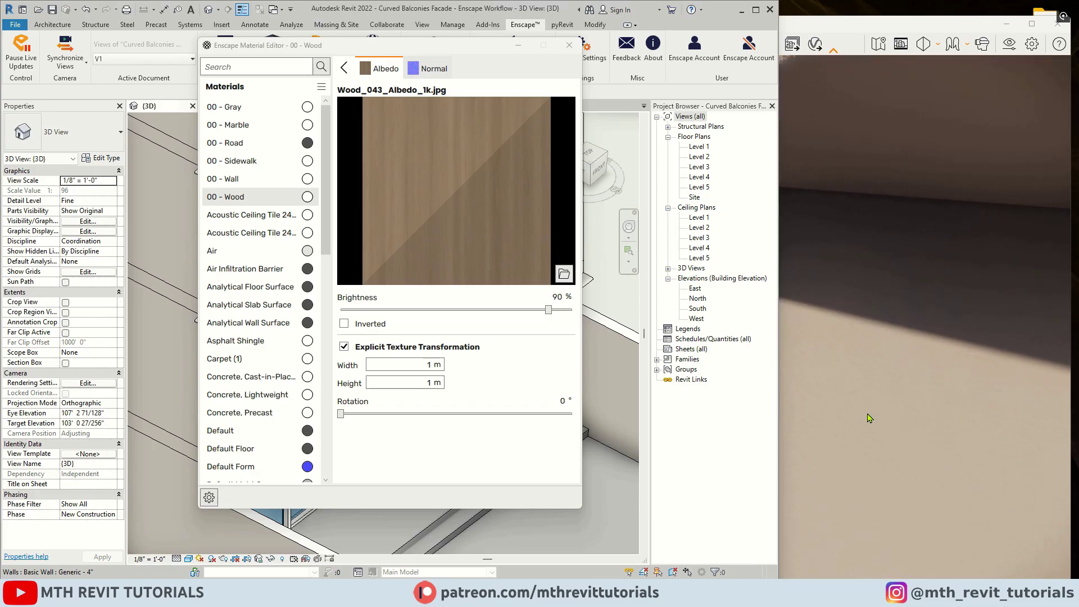
Step: Load dr_6.png as the 00 - Gray height map texture and set the bump amount to 3.76
left_click(225, 106)
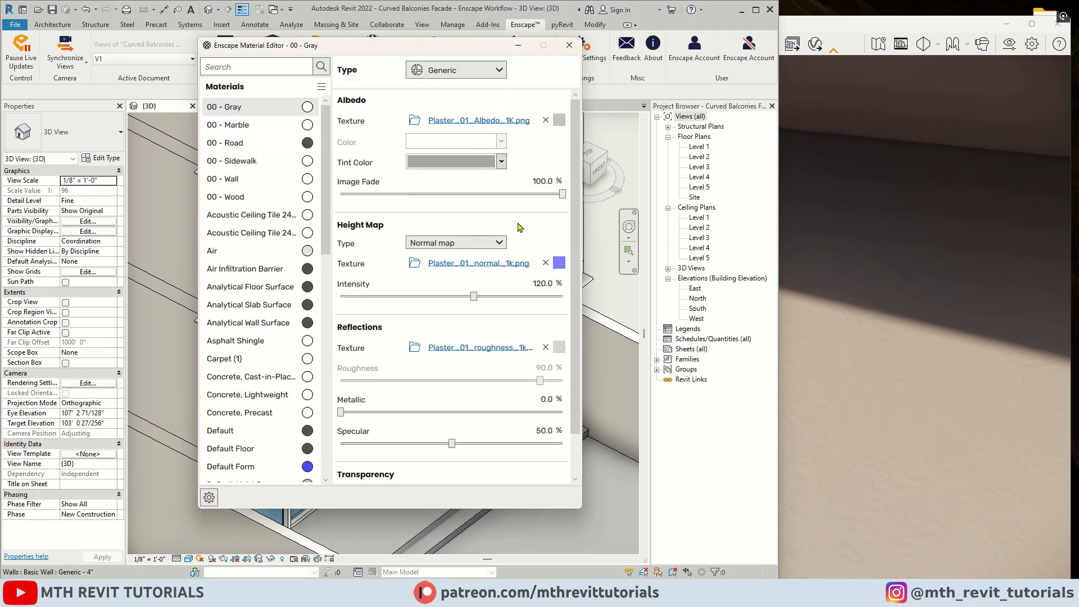
left_click(414, 264)
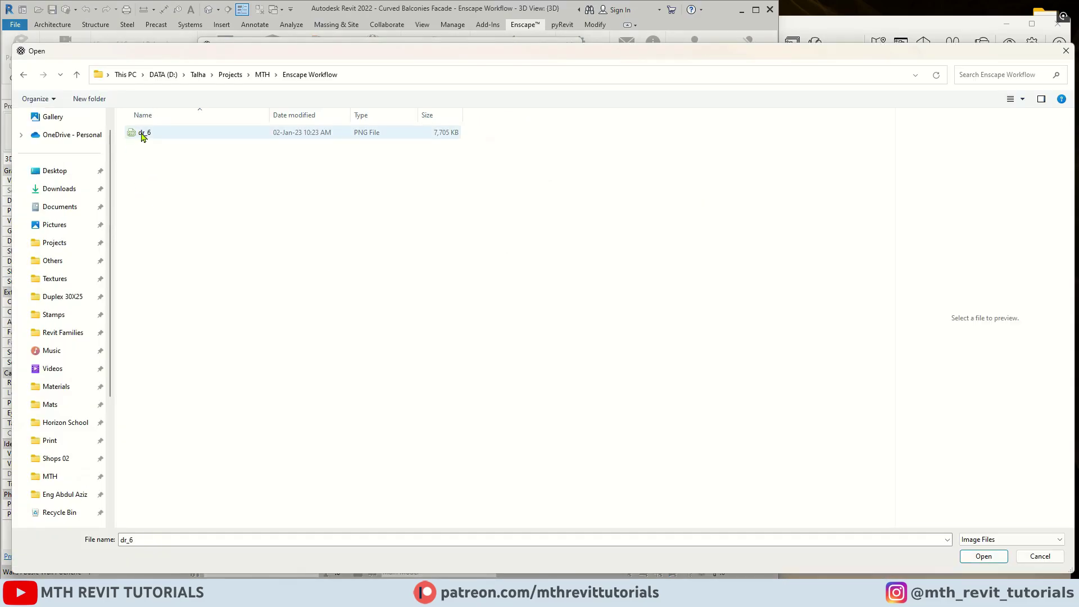
double_click(142, 134)
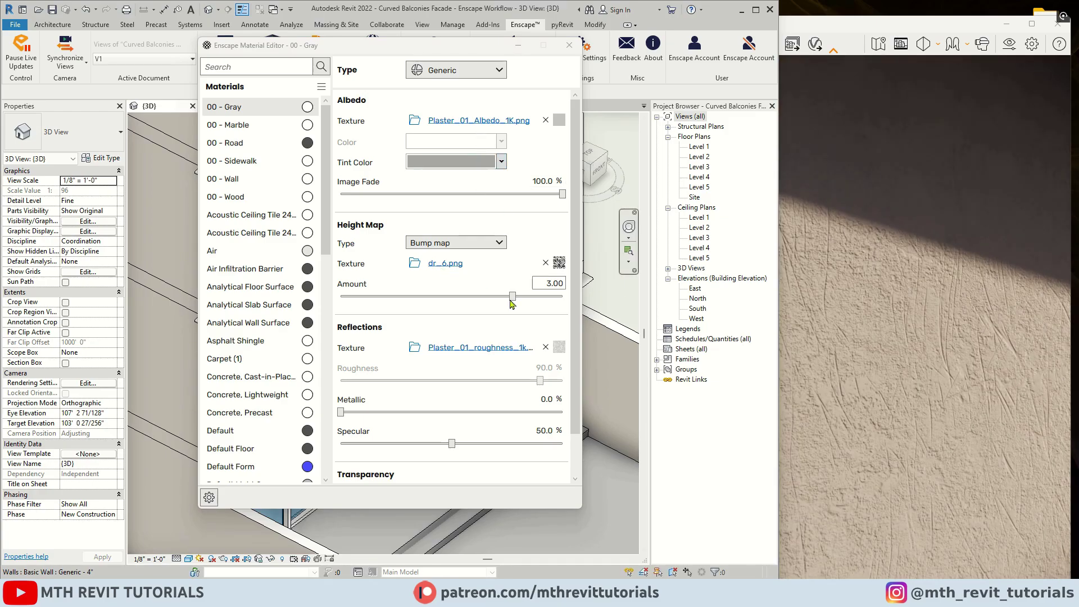
mouse_move(511, 303)
left_mouse_down()
mouse_move(538, 303)
mouse_move(522, 306)
left_mouse_up()
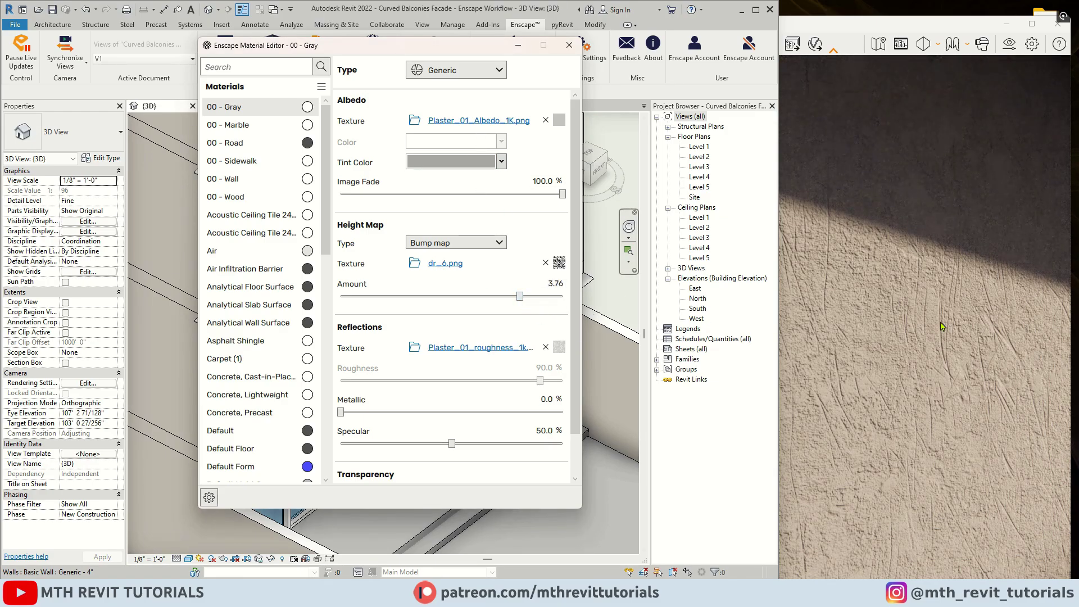
scroll(942, 326, "down", 5)
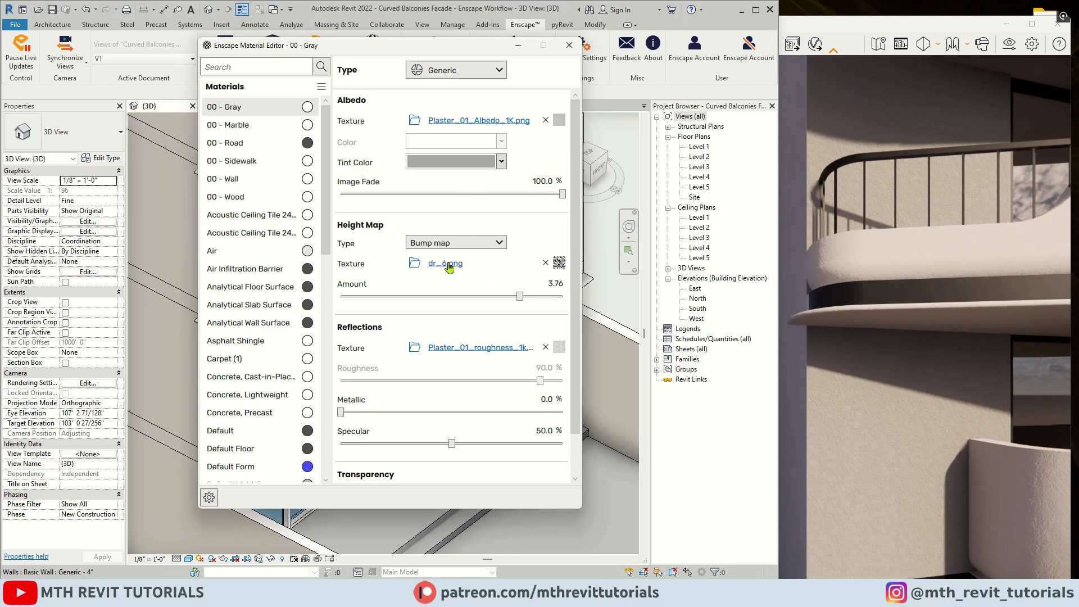
Step: Set the dr_6.png bump texture's width and height to 2 m and check the balcony walls in Enscape
left_click(448, 264)
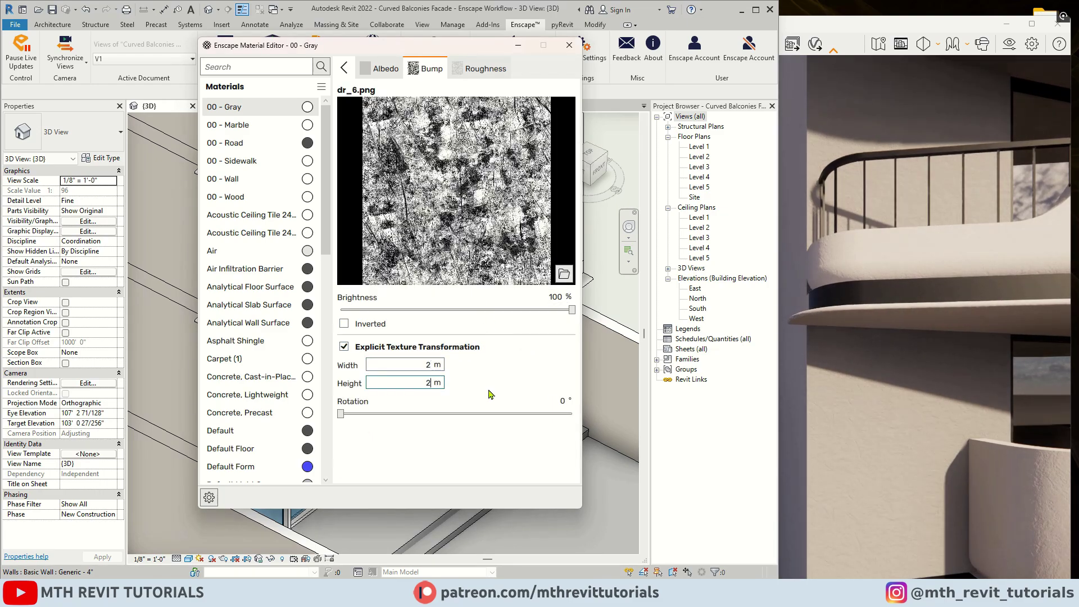
left_click(884, 436)
left_click_drag(882, 435, 871, 435)
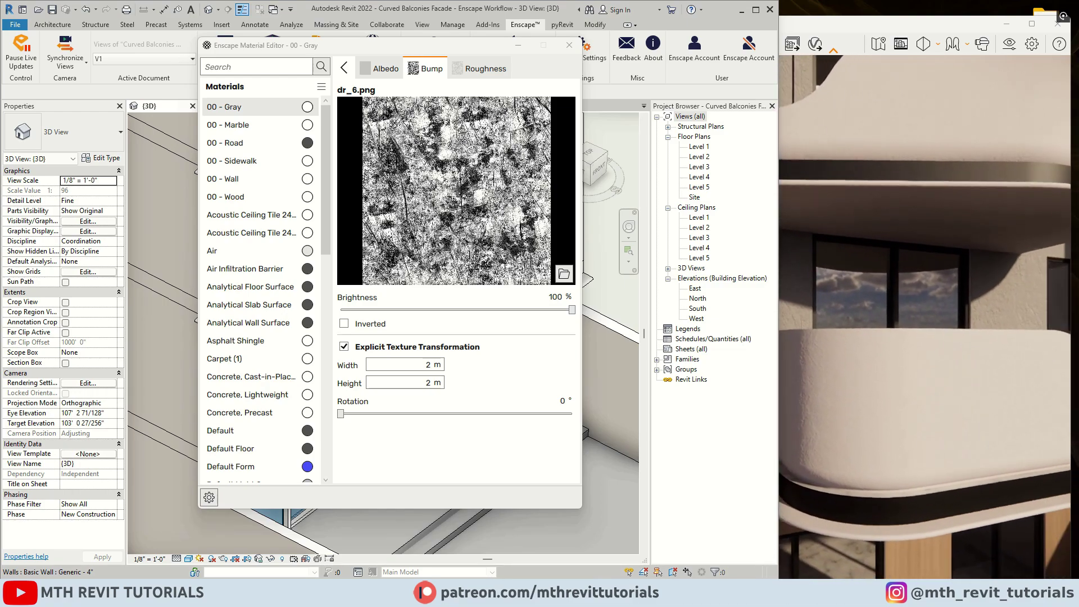
Step: Set the 00 - Wall normal map intensity to 181.8% and view the result on the facade
left_click(239, 178)
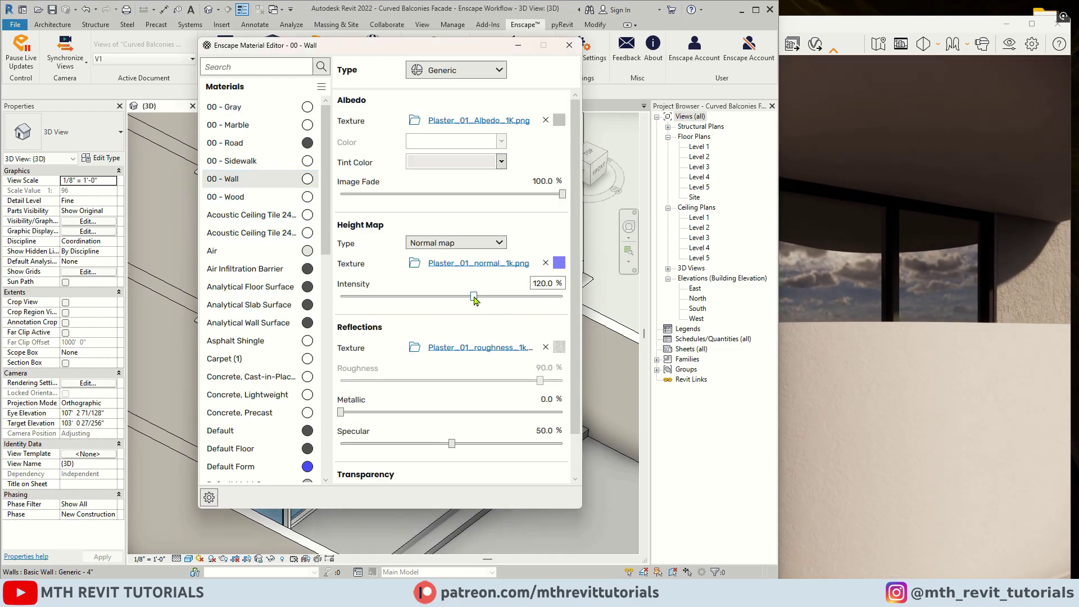
left_click_drag(474, 296, 550, 315)
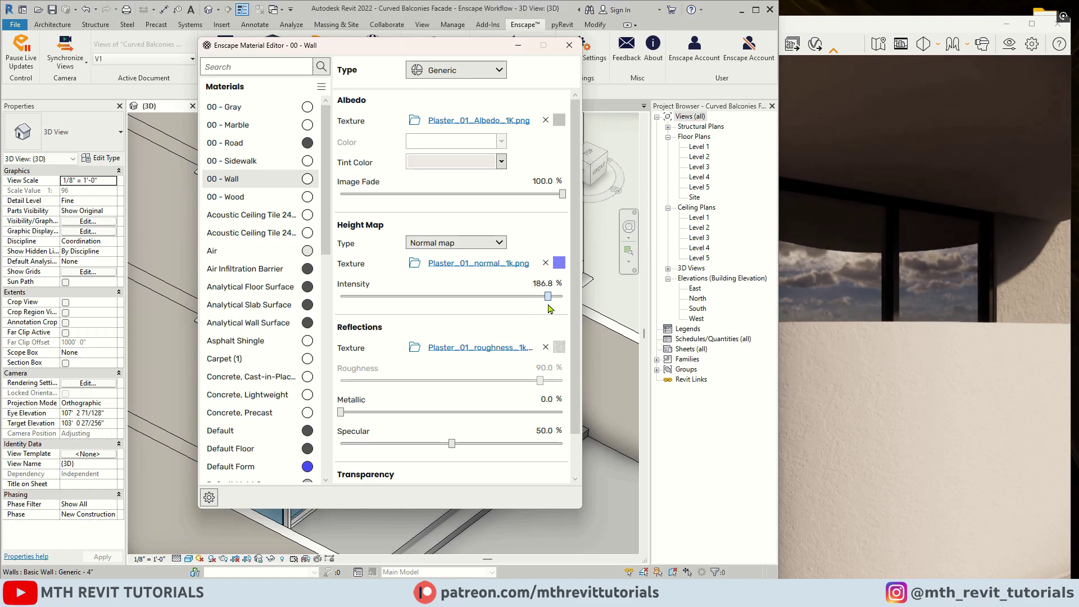
left_click(937, 429)
scroll(937, 429, "down", 8)
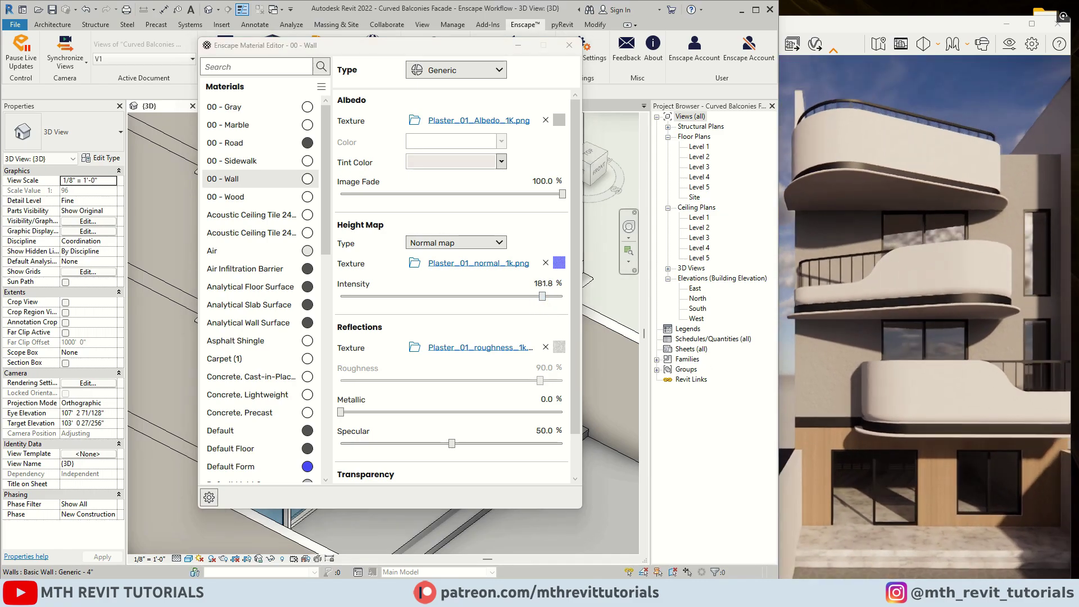
Step: Inspect the ground-floor entrance in Enscape, then open the albedo texture and lower its brightness
scroll(925, 317, "down", 5)
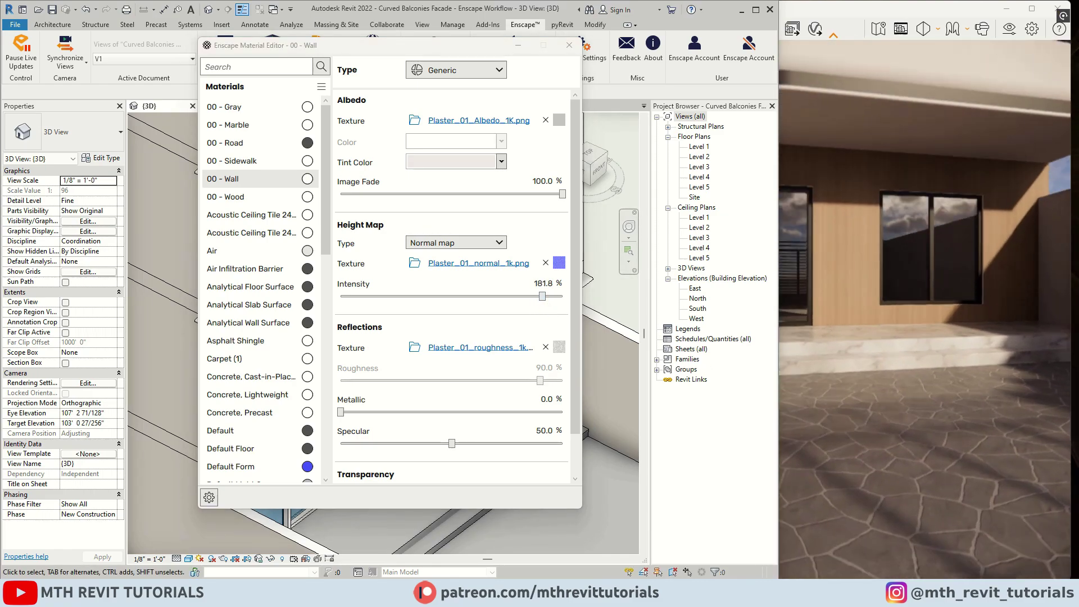
scroll(925, 309, "up", 5)
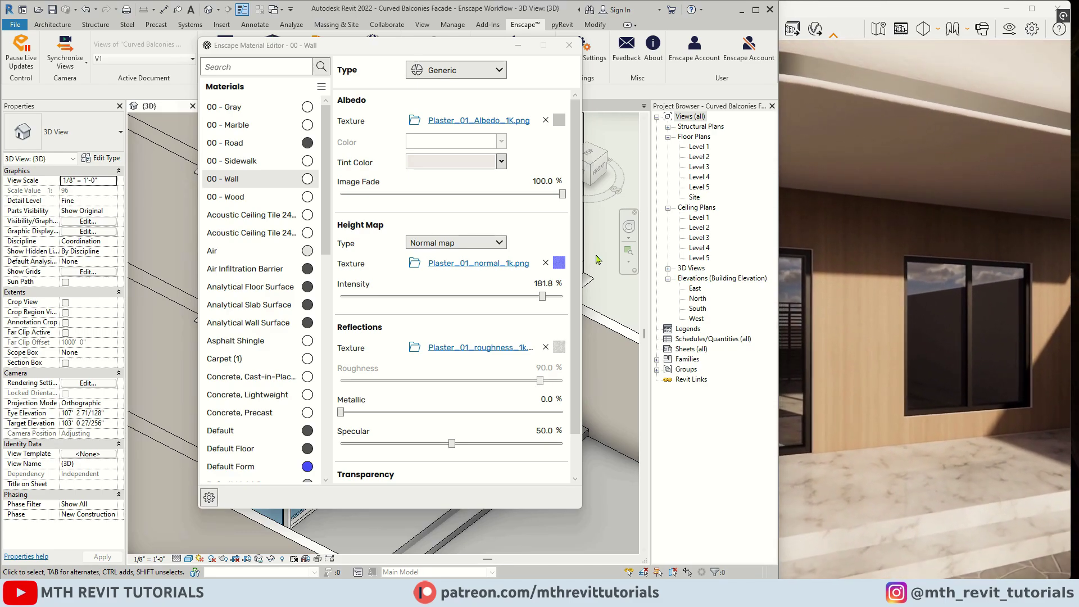
left_click(490, 122)
left_click_drag(550, 312, 499, 331)
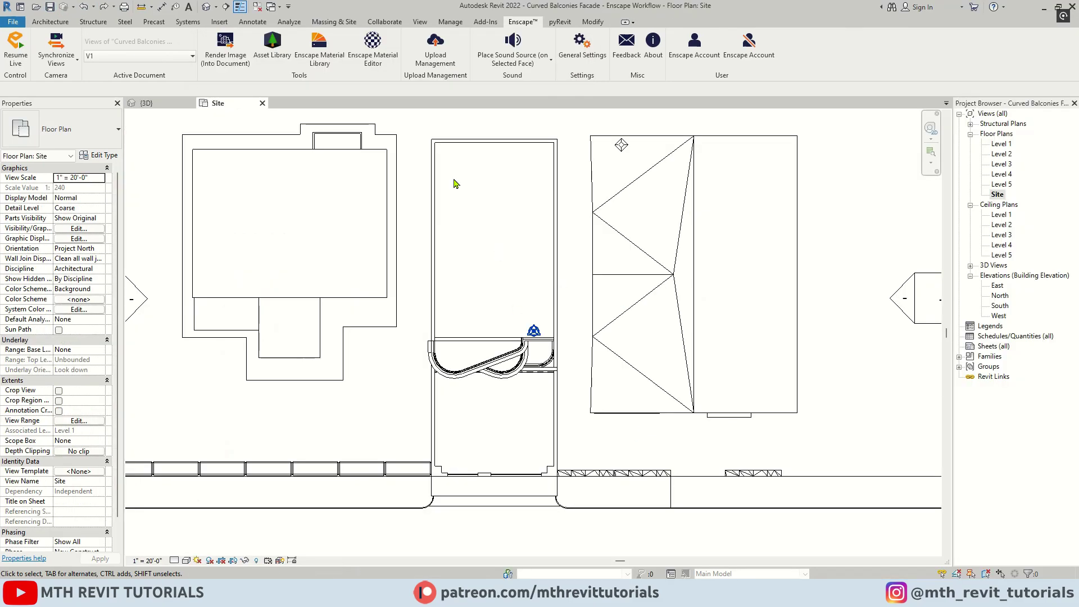
Step: Place a tree from the Enscape vegetation assets behind the curved-balcony building in the Site plan
left_click(272, 45)
left_click(540, 334)
scroll(803, 388, "down", 10)
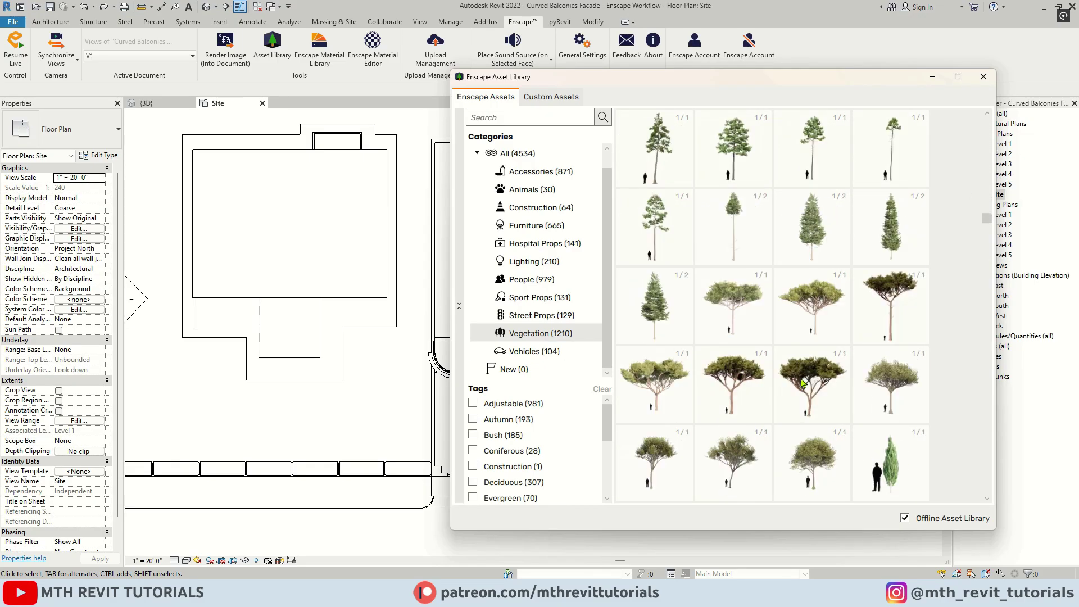
scroll(827, 411, "down", 1)
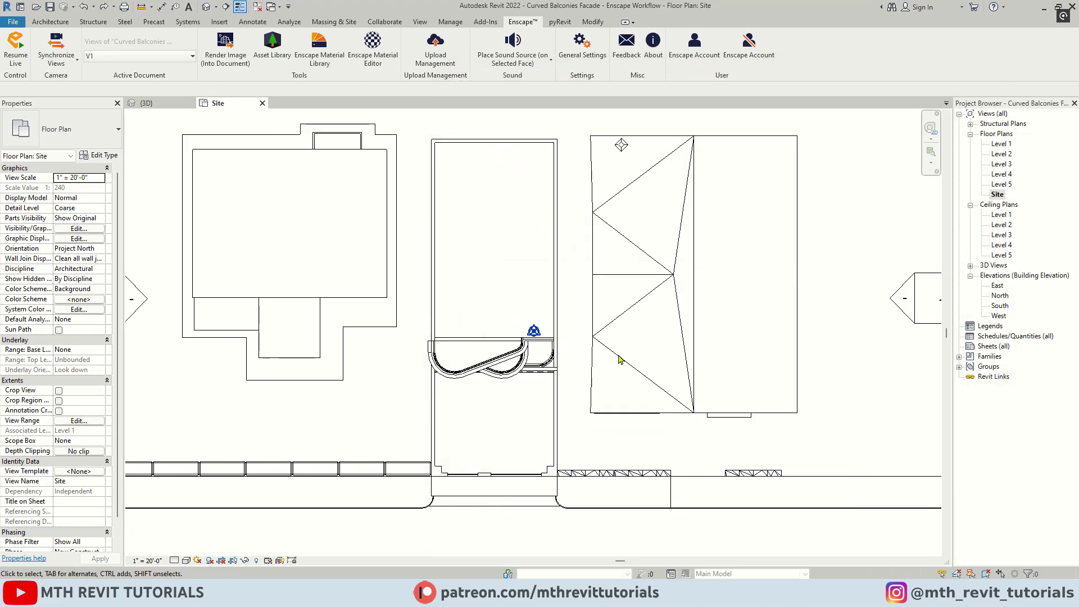
scroll(624, 362, "down", 3)
scroll(615, 218, "up", 2)
left_click(589, 212)
key("Escape")
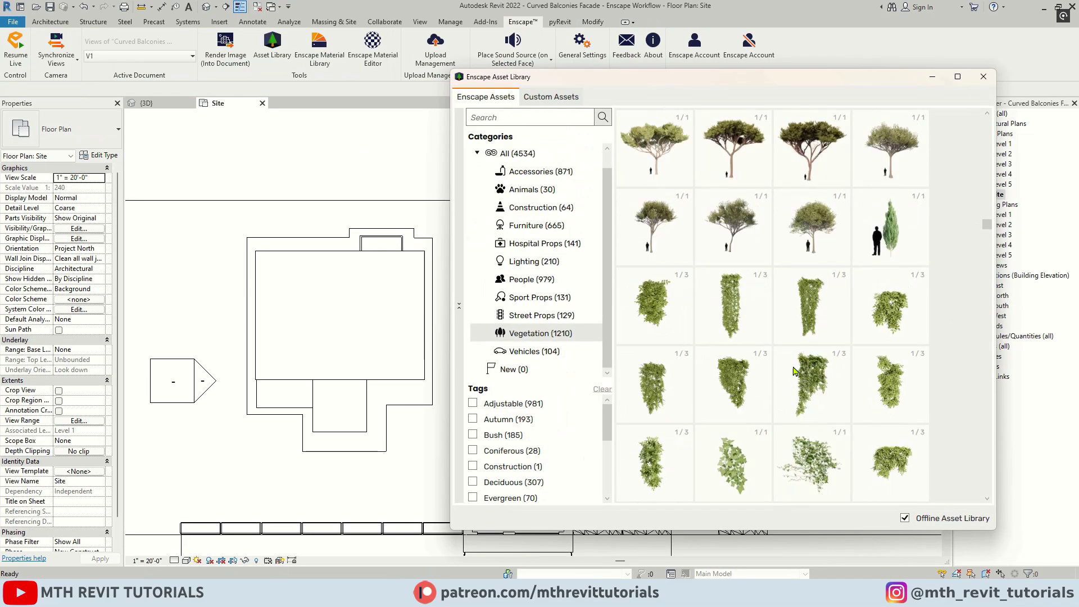
Step: Place Deciduous Tree 059 across the road from the building and choose Deciduous Tree 068: Red Maple for placement
scroll(810, 248, "down", 10)
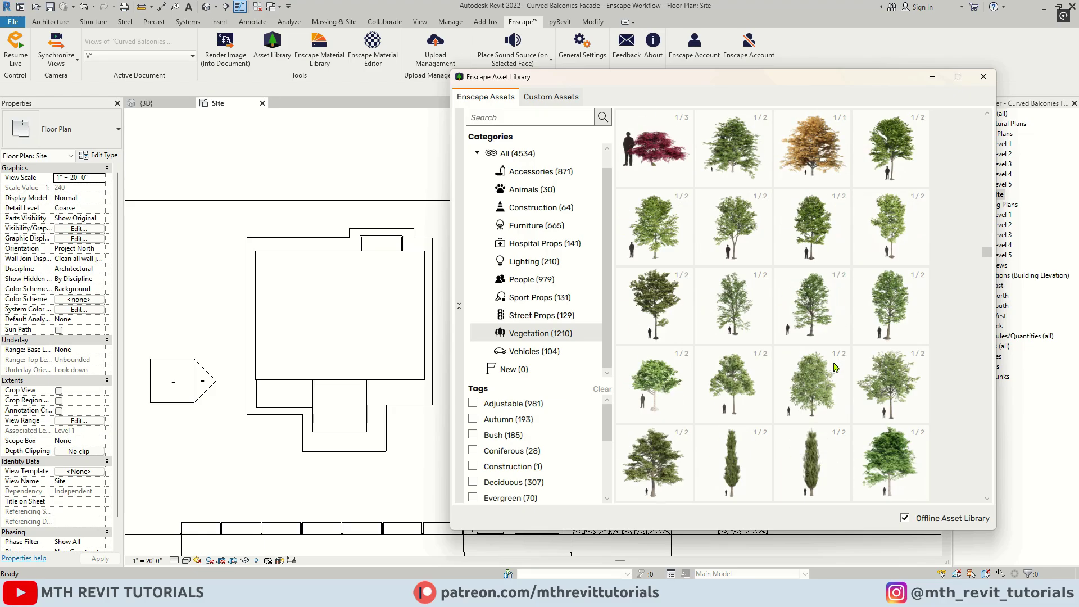
left_click(885, 318)
scroll(608, 258, "down", 5)
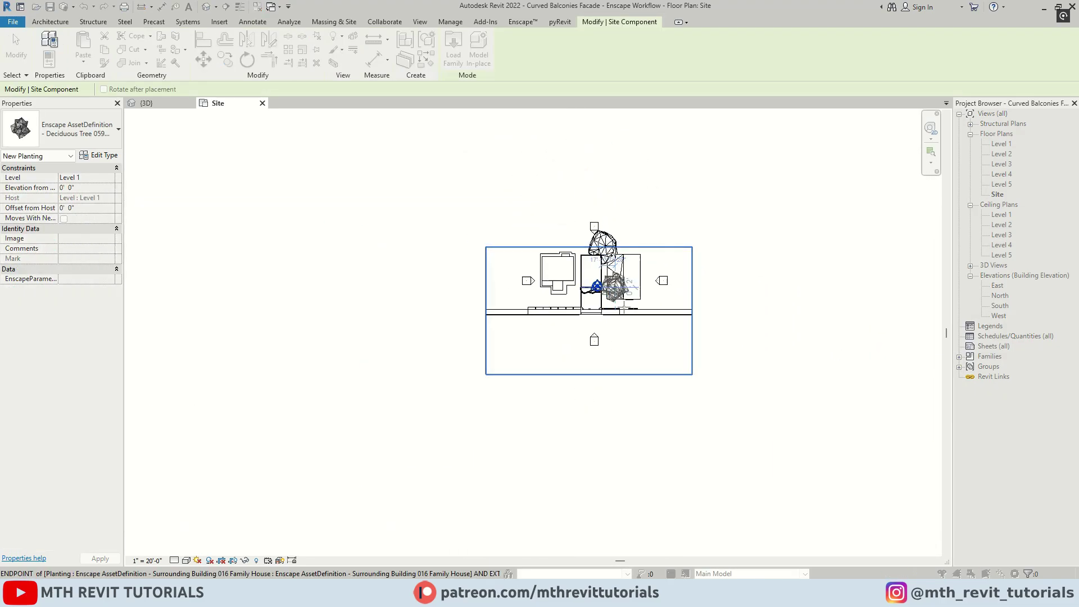
scroll(633, 338, "up", 2)
left_click(607, 350)
key("Escape")
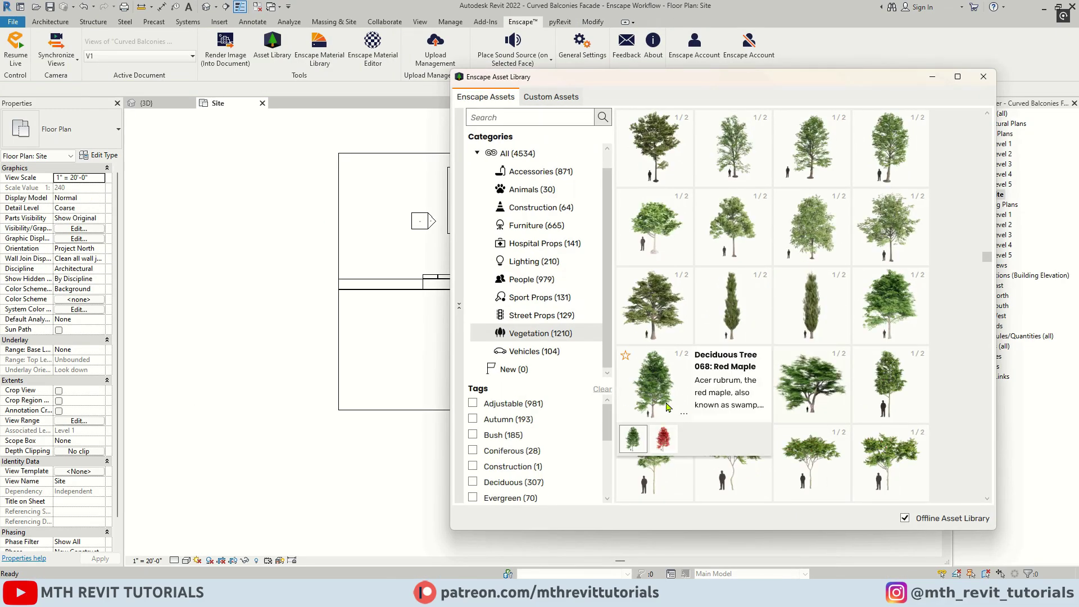
left_click(676, 388)
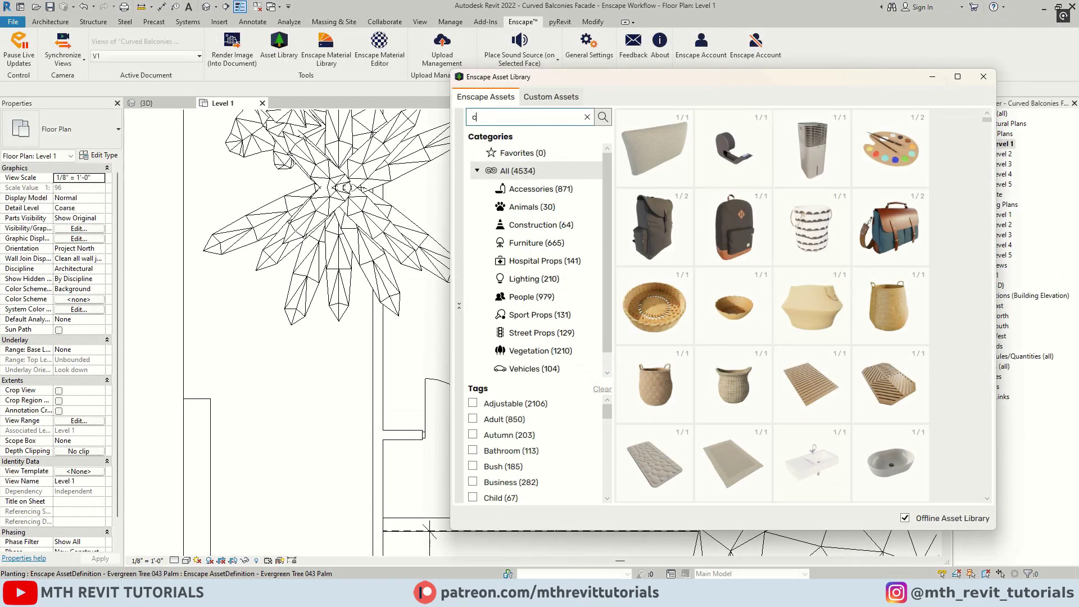
Step: Search the asset library for curtain and place Curtain 001 just inside the ground-floor window in the Level 1 plan
type("n")
left_click(548, 190)
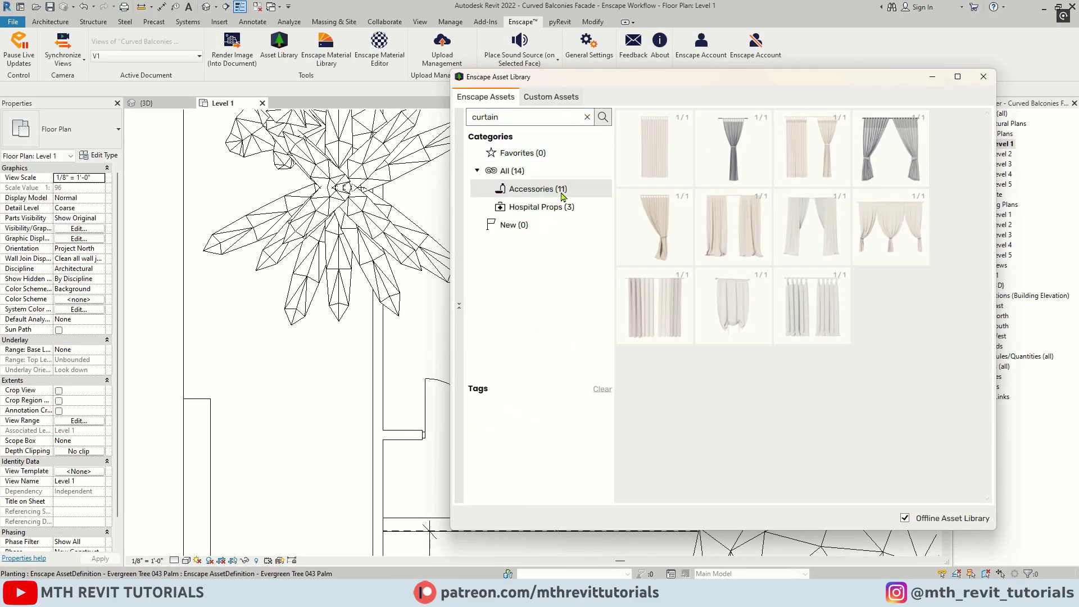
left_click(652, 170)
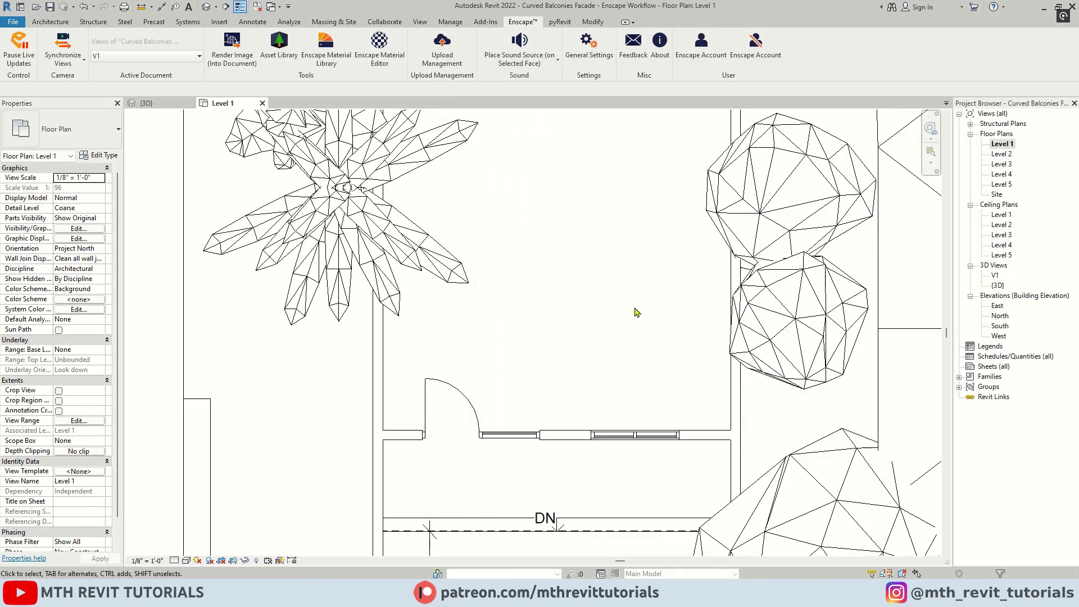
scroll(651, 409, "up", 4)
left_click(679, 443)
key("Escape")
key("Escape")
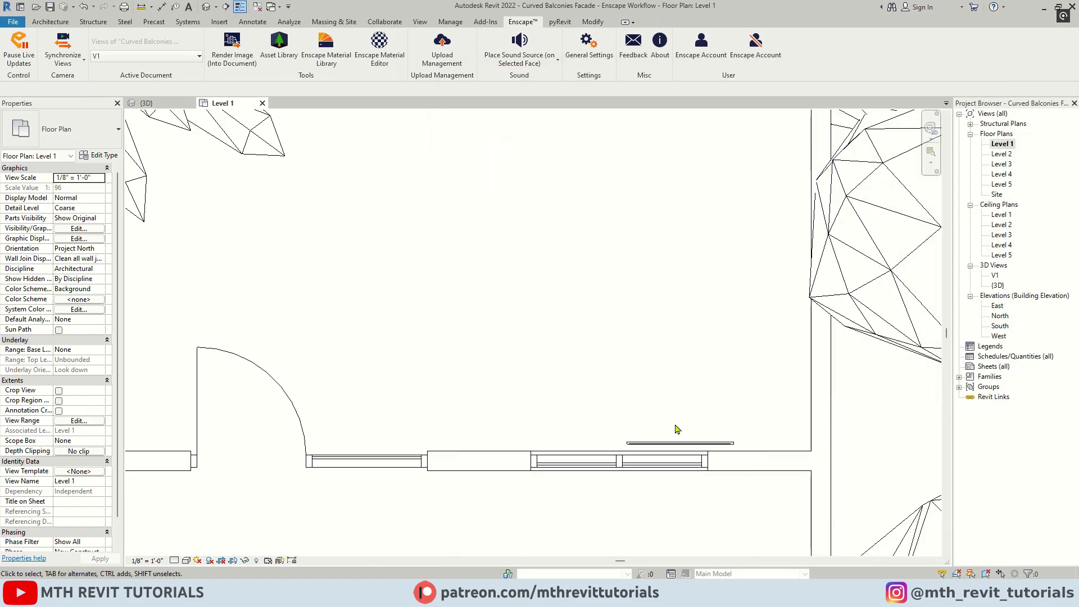
Step: Increase the height in the Curtain 001 type properties
left_click(680, 443)
left_click(100, 155)
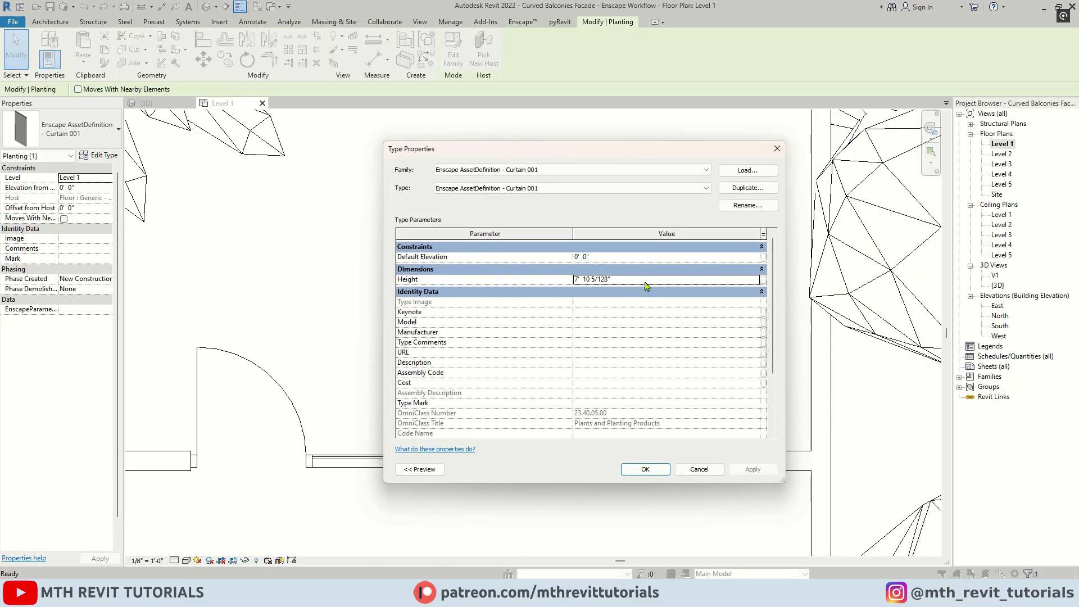
left_click(645, 469)
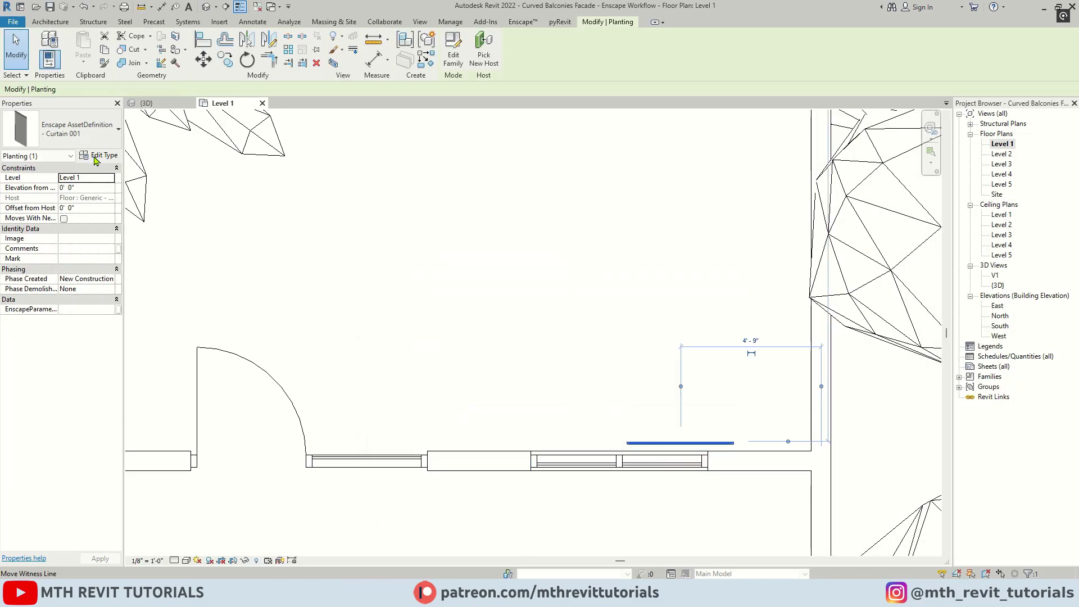
left_click(100, 156)
left_click(622, 279)
left_click(645, 469)
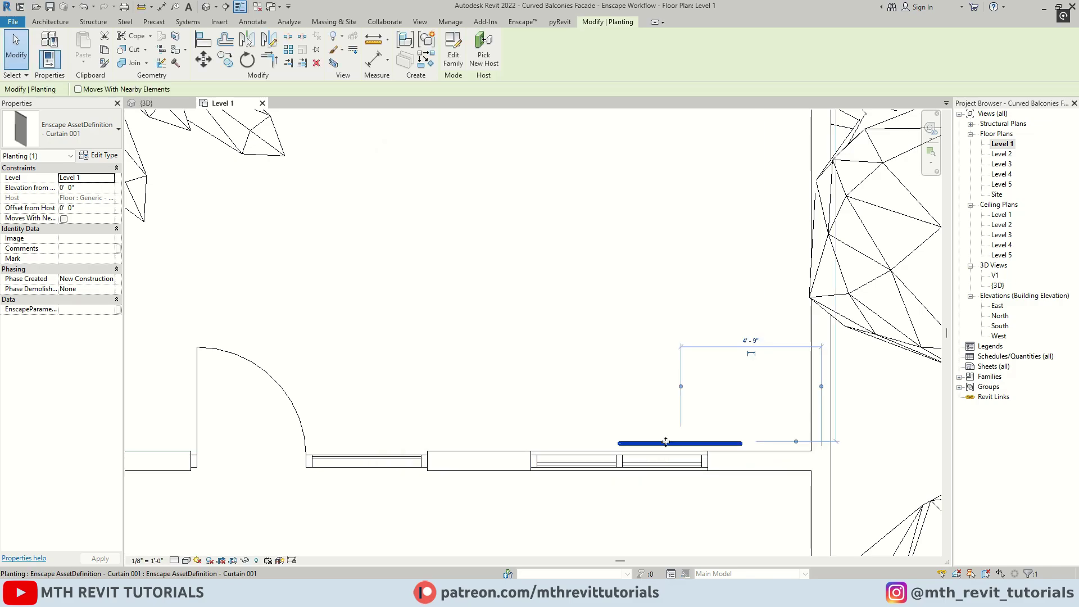
Step: Copy the curtain along the front wall to cover the rest of the window and the glazing beside the door
left_click_drag(684, 441, 387, 443)
middle_click_drag(350, 440, 549, 451)
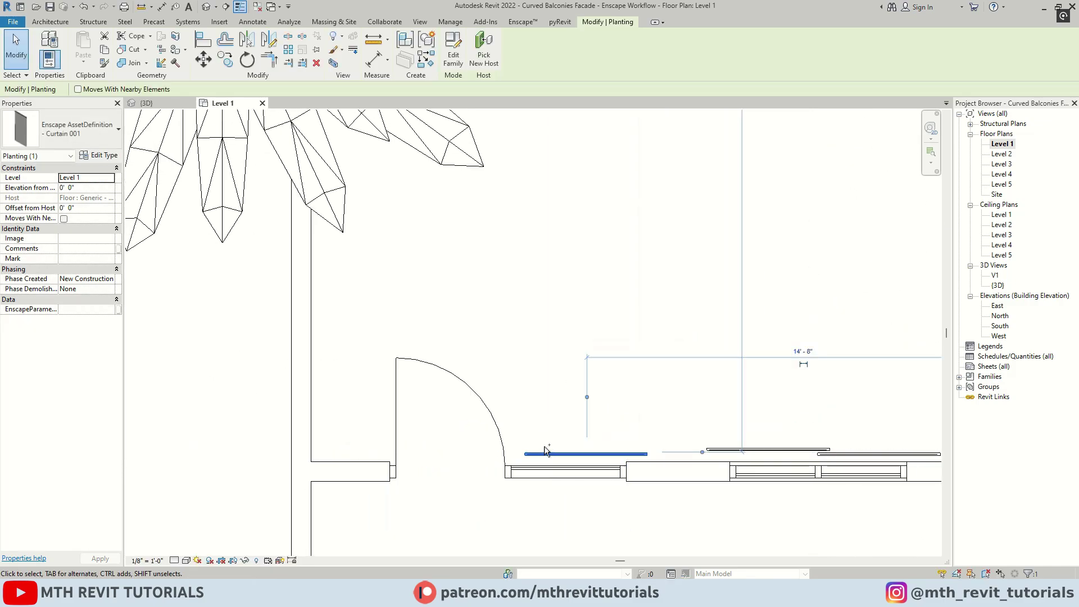
Step: Copy the curtain along the front wall to cover the entrance door opening in the Level 1 plan
left_click_drag(548, 451, 454, 449, "ctrl")
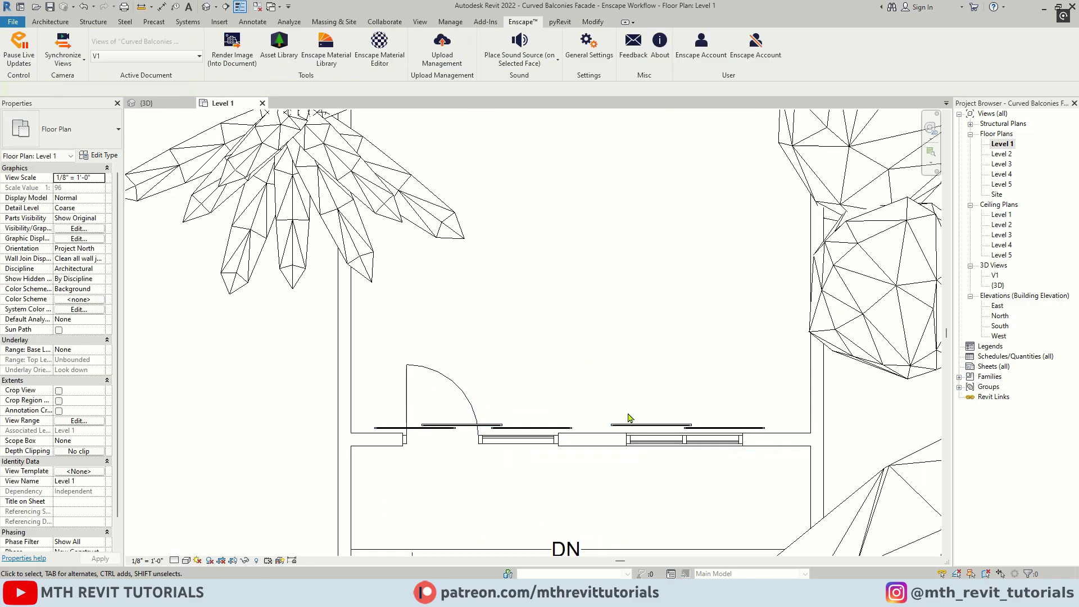
scroll(631, 414, "down", 2)
scroll(737, 418, "up", 1)
Step: Place Curtain 001 behind the balcony door and the adjacent glazing in the Level 2 plan
scroll(736, 417, "up", 1)
key("c")
key("m")
scroll(617, 418, "up", 2)
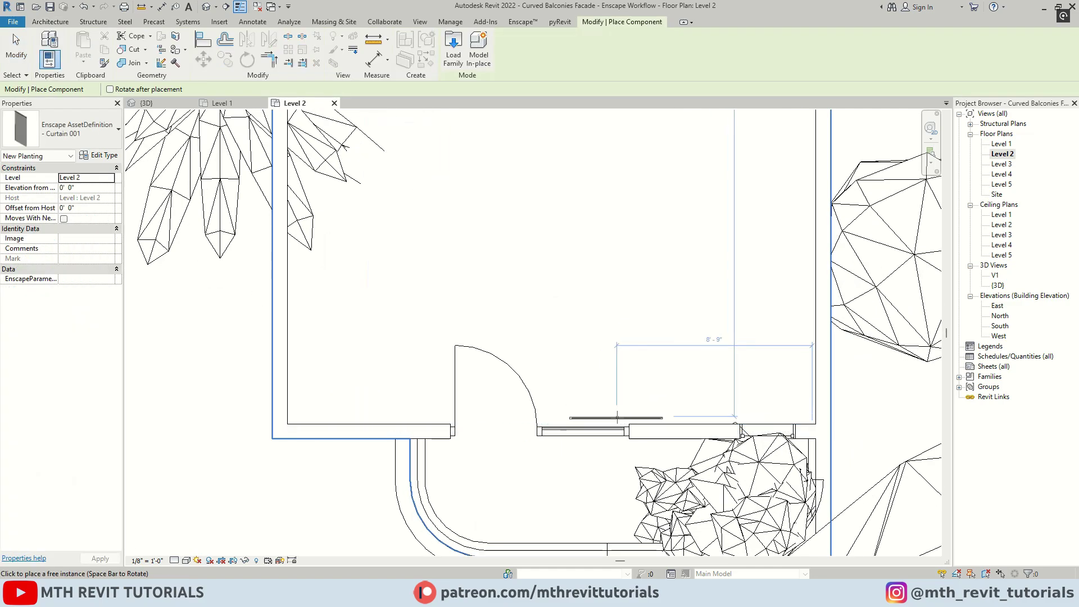
scroll(464, 415, "down", 1)
key("Escape")
Step: Place two Curtain 001 panels behind the balcony glazing and door in the Level 3 plan
left_click(1002, 164)
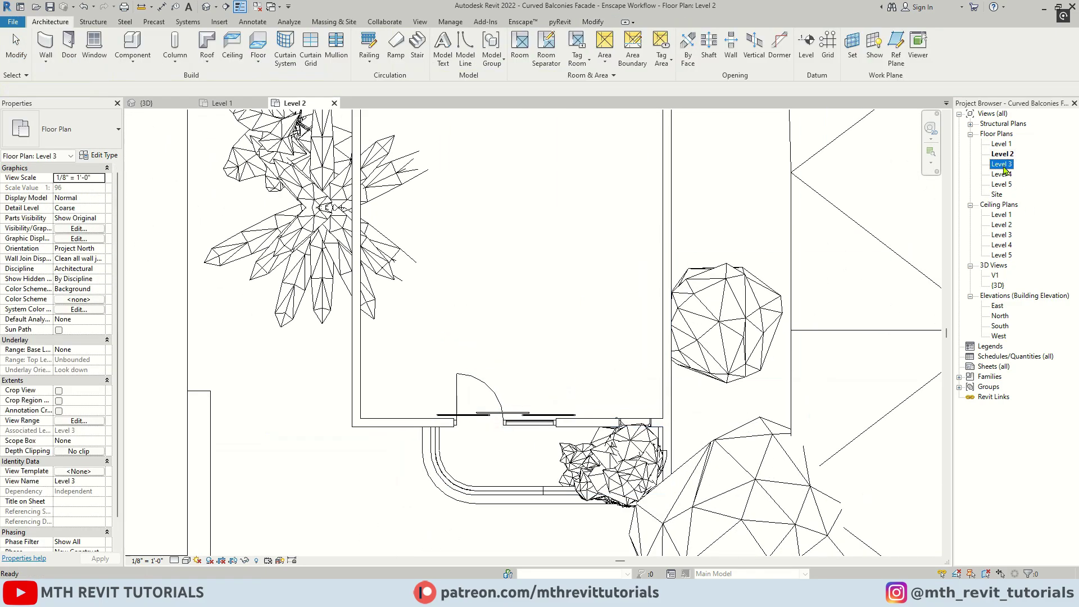
key("c")
key("m")
scroll(528, 414, "up", 2)
left_click(417, 413)
scroll(497, 410, "up", 2)
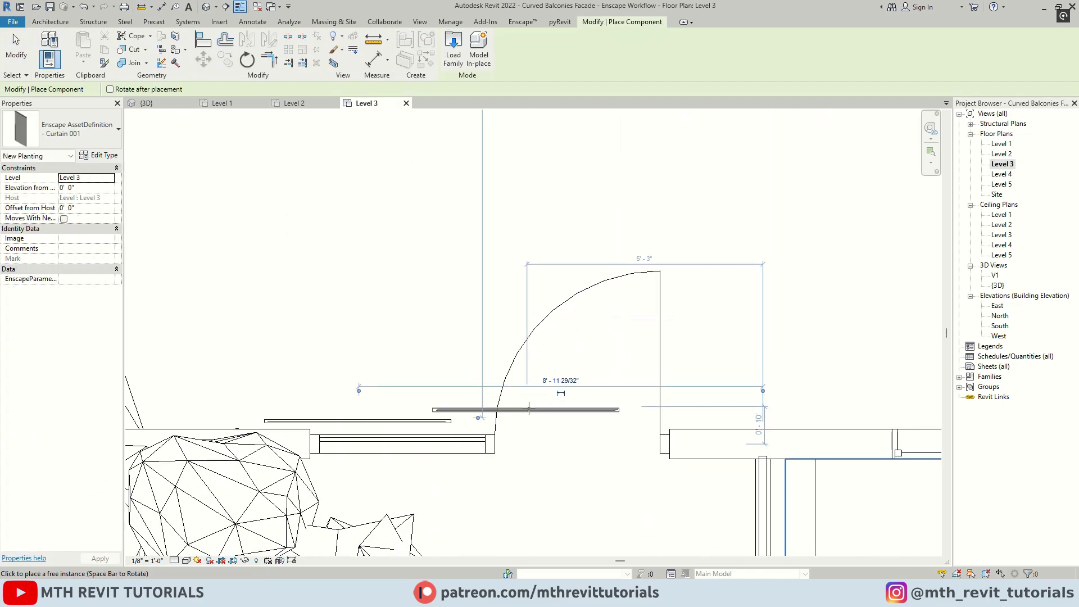
left_click(527, 410)
key("Escape")
Step: Copy a curtain along the front wall to the narrow window behind the balcony plant in the Level 2 plan
double_click(1001, 154)
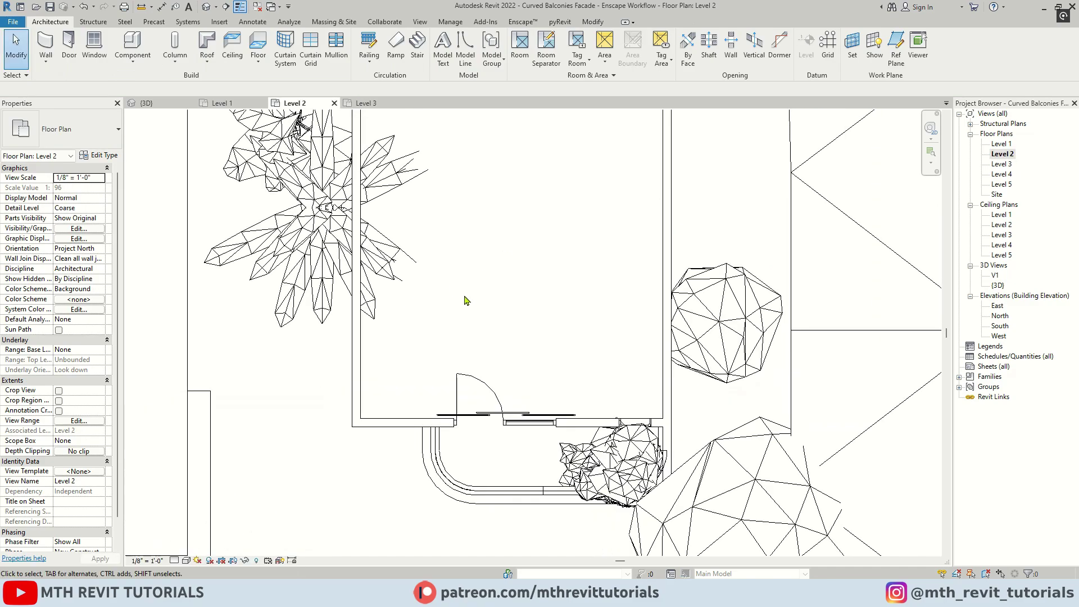
left_click(533, 407)
left_click_drag(532, 406, 673, 407, "ctrl")
key("Escape")
Step: Return to the 3D view and inspect the curtains and facade in the Enscape render with Visual Settings minimized
left_click(205, 7)
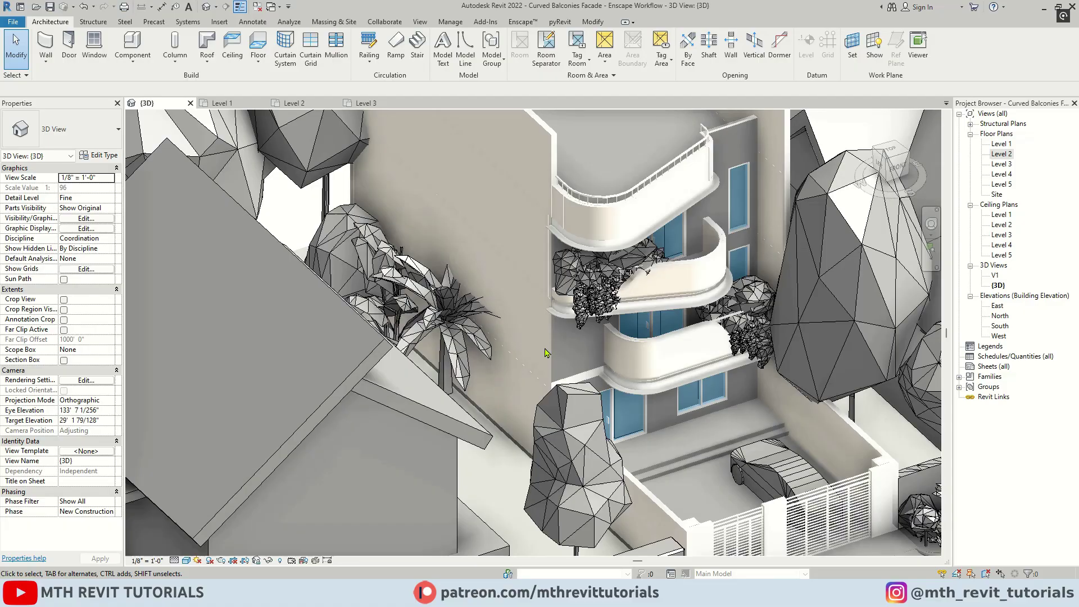
scroll(696, 260, "up", 2)
left_click(520, 23)
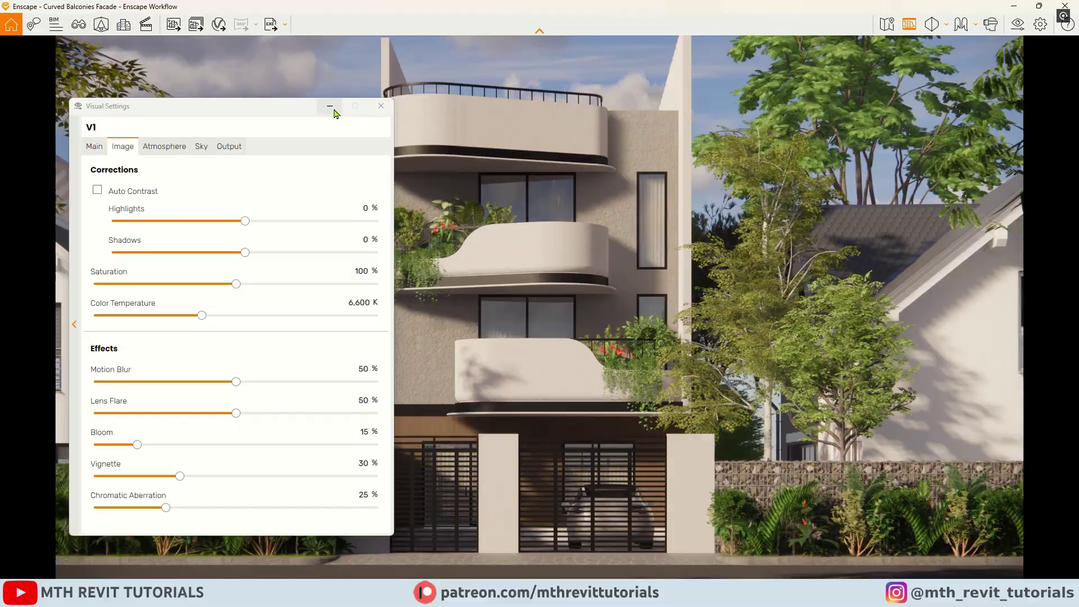
left_click(331, 106)
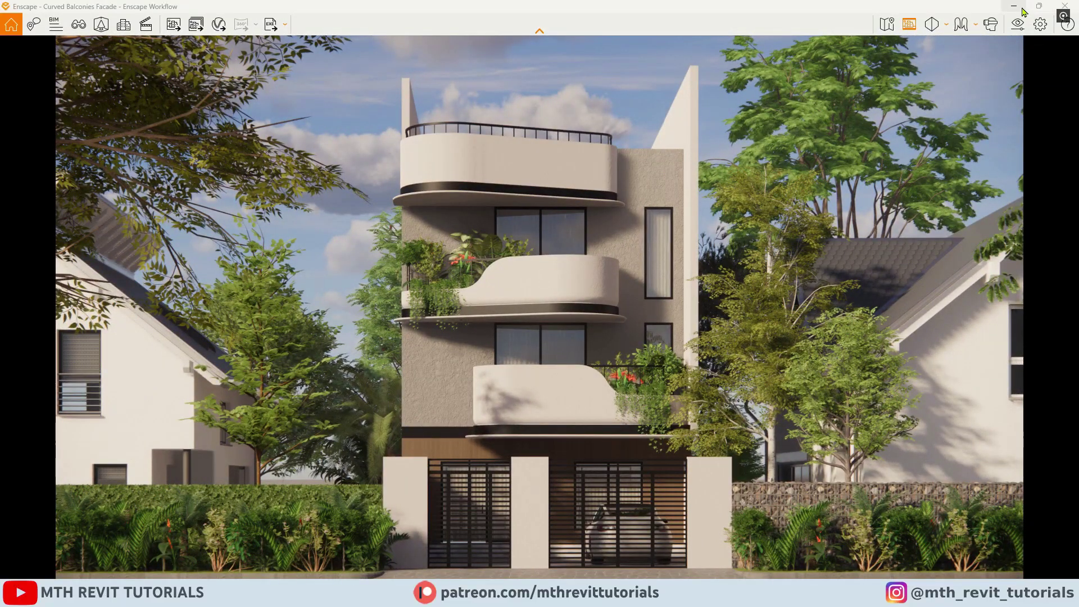
left_click(1015, 7)
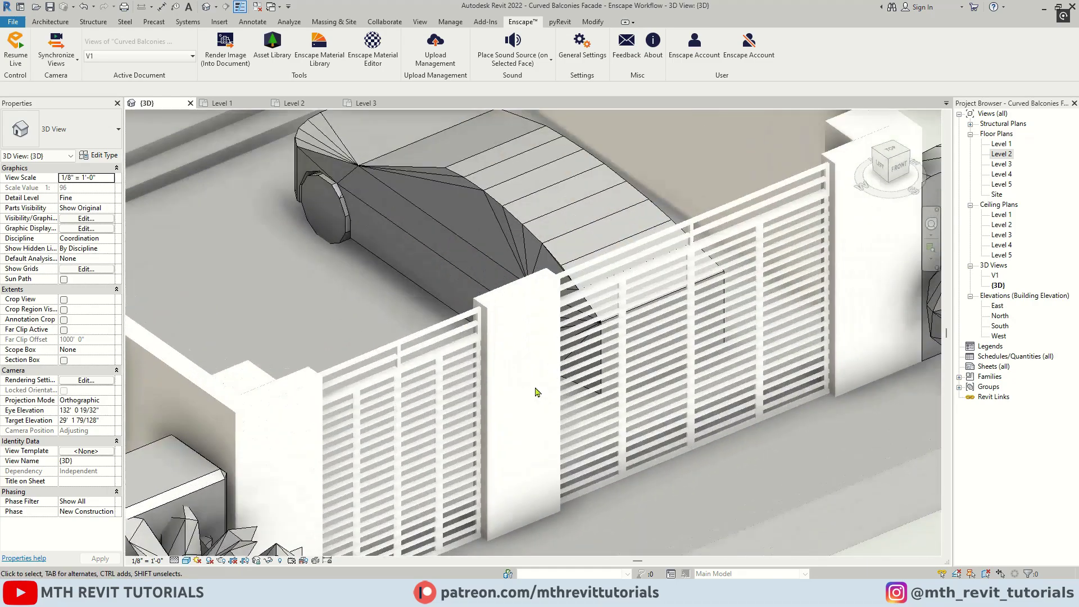
Step: Start an in-place Generic Models component and begin an extrusion on the front face of the middle gate pillar
left_click(60, 24)
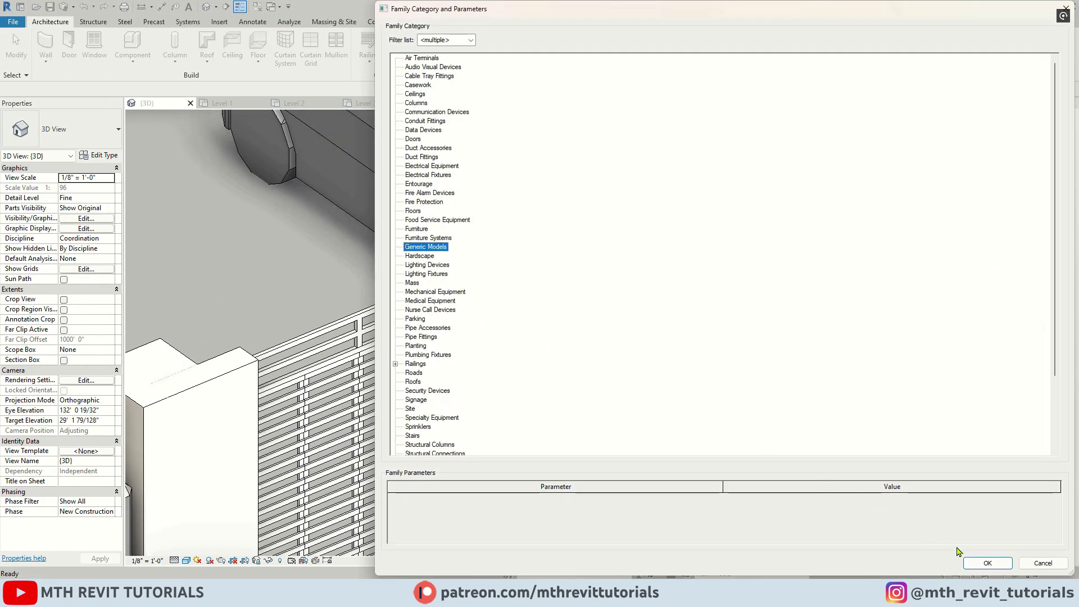
left_click(988, 562)
left_click(820, 501)
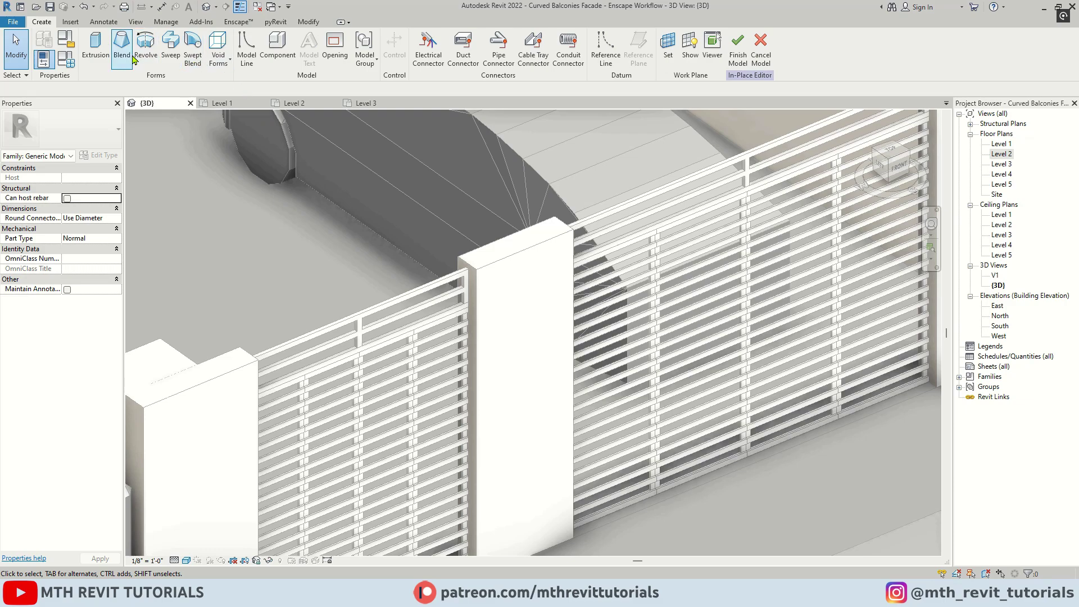
left_click(95, 45)
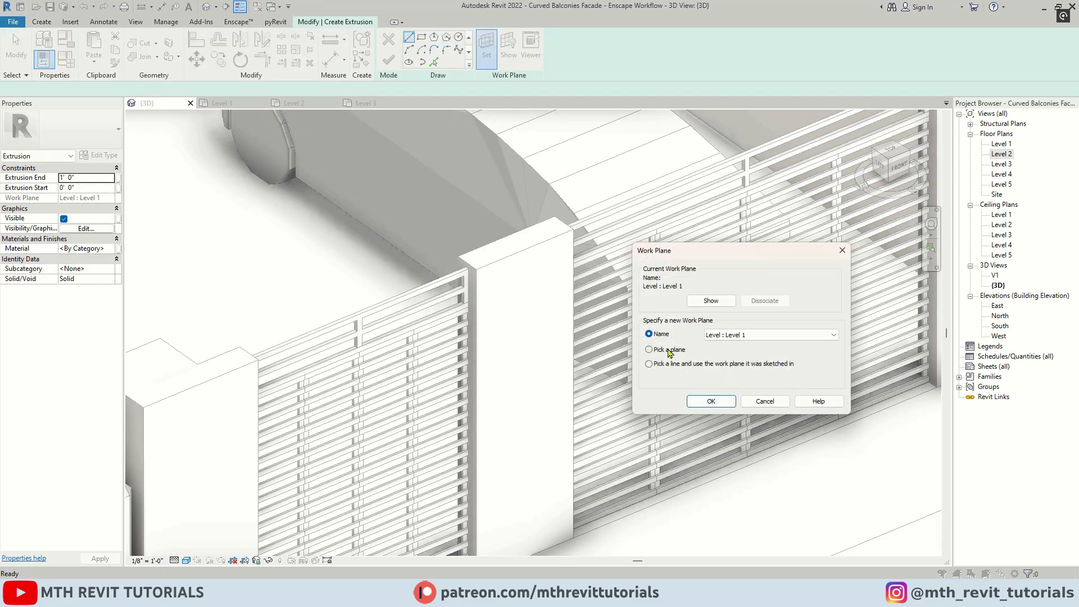
left_click(649, 350)
left_click(710, 401)
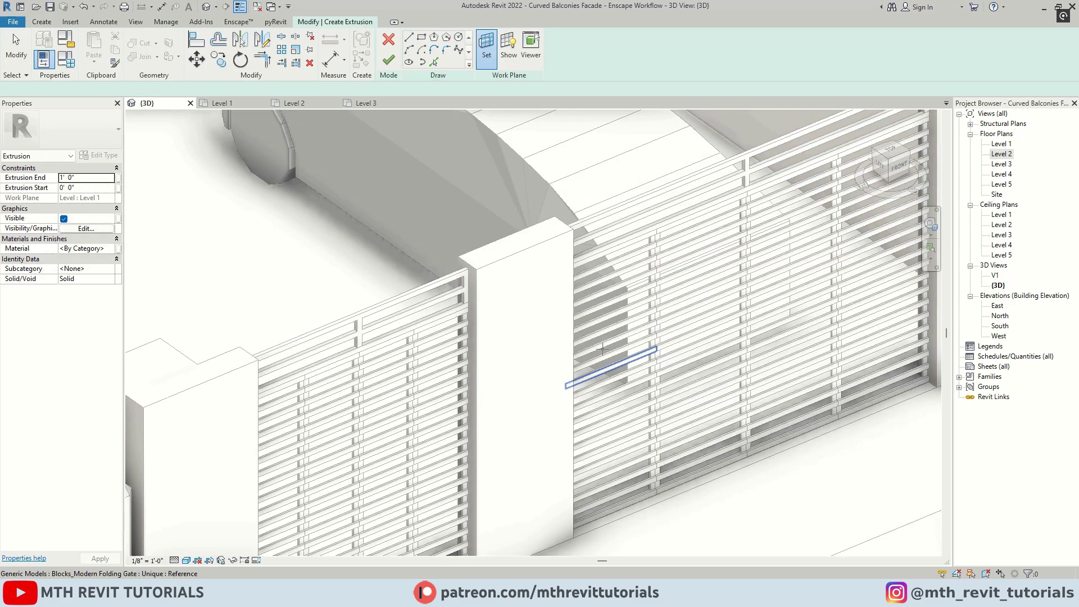
left_click(497, 267)
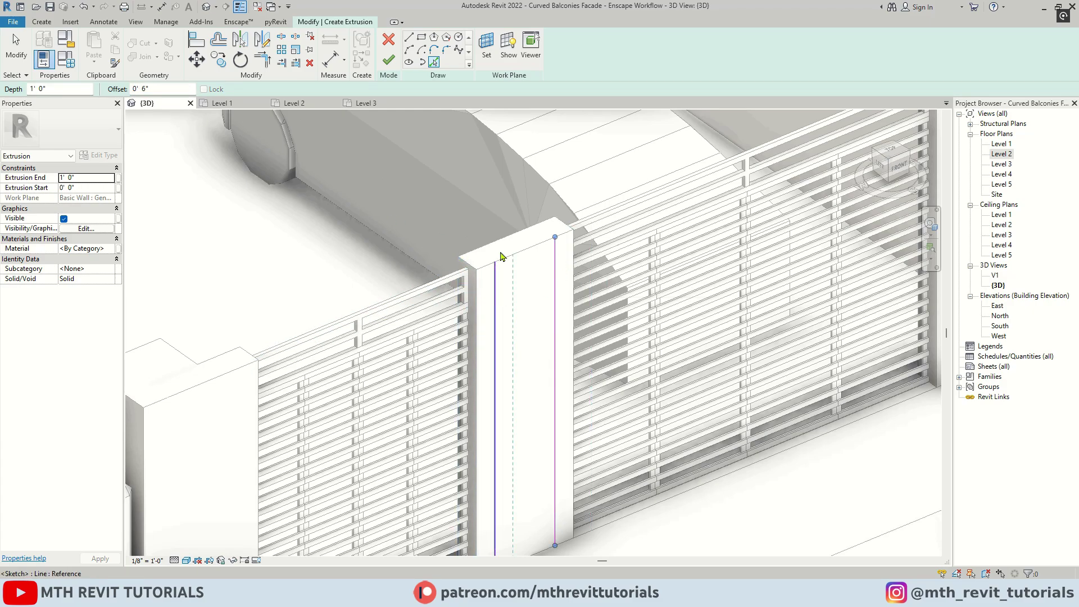
Step: Sketch a rectangular panel outline with sides 6" in from the pillar edges and its bottom 4' below the top, trimming the corners
left_click(555, 236)
left_click(494, 262)
key("Escape")
key("Escape")
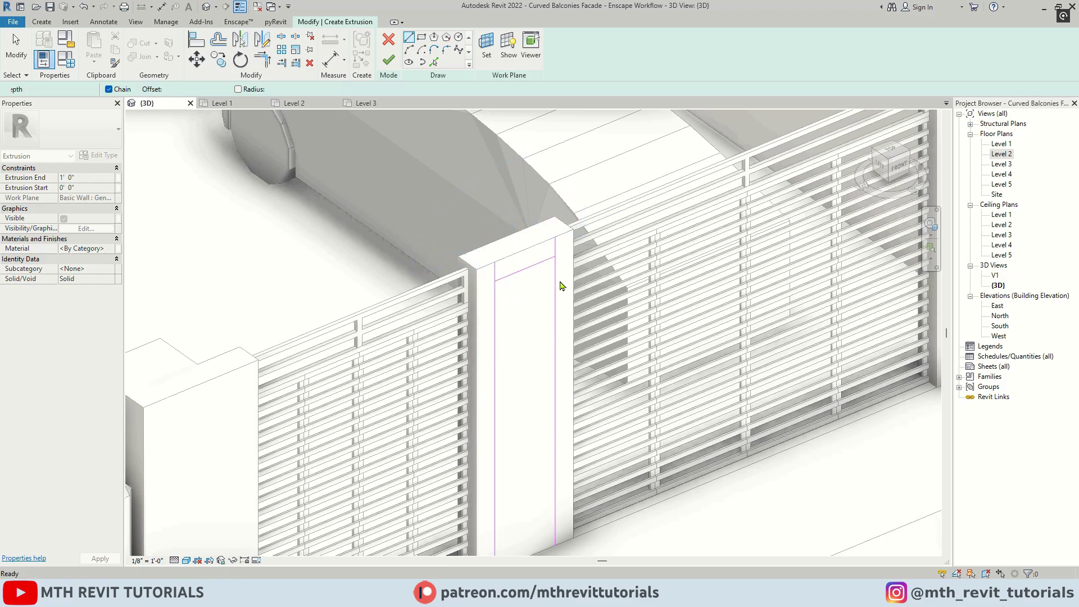
mouse_move(528, 267)
left_mouse_down()
mouse_move(523, 245)
mouse_move(501, 262)
left_mouse_up()
left_click(410, 37)
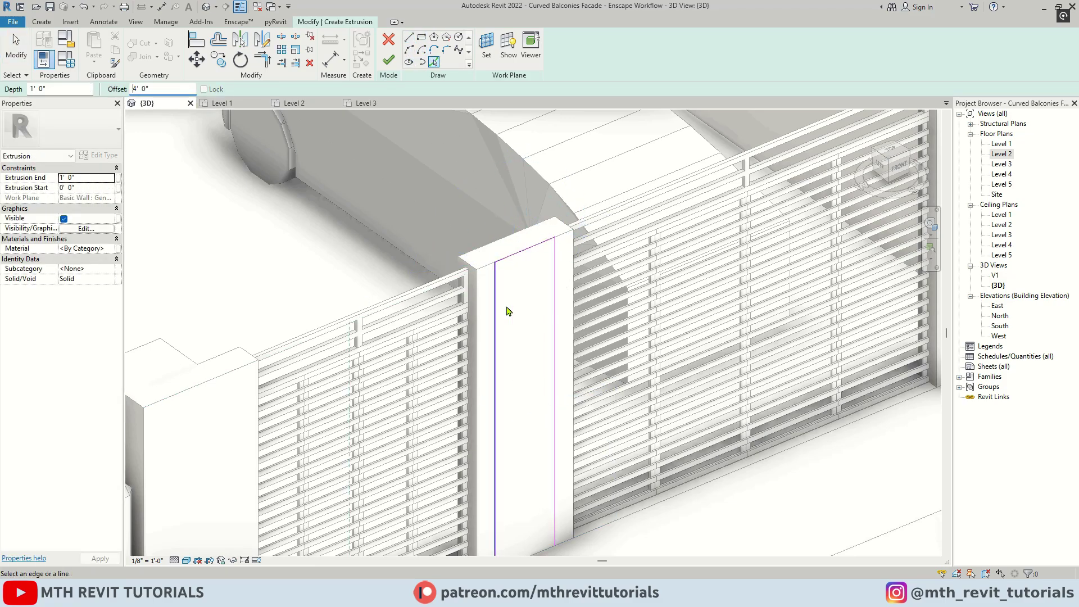
key("t")
key("r")
left_click(511, 410)
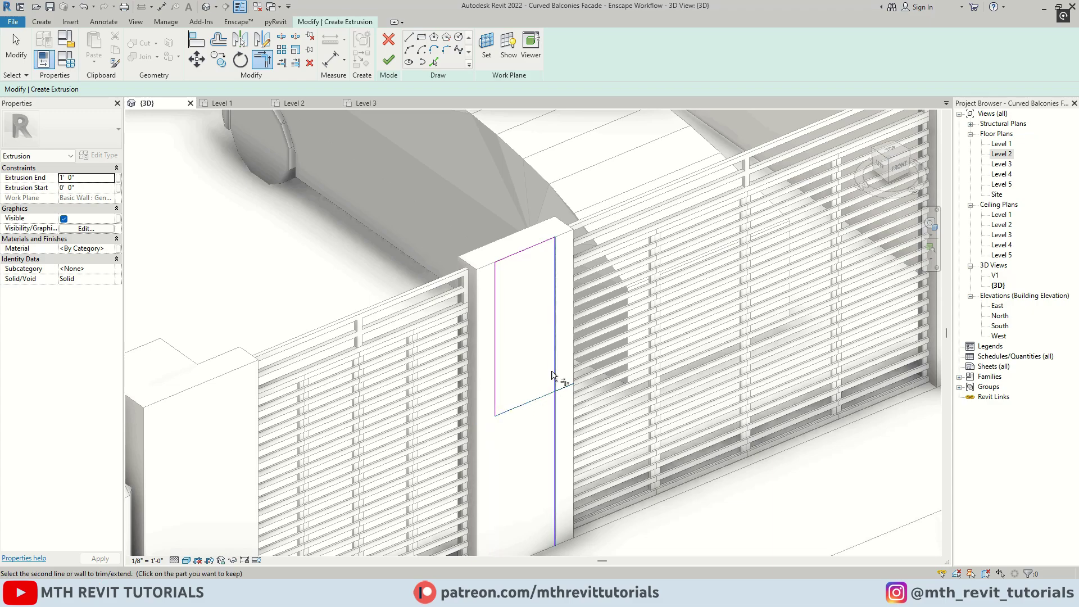
key("Escape")
Step: Set the extrusion end to 2" and finish the panel sketch
scroll(540, 284, "up", 3)
left_click(87, 176)
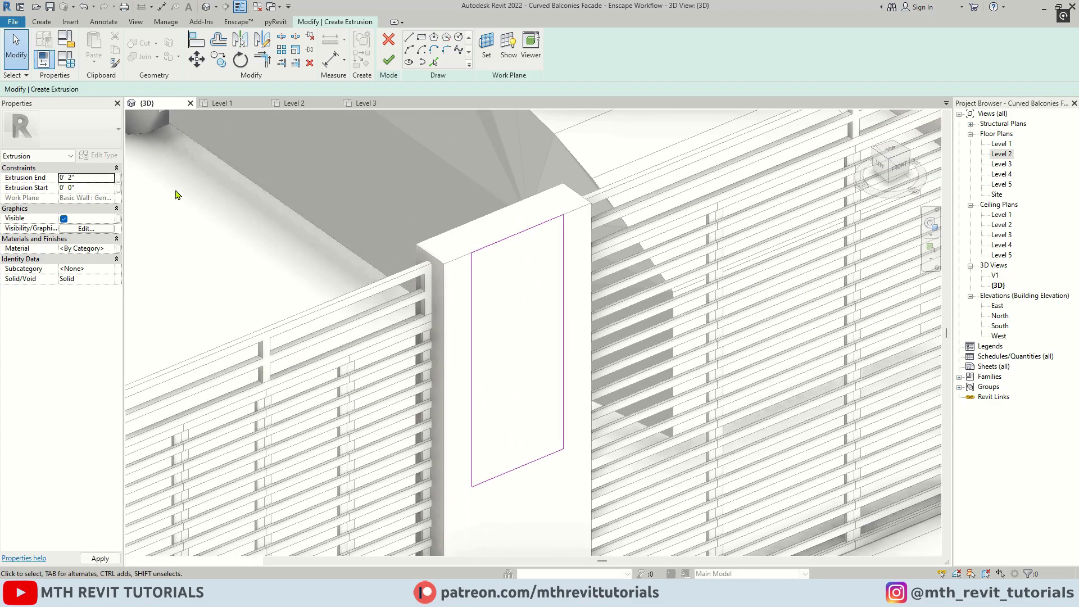
left_click(388, 60)
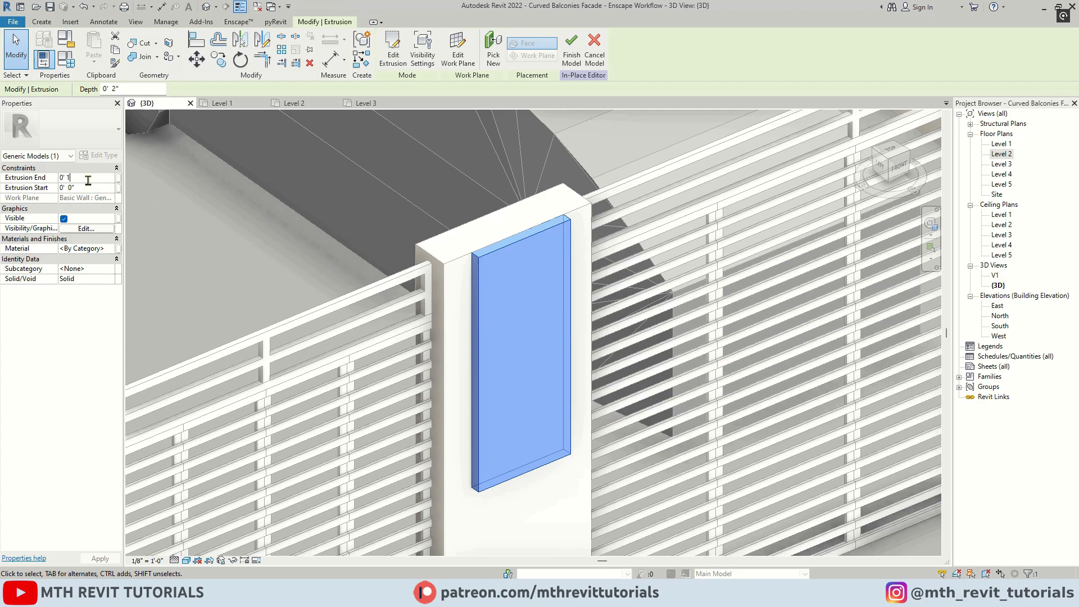
Step: Reduce the panel's extrusion end to 1", assign the Aluminum material and finish the in-place model
key("Return")
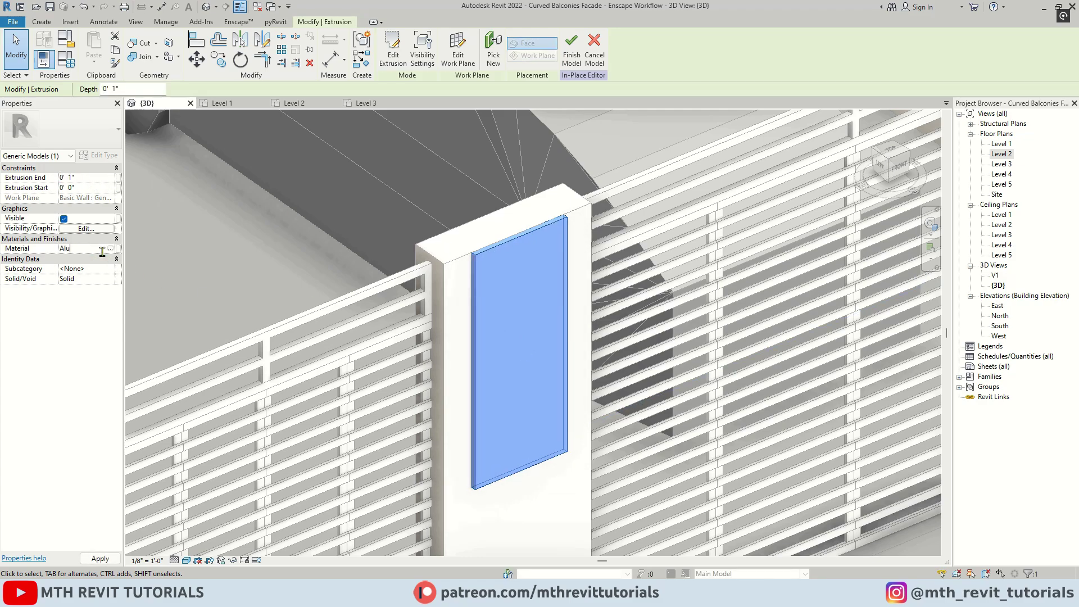
key("Escape")
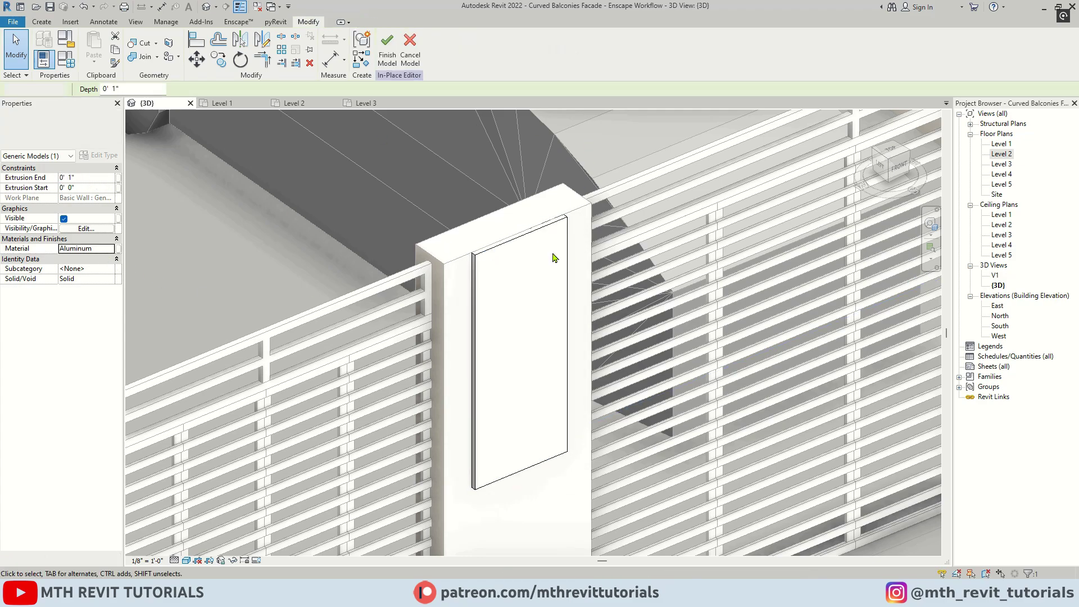
left_click(387, 53)
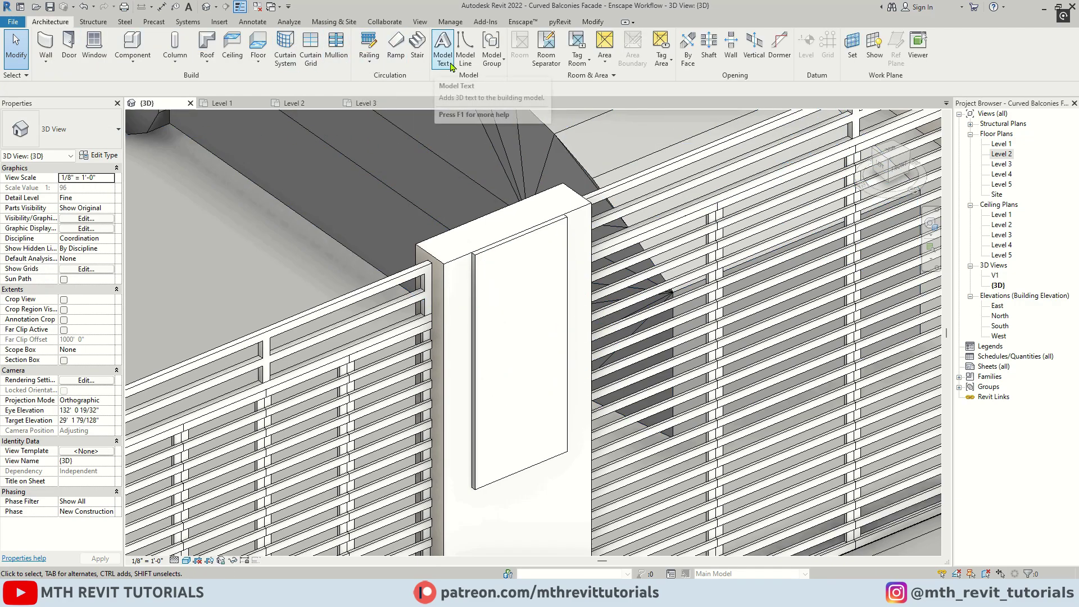
Step: Set the work plane to the panel's front face and place model text V201 there with one character per line
left_click(852, 45)
left_click(711, 401)
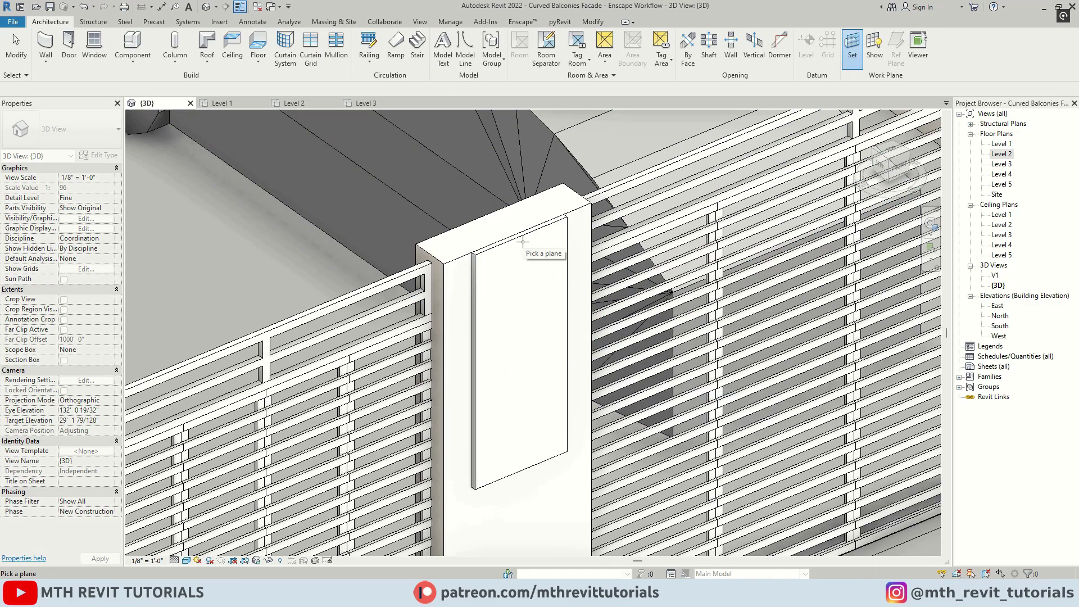
left_click(495, 248)
left_click(443, 45)
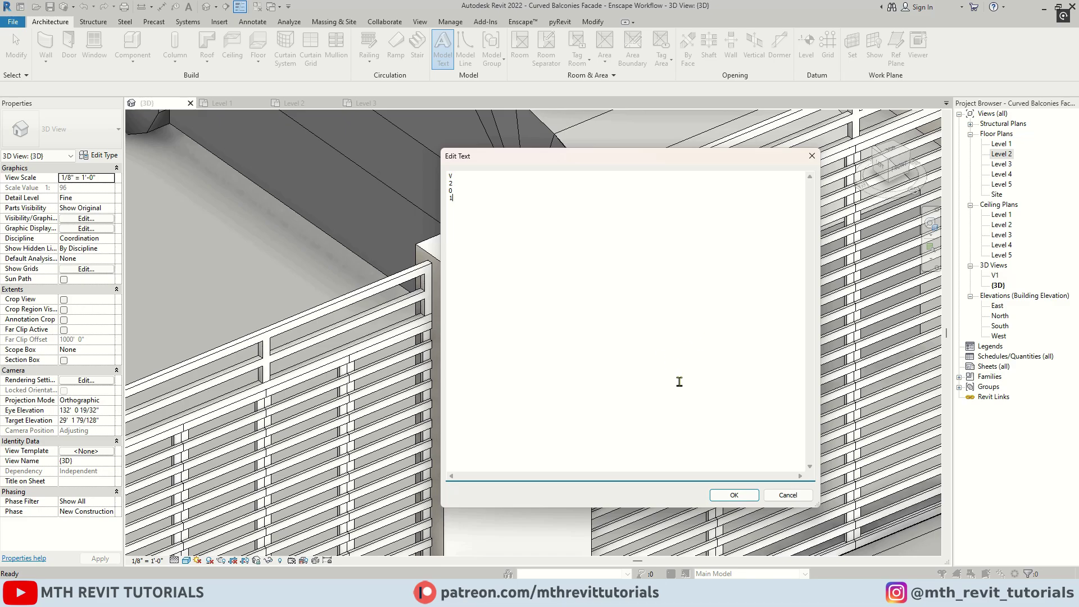
left_click(733, 494)
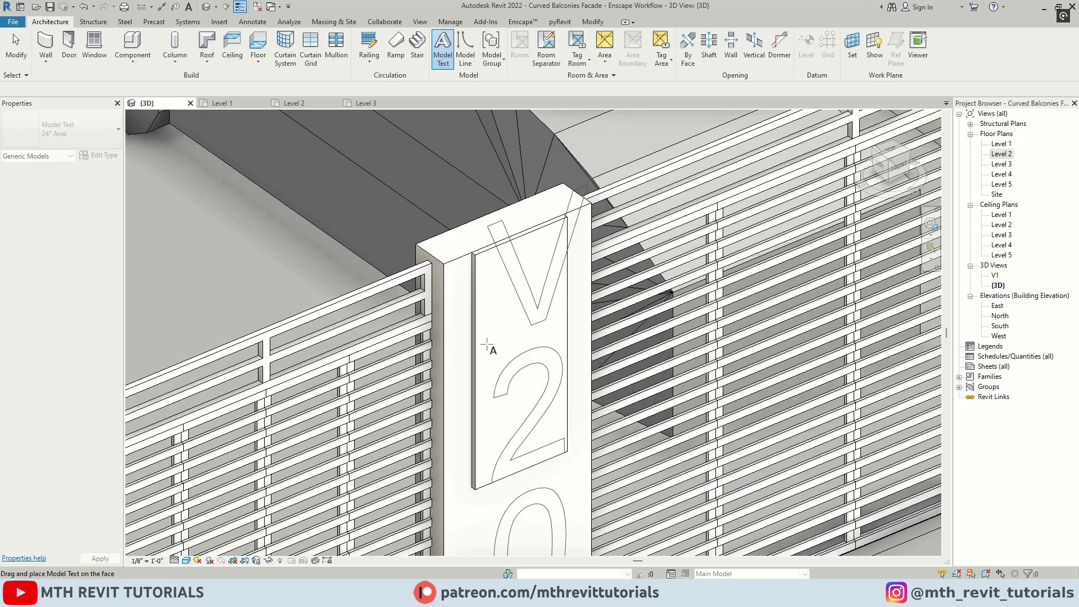
left_click(522, 275)
Step: Set the text size of the V201 model text type to 8"
left_click(520, 273)
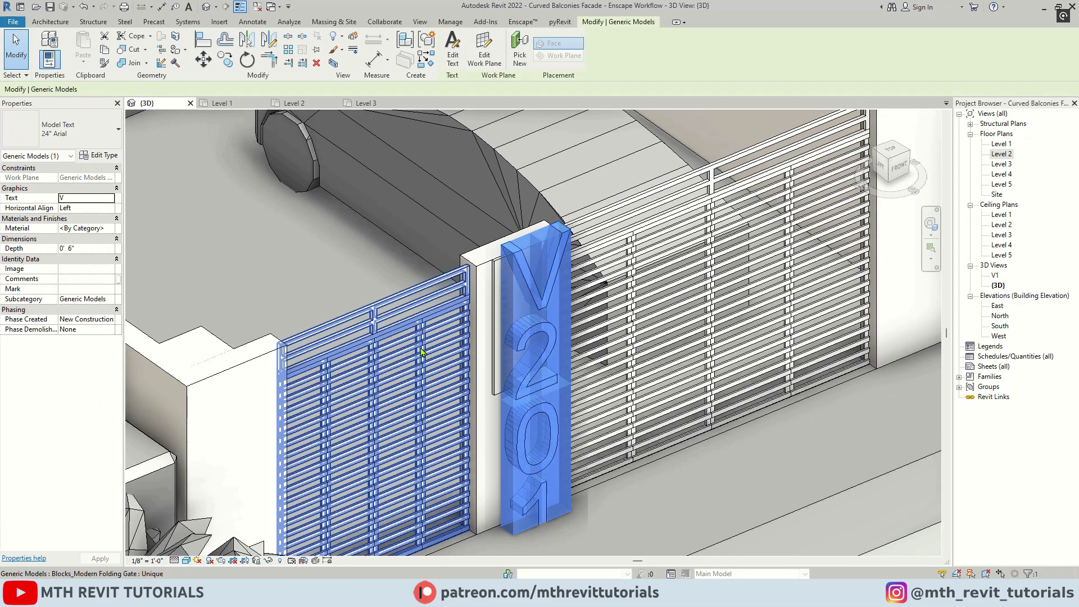
left_click(101, 155)
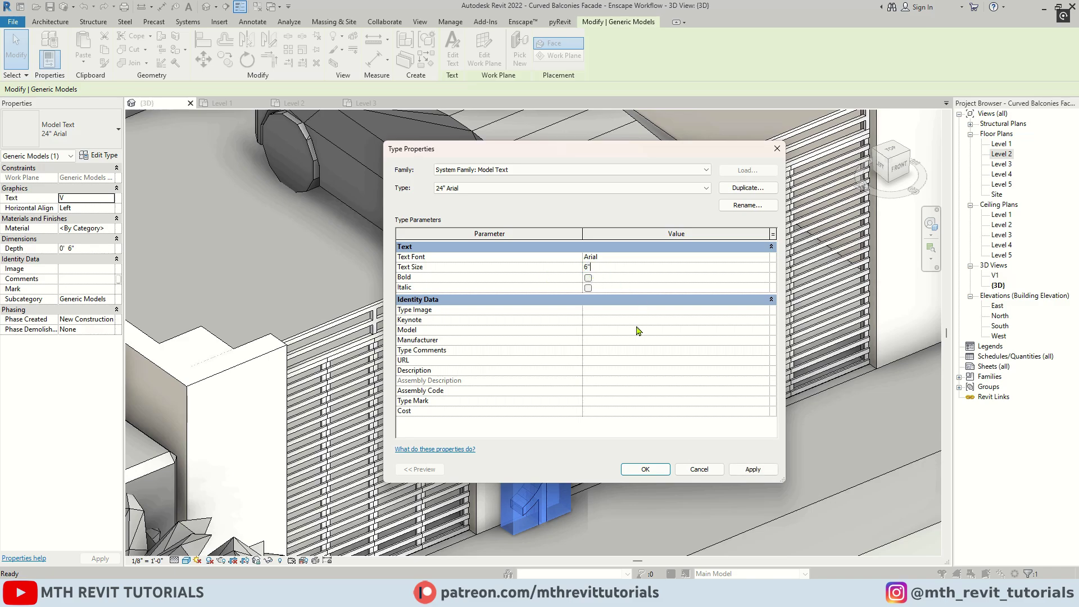
left_click_drag(607, 153, 826, 133)
left_click(972, 451)
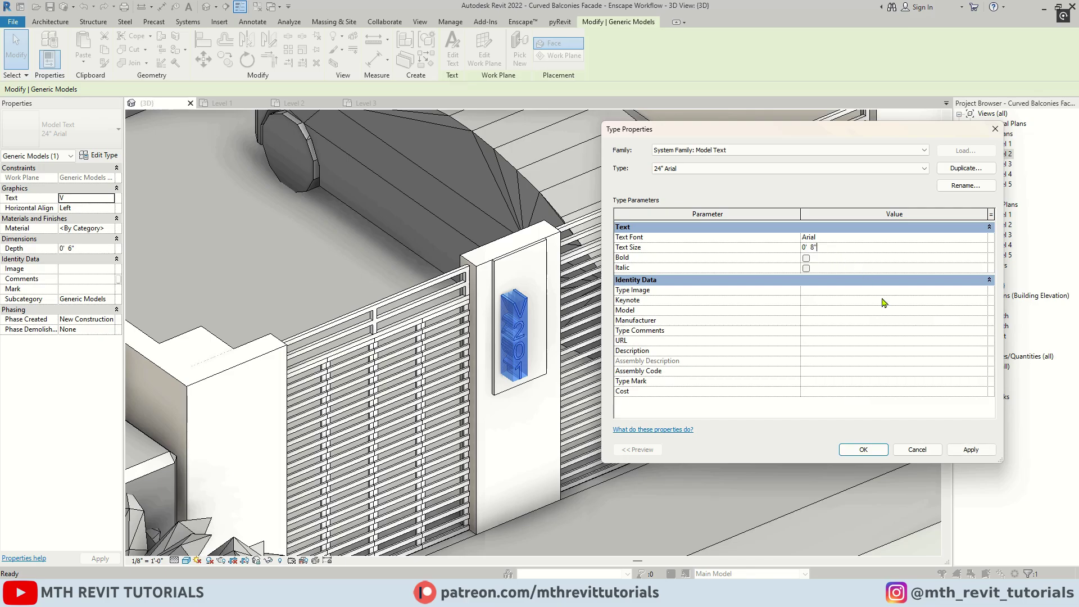
left_click(972, 451)
left_click(863, 450)
Step: Set the depth of the V201 text to 1"
scroll(516, 340, "up", 3)
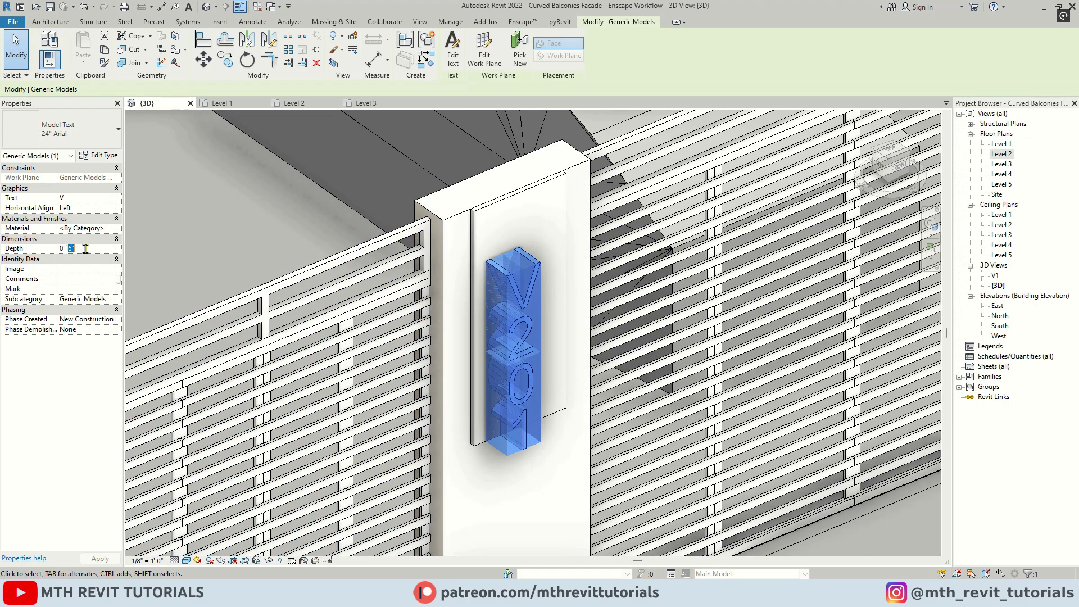
key("Escape")
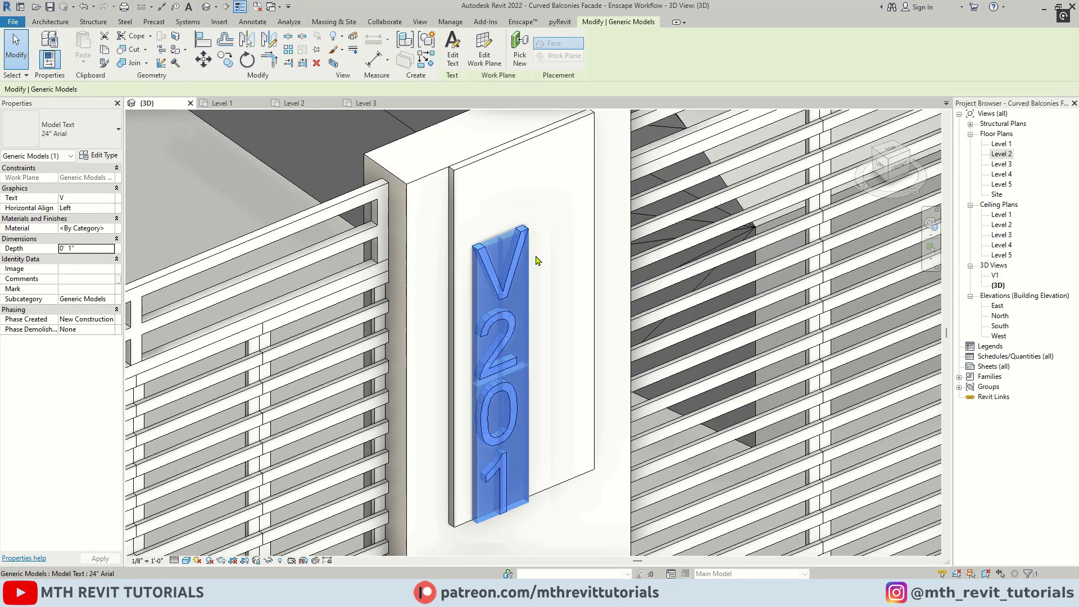
key("Escape")
Step: Move the V201 text to the middle of the pillar panel in the South elevation
double_click(1000, 325)
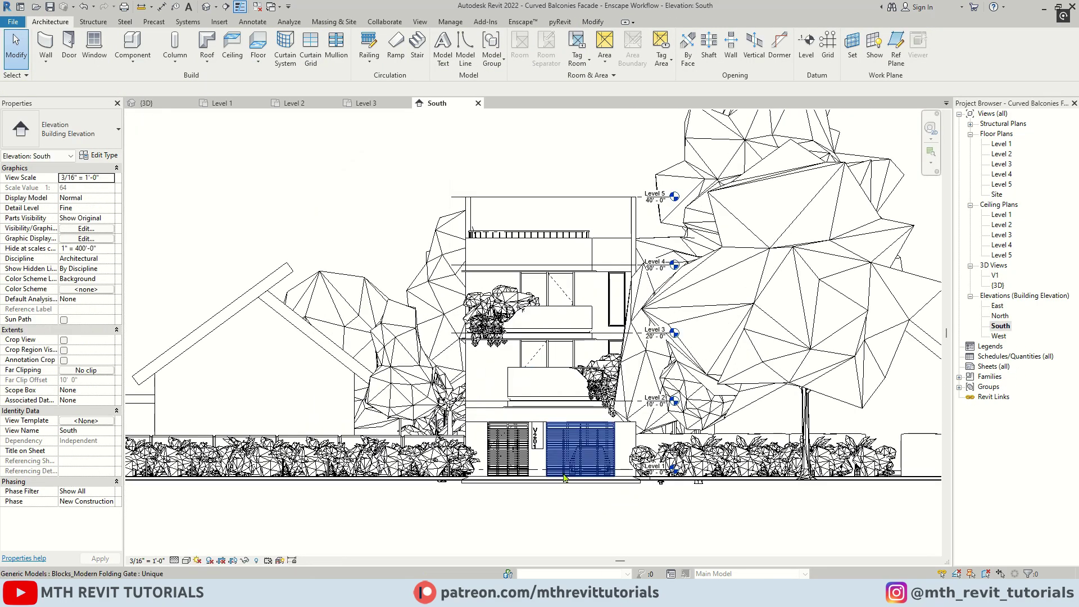
scroll(546, 447, "up", 5)
left_click_drag(475, 376, 487, 357)
key("Escape")
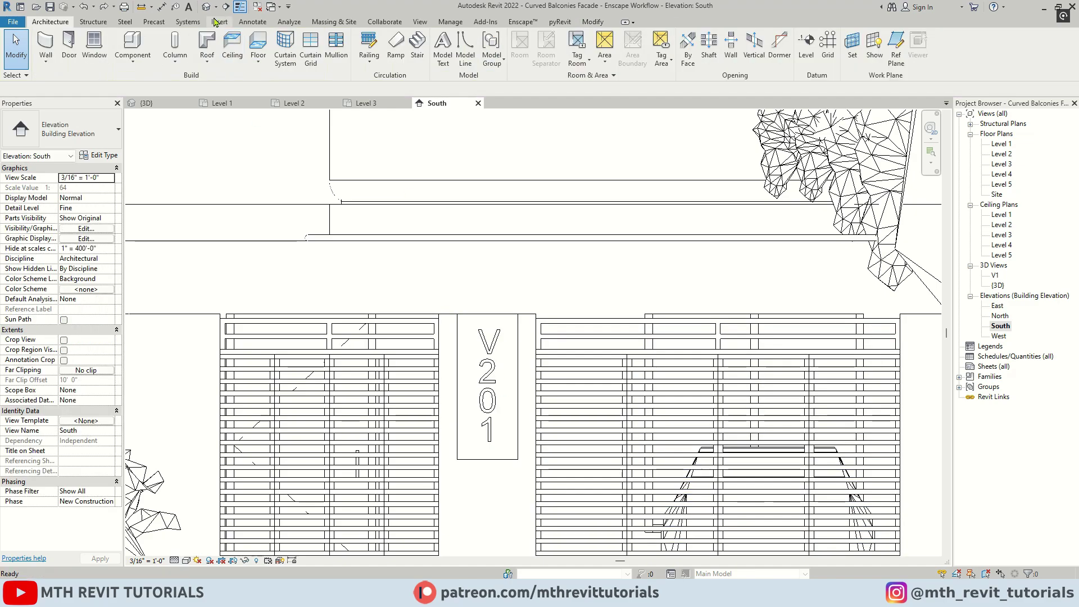
Step: Create a new material named 00 - LED for the V201 text from the 3D view
left_click(146, 103)
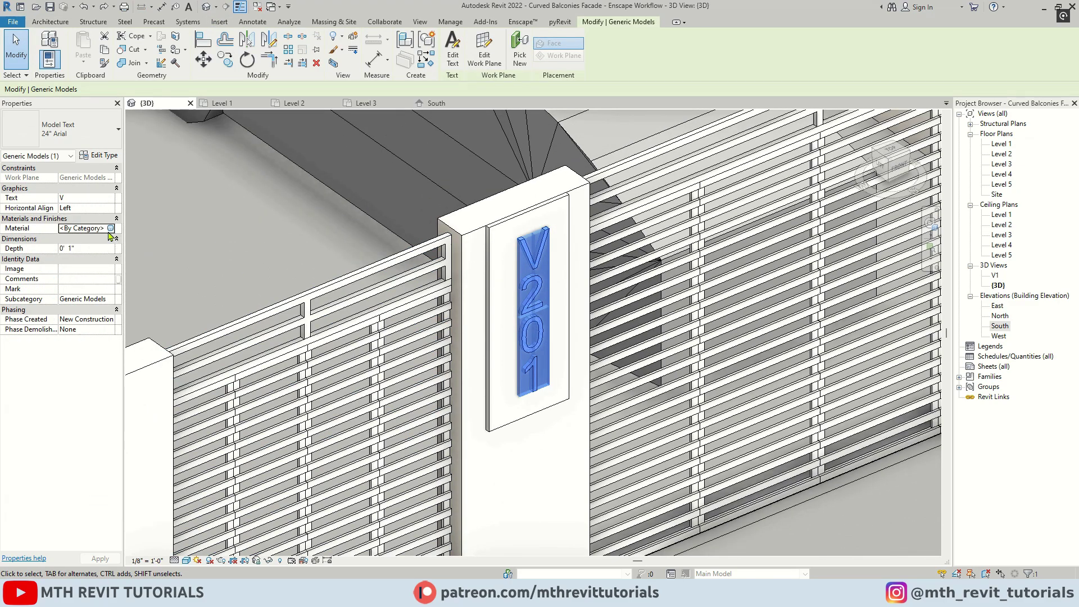
left_click(110, 228)
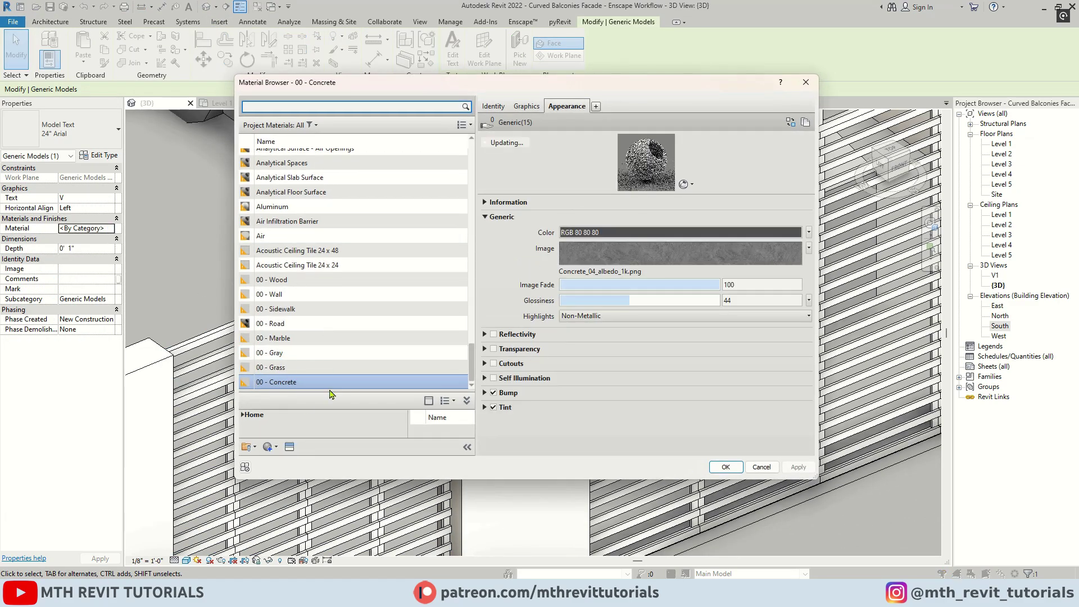
left_click(279, 461)
left_click(319, 296)
type("00 - LED")
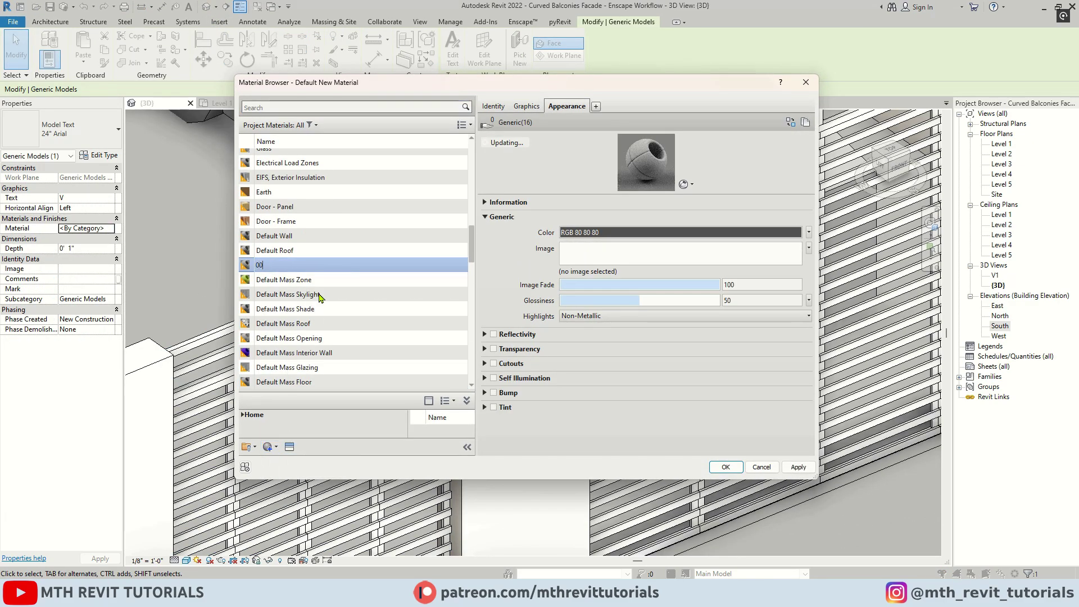
Step: Turn on self illumination for the 00 - LED material, set its luminance to Desk Lamp Lens, and accept the material
left_click(493, 378)
left_click(630, 411)
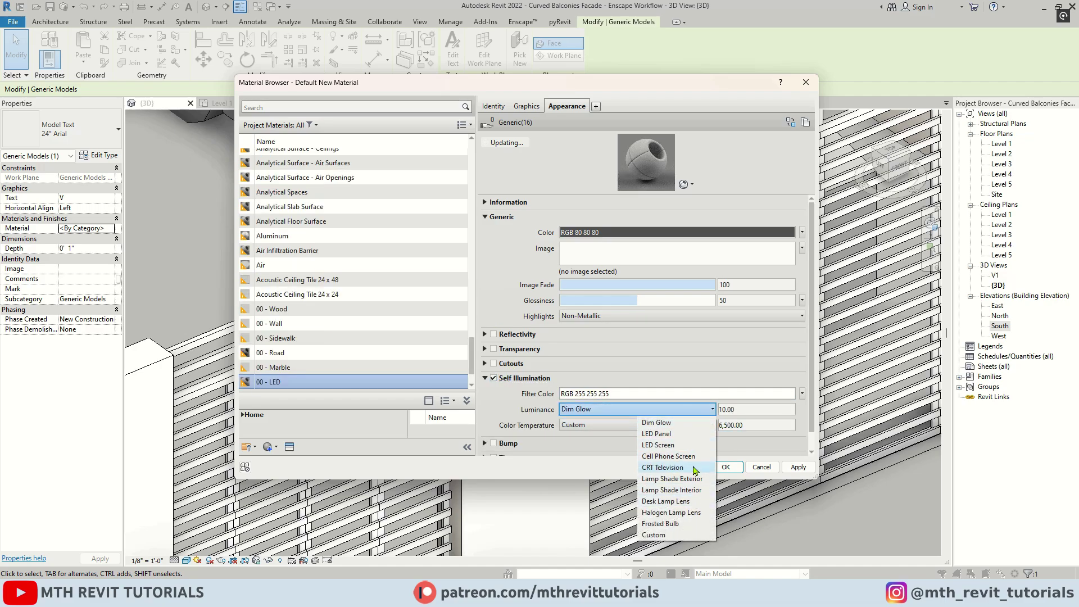
left_click(693, 502)
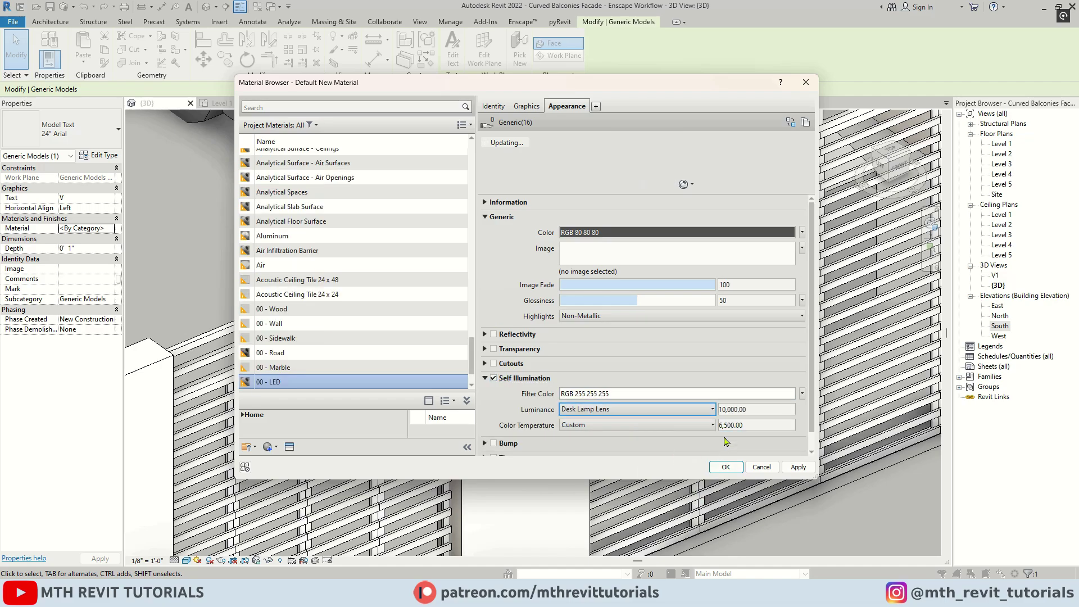
left_click(723, 467)
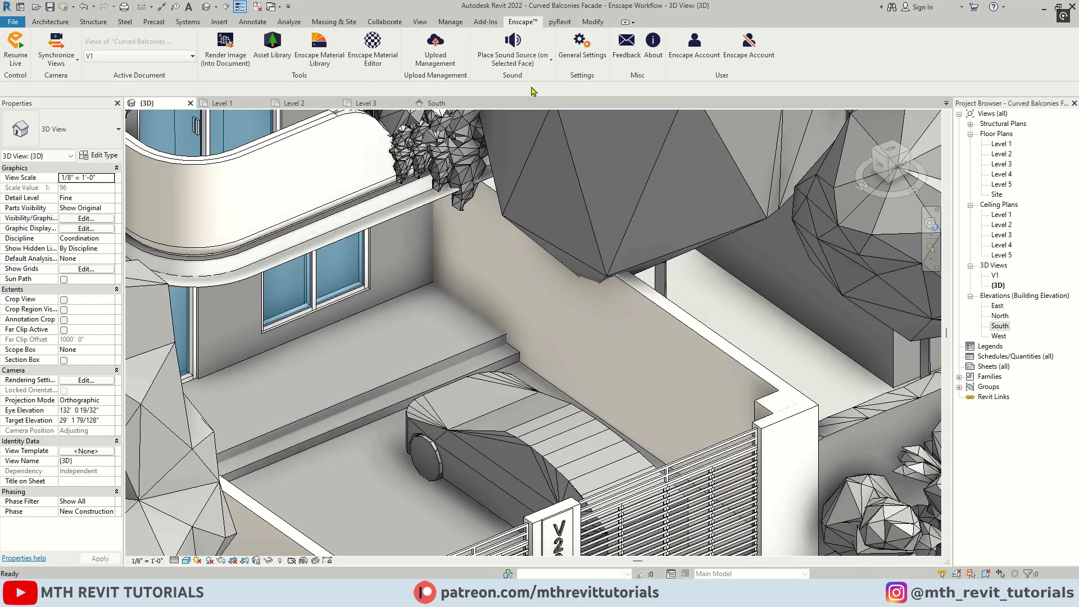
Step: Search the Blocks collections for "light" and open the Lighting collection
left_click(486, 22)
left_click(146, 61)
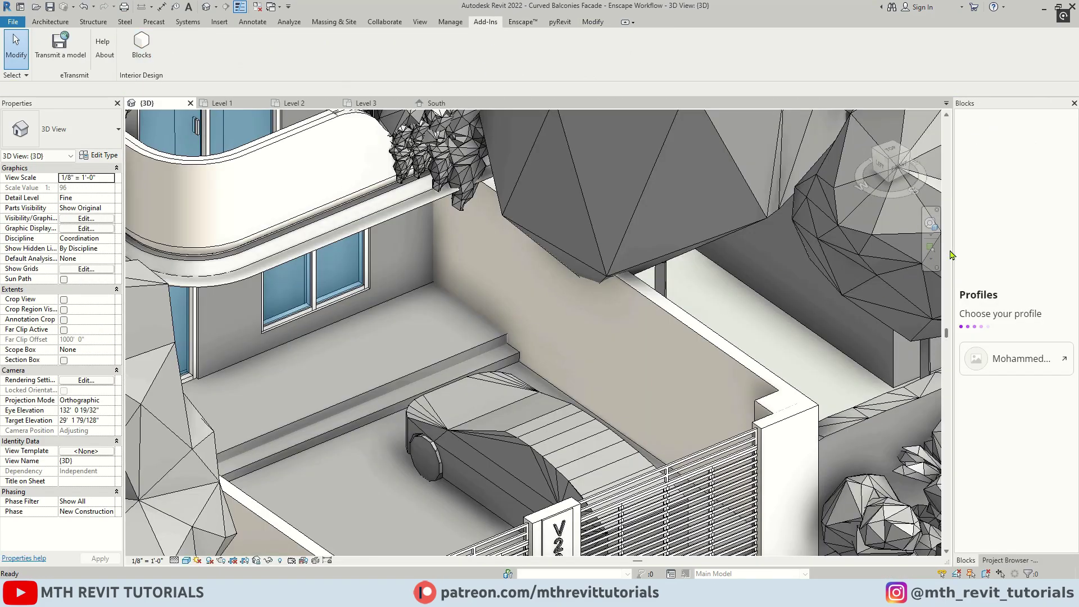
left_click_drag(950, 255, 871, 239)
left_click(957, 158)
type("ligh")
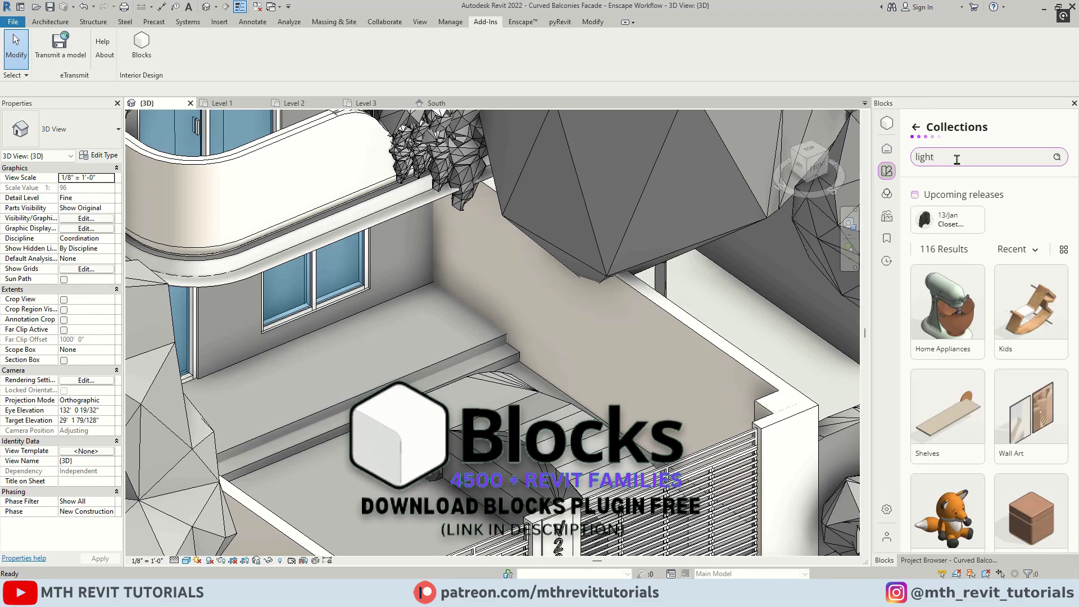
type("t")
key("Return")
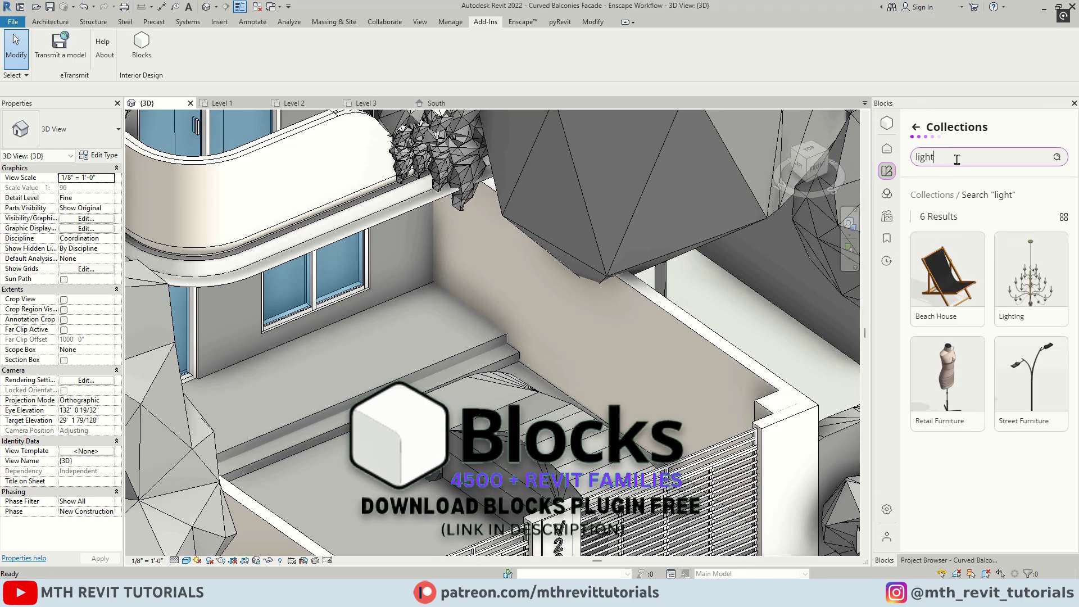
left_click(1031, 299)
scroll(1014, 400, "down", 3)
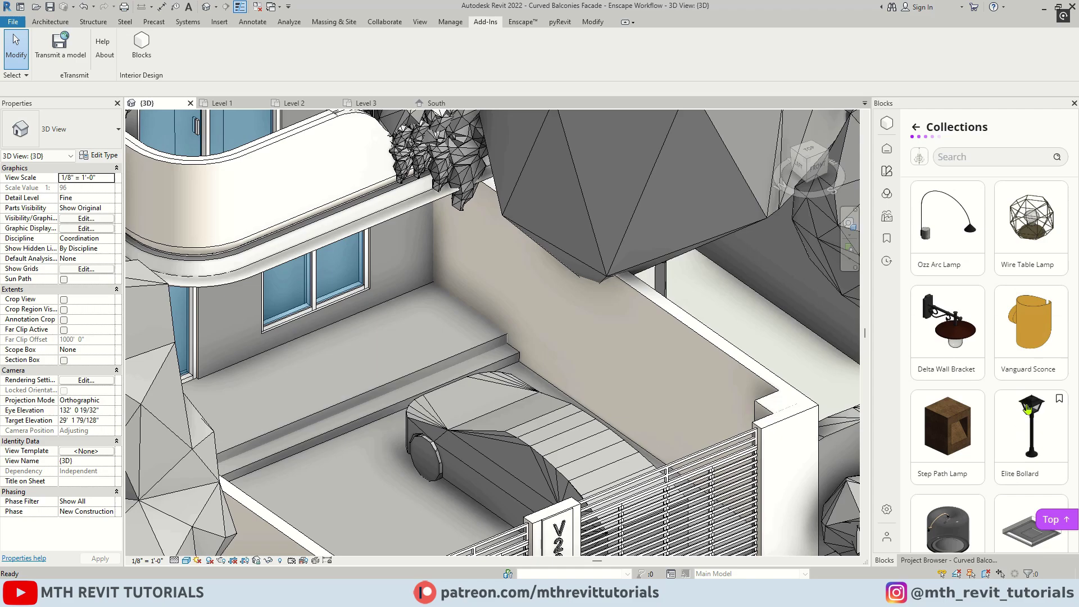
Step: Place the Elite Bollard lamp from the Lighting collection on top of the right gate pillar
left_click(1032, 438)
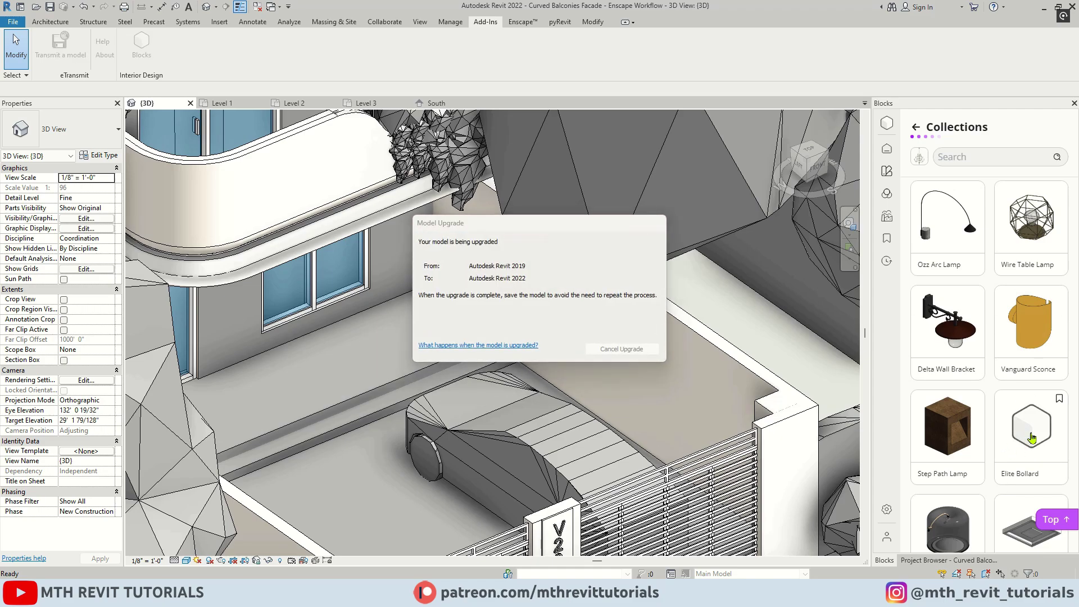
left_click(781, 402)
right_click(770, 305)
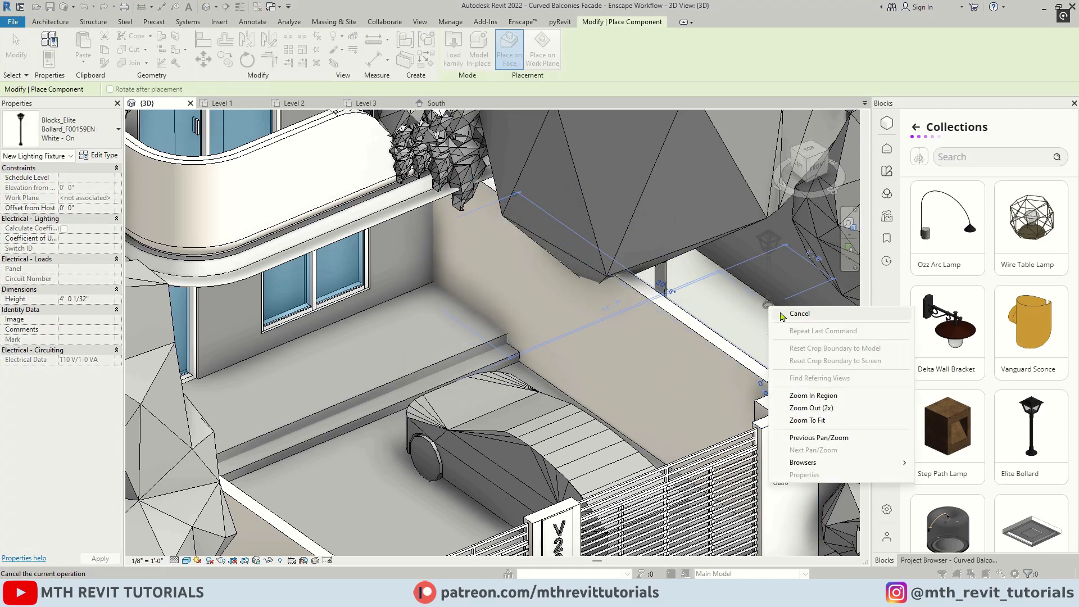
left_click(786, 315)
scroll(781, 358, "up", 2)
Step: Set the height of the bollard lamp on the right gate pillar to 2' 0"
left_click(782, 359)
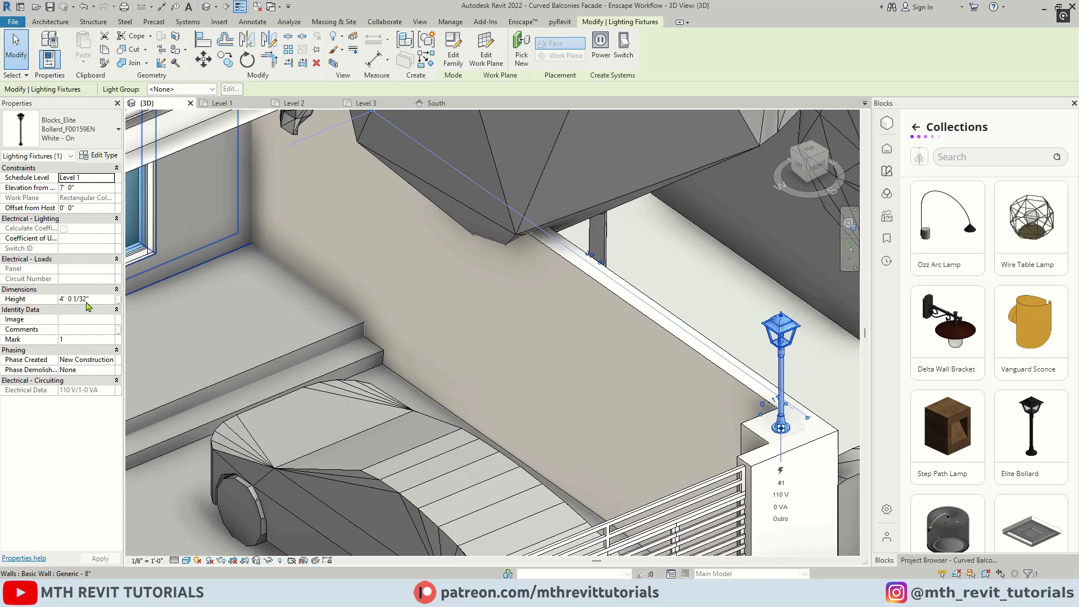
left_click(100, 299)
key("Return")
left_click(822, 378)
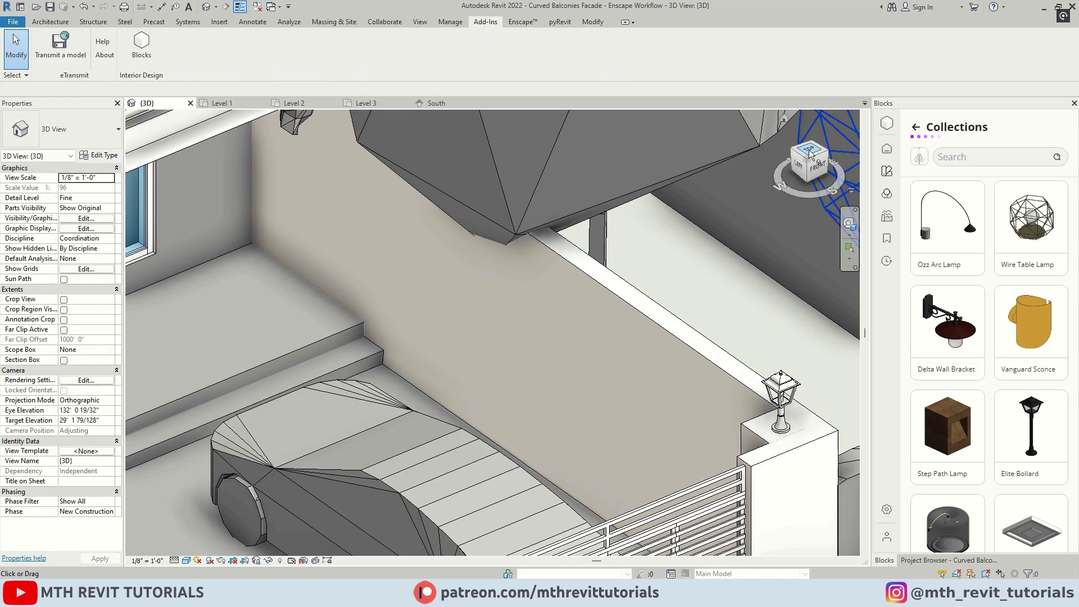
Step: Copy the bollard lamp to the matching corner of the left gate pillar from the top view
left_click(809, 150)
scroll(502, 325, "up", 8)
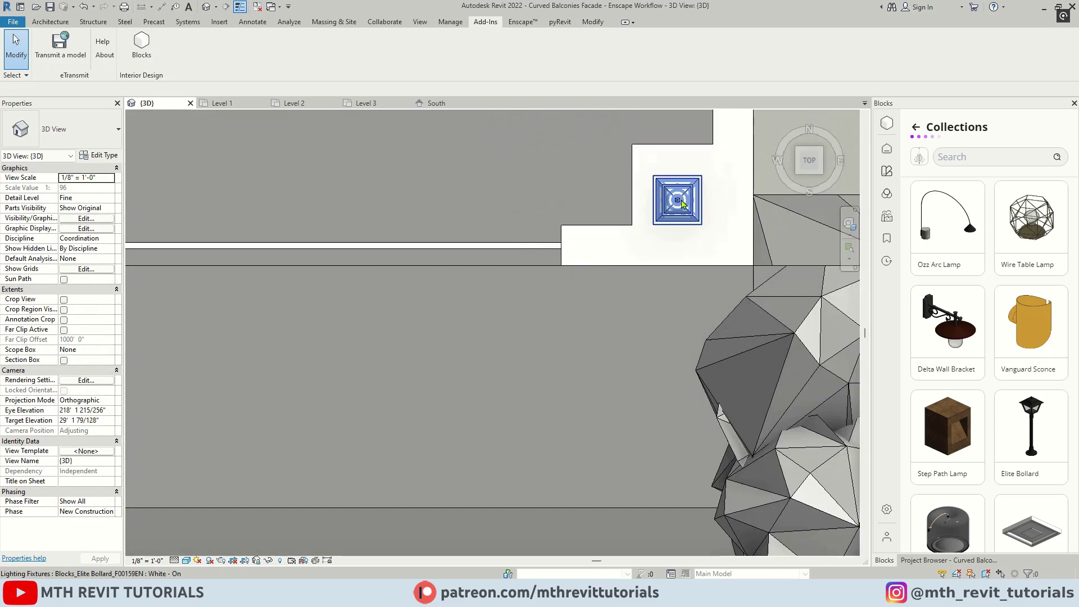
left_click(678, 187)
scroll(697, 286, "down", 6)
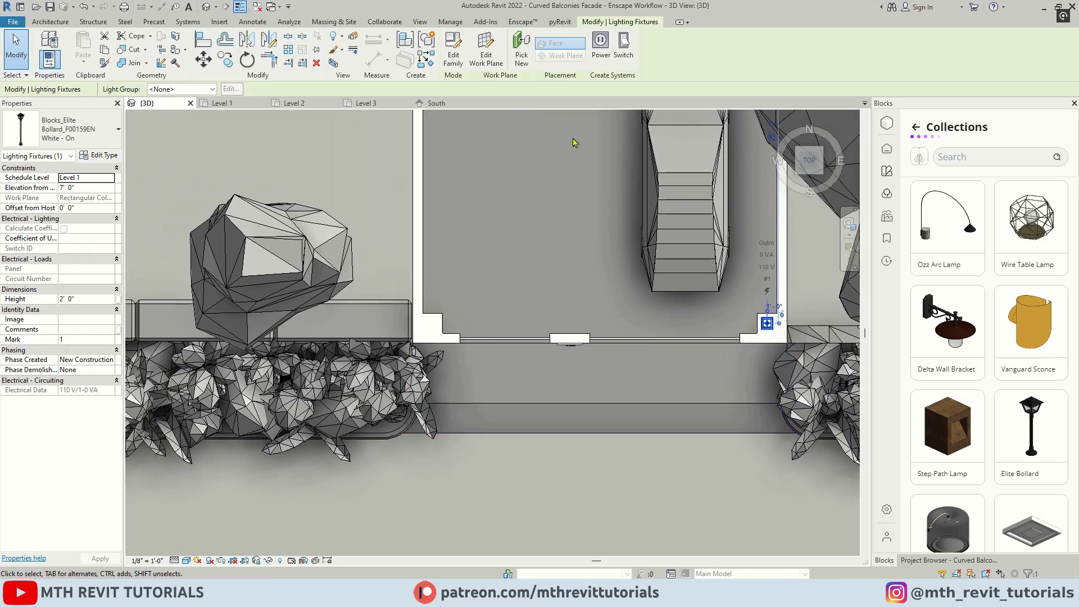
key("c")
key("o")
left_click(758, 313)
left_click(423, 313)
scroll(440, 332, "up", 3)
key("Escape")
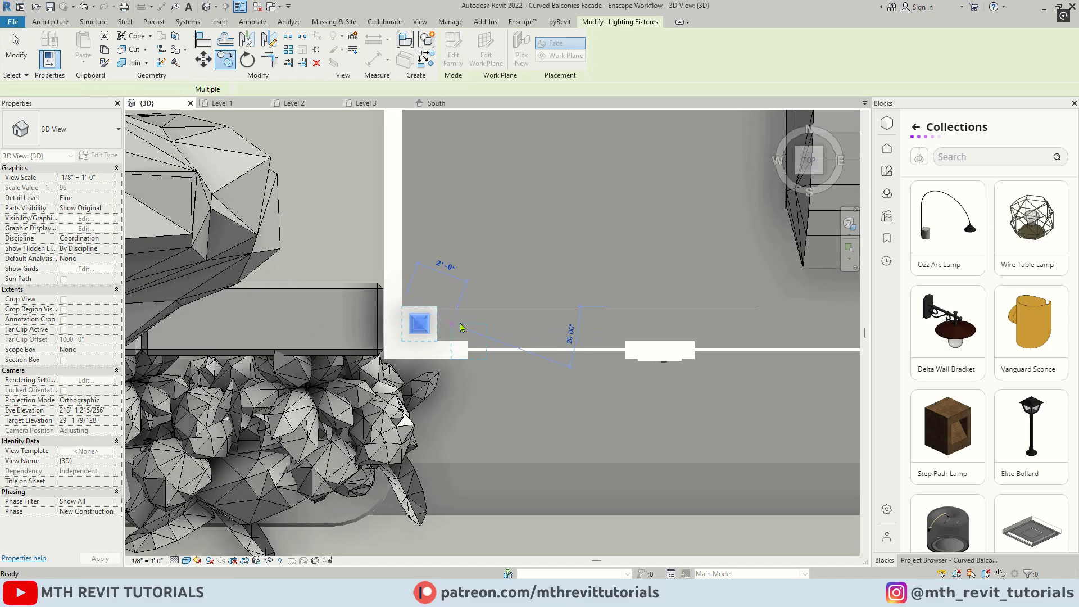
key("Escape")
scroll(257, 145, "down", 2)
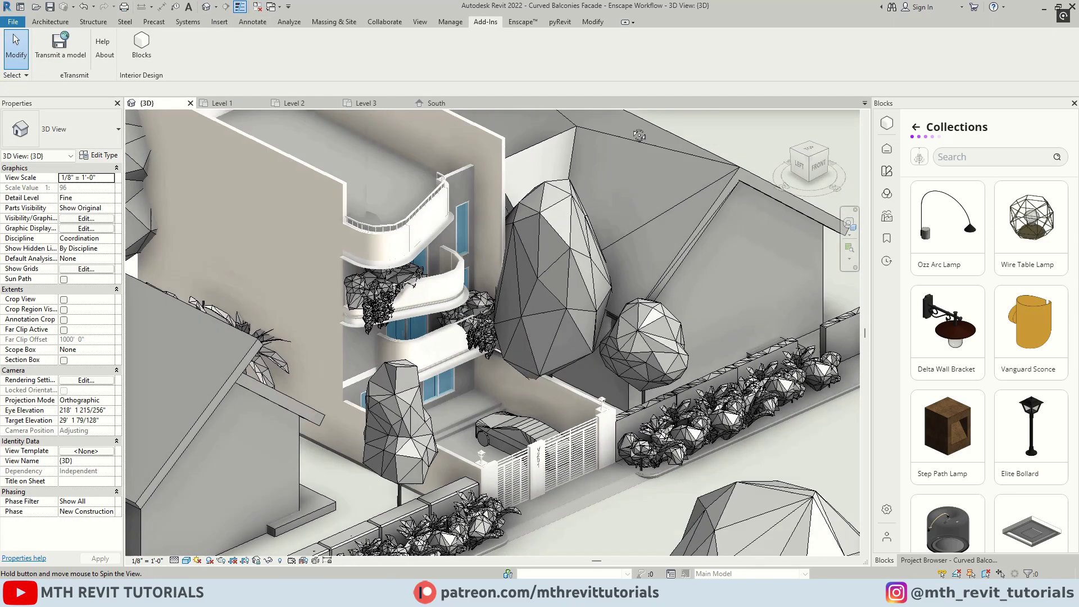
Step: Place three SBARLUSC SW01 Wall Lights across the ground-floor facade: left of the door, between door and window, and right of the window
scroll(494, 393, "up", 4)
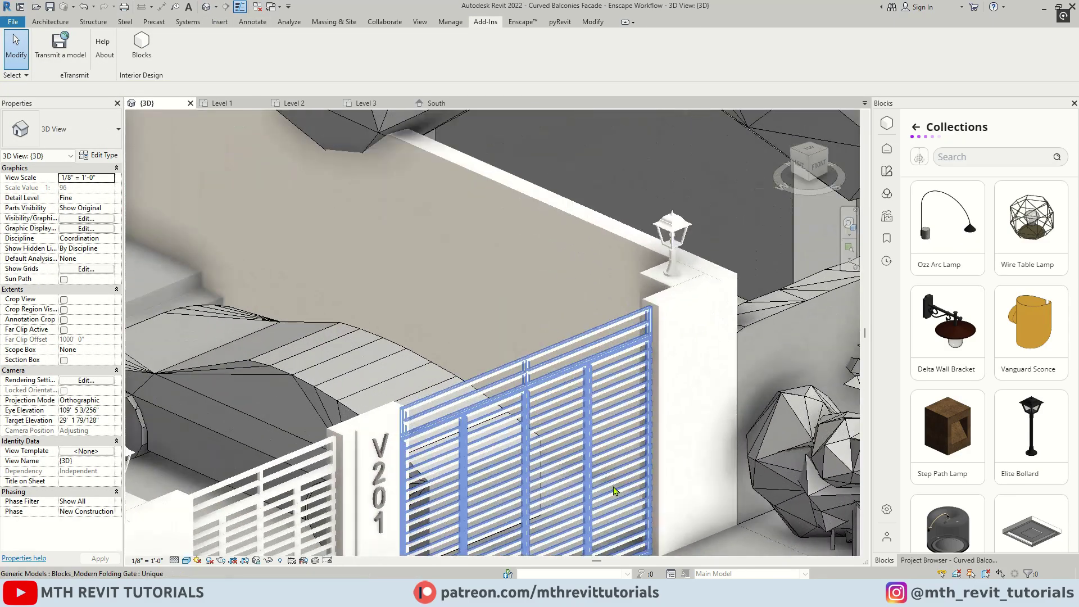
scroll(495, 394, "down", 4)
scroll(999, 439, "down", 5)
scroll(967, 438, "down", 5)
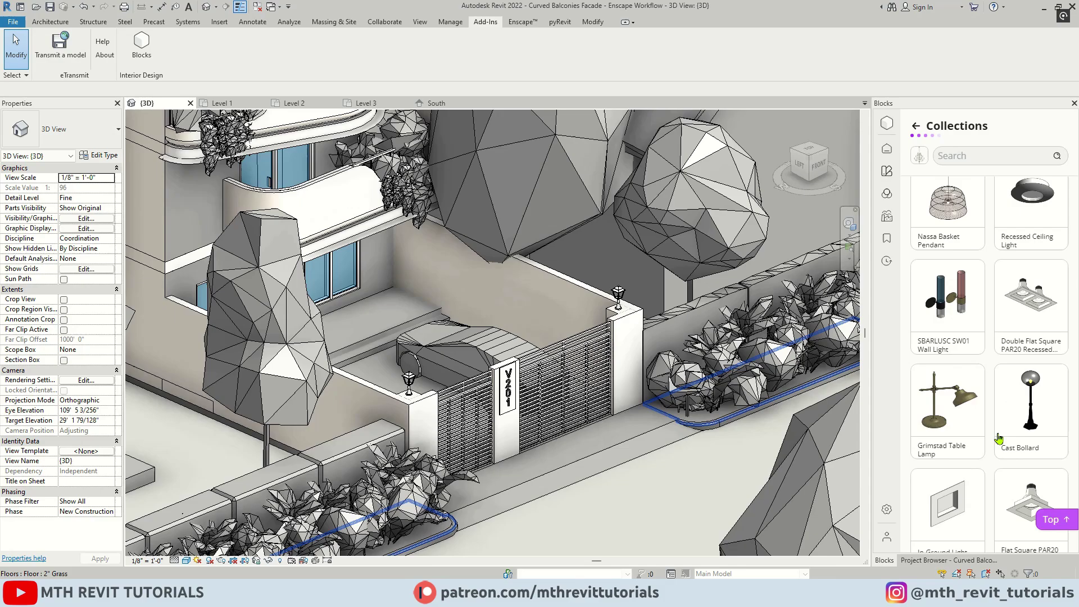
left_click(947, 342)
scroll(418, 274, "up", 2)
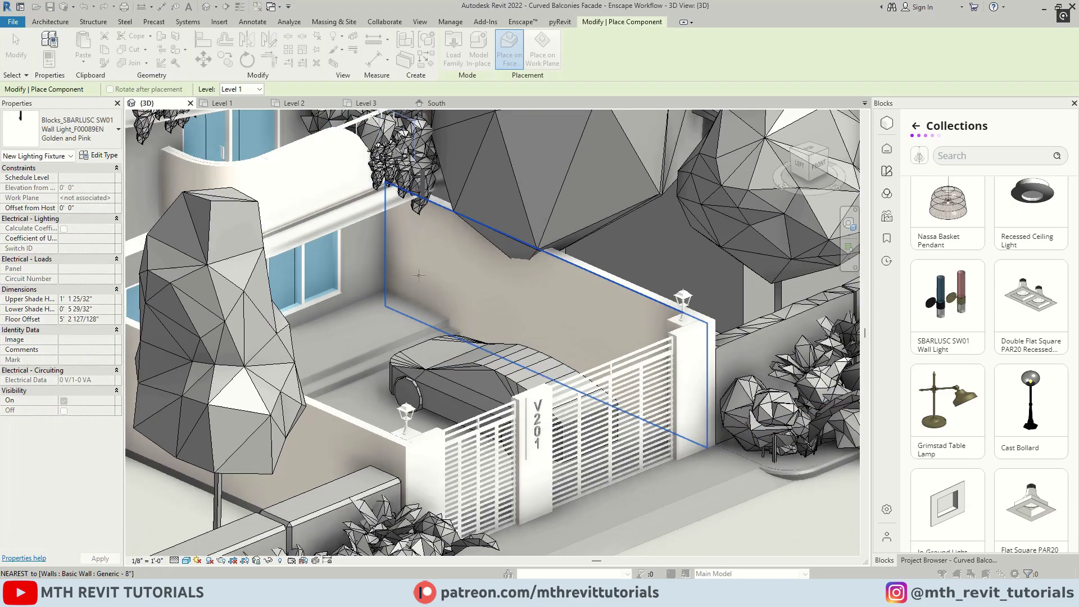
scroll(351, 333, "down", 3)
middle_click_drag(361, 334, 418, 371)
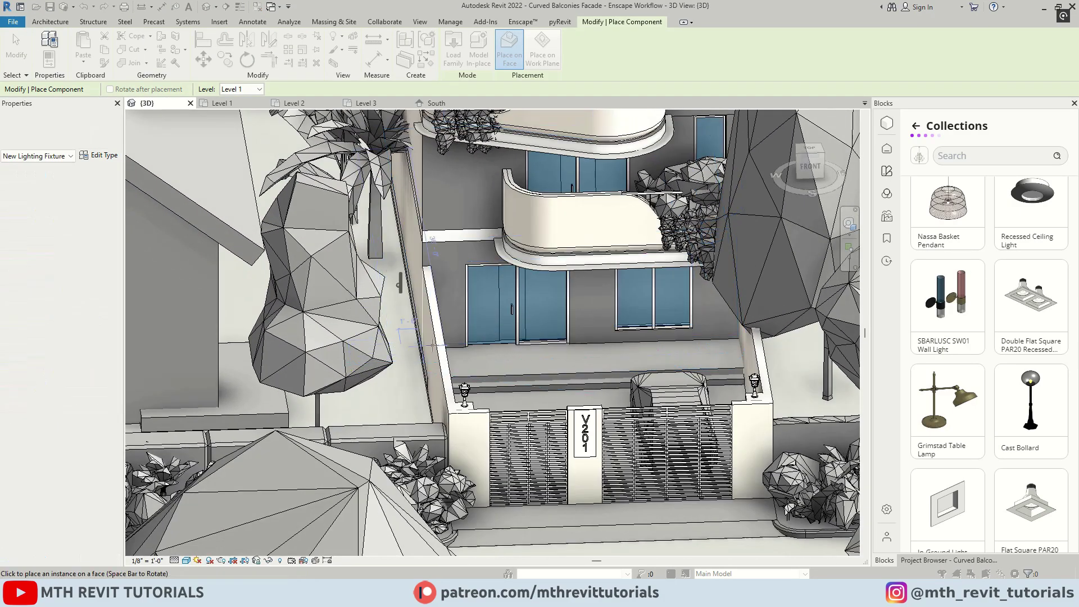
scroll(417, 385, "up", 2)
left_click(426, 275)
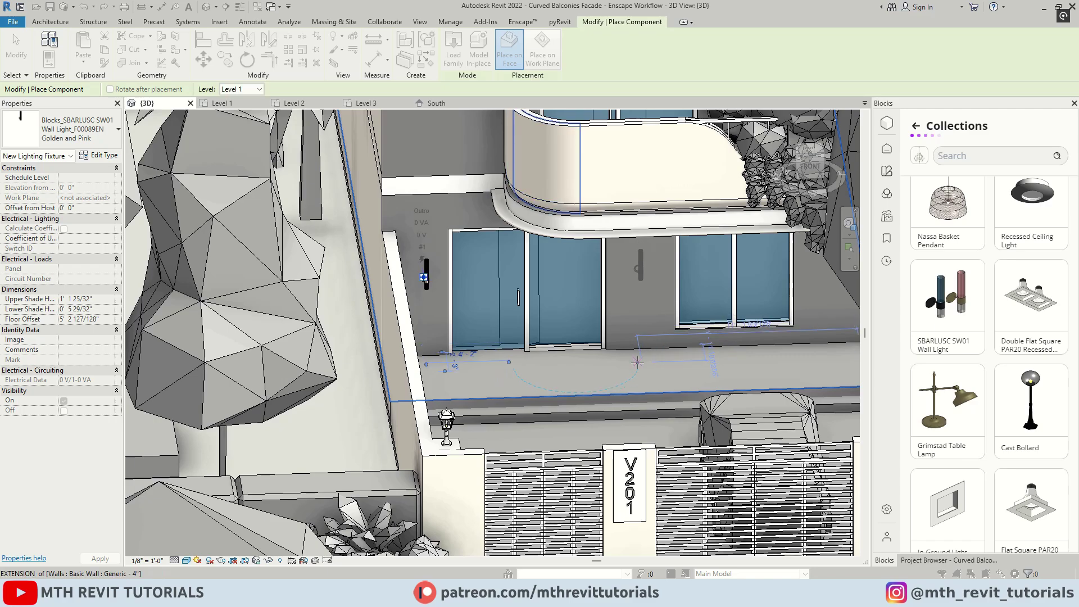
left_click(824, 360)
key("Escape")
Step: Draw a section line across the entrance terrace in the Level 1 floor plan, looking toward the ground-floor facade
left_click(929, 560)
double_click(920, 144)
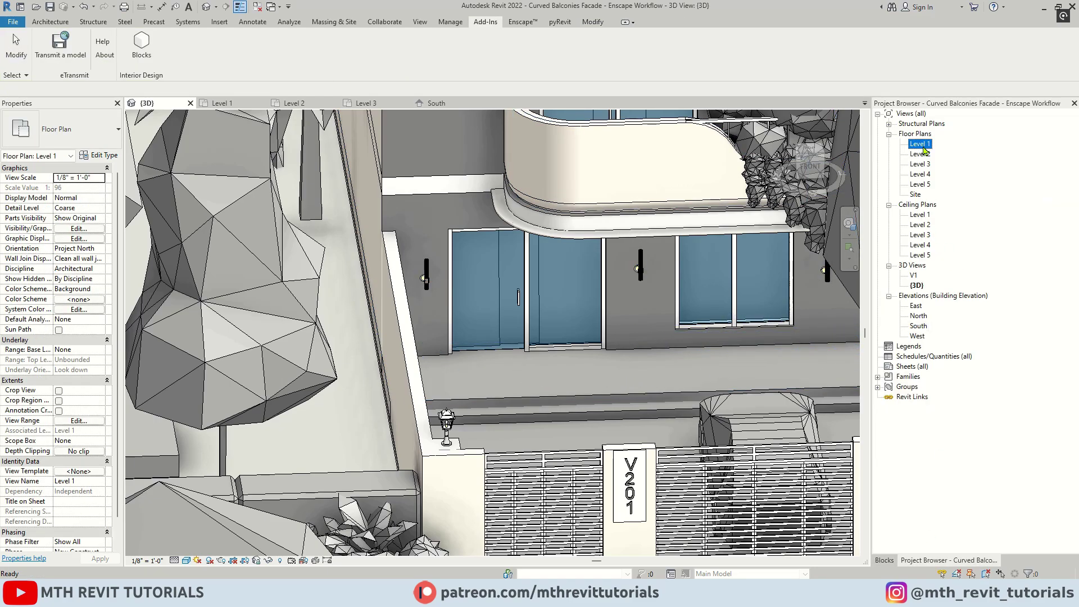
left_click(226, 7)
scroll(412, 333, "down", 1)
left_click(390, 432)
left_click(702, 432)
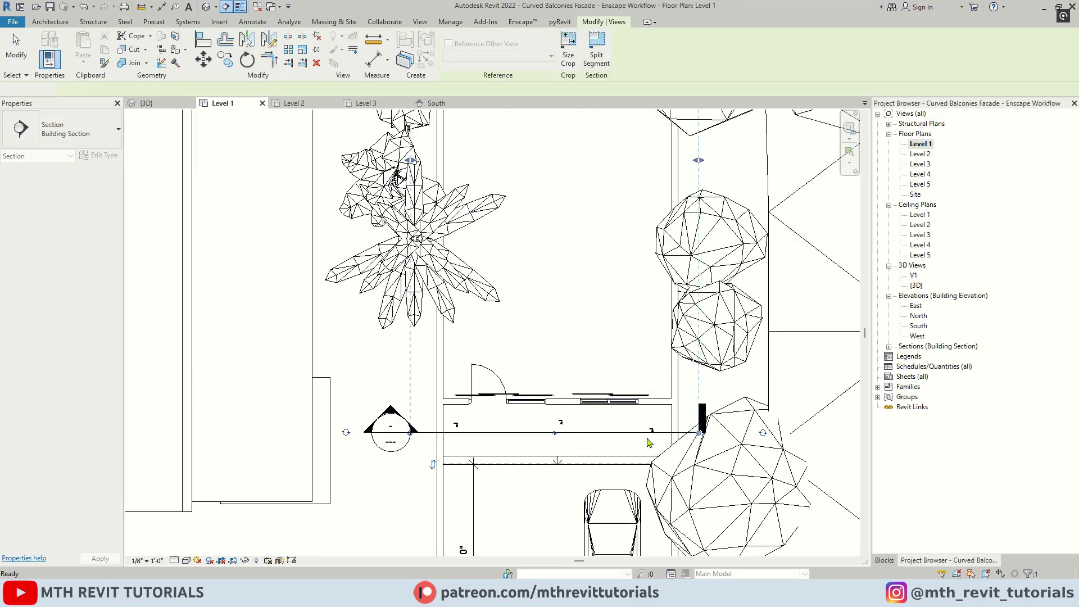
key("Escape")
Step: Move the three wall lights against the outer face of the front wall in the Level 1 plan
scroll(650, 434, "up", 4)
left_click_drag(663, 377, 666, 353)
scroll(666, 358, "up", 4)
left_click(761, 354)
scroll(761, 354, "down", 4)
scroll(405, 413, "up", 2)
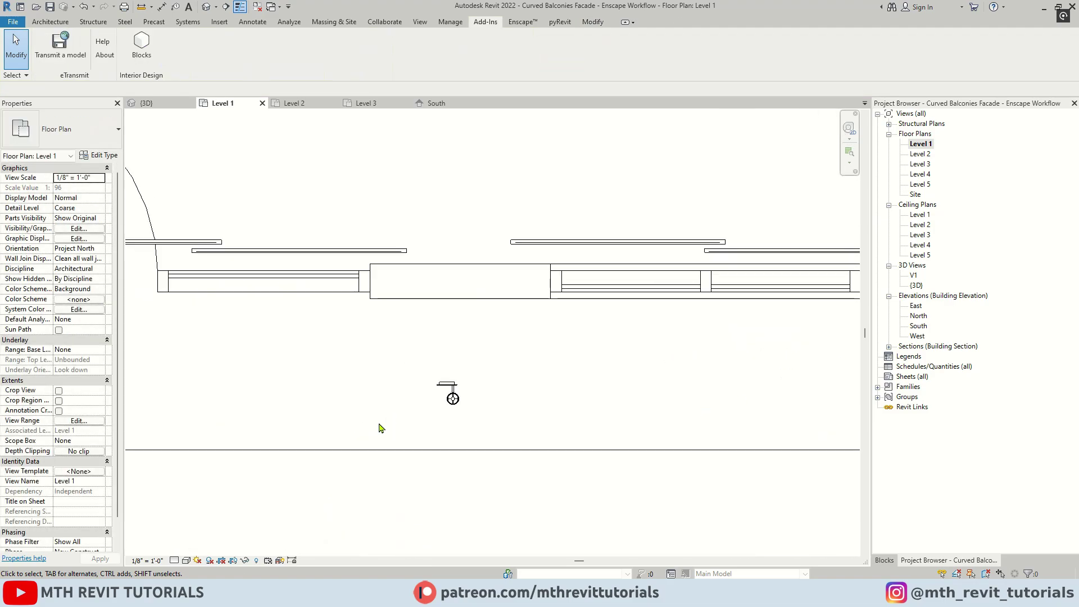
left_click_drag(453, 393, 456, 312)
scroll(621, 409, "down", 4)
scroll(378, 403, "up", 3)
left_click_drag(378, 398, 388, 322)
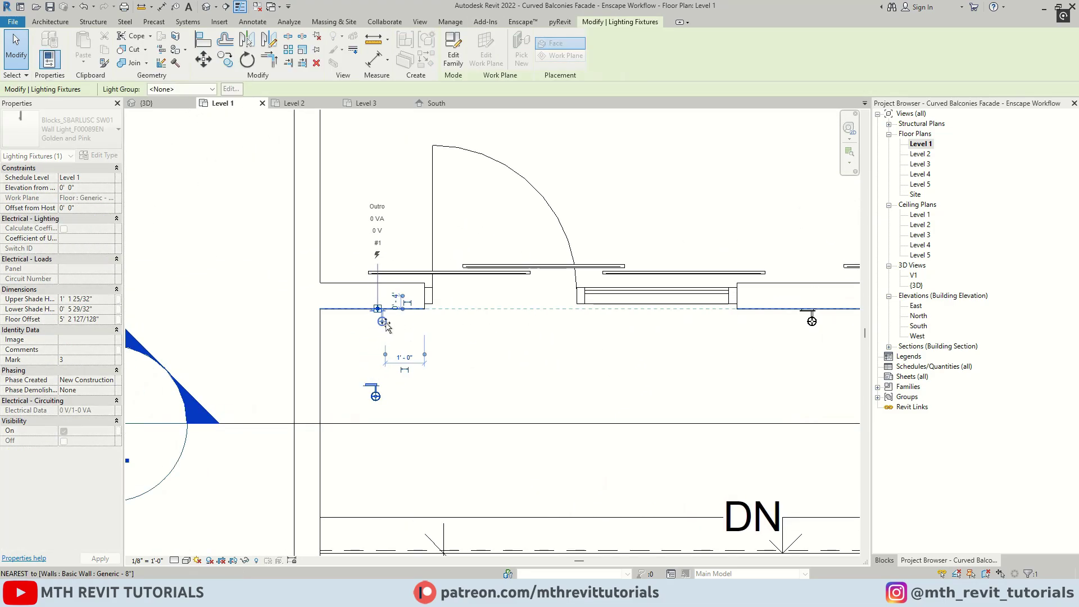
scroll(438, 377, "down", 3)
Step: Dimension the right wall light between the window and the side wall in Section 1, and make the spacing equal
double_click(276, 394)
scroll(351, 410, "up", 4)
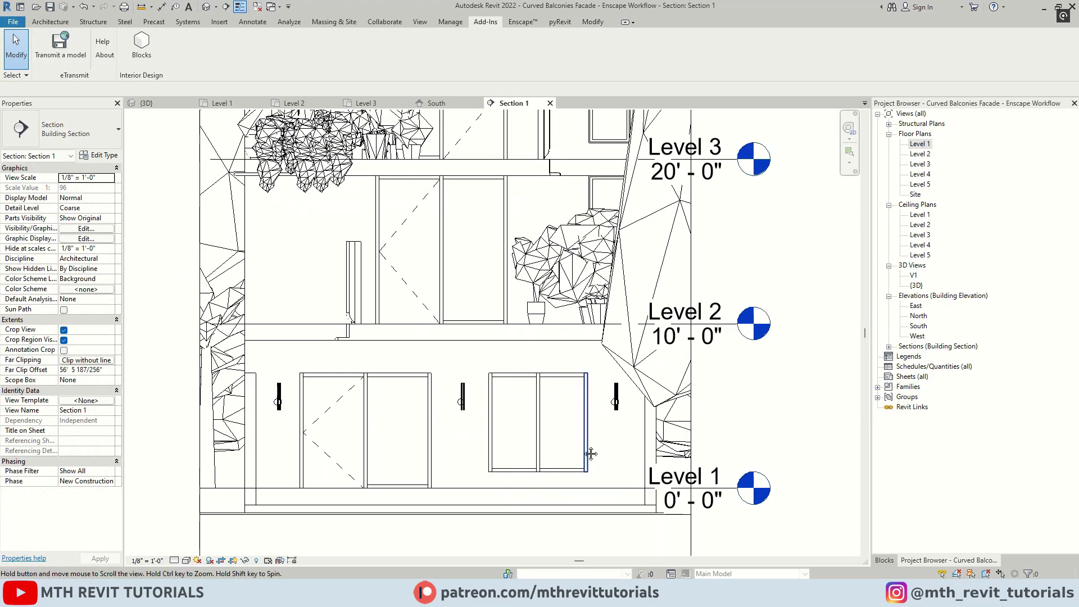
left_click(672, 391)
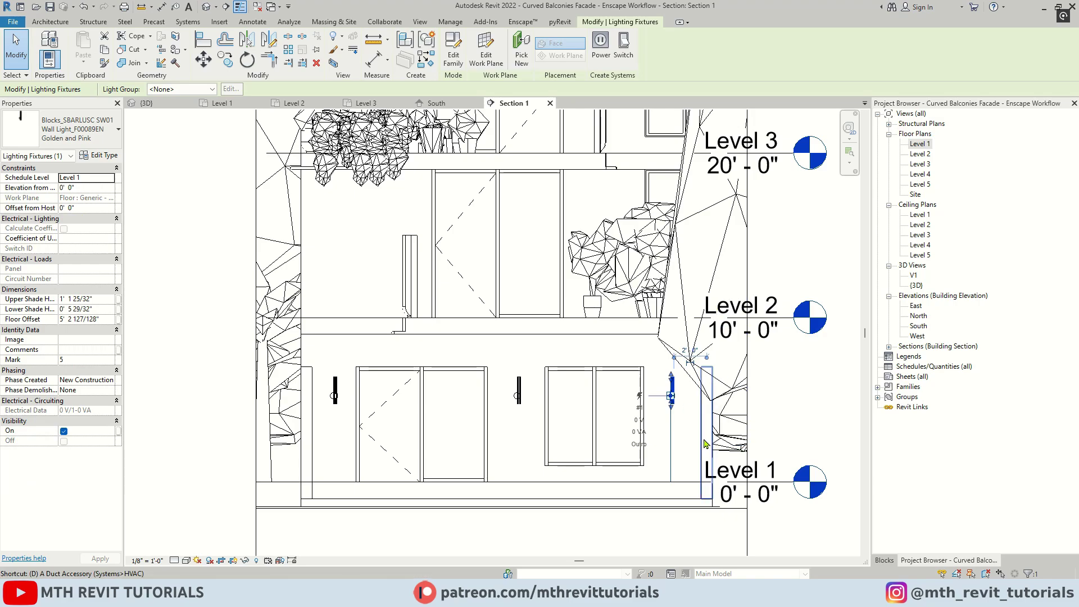
key("d")
key("i")
scroll(707, 420, "up", 2)
scroll(658, 363, "up", 6)
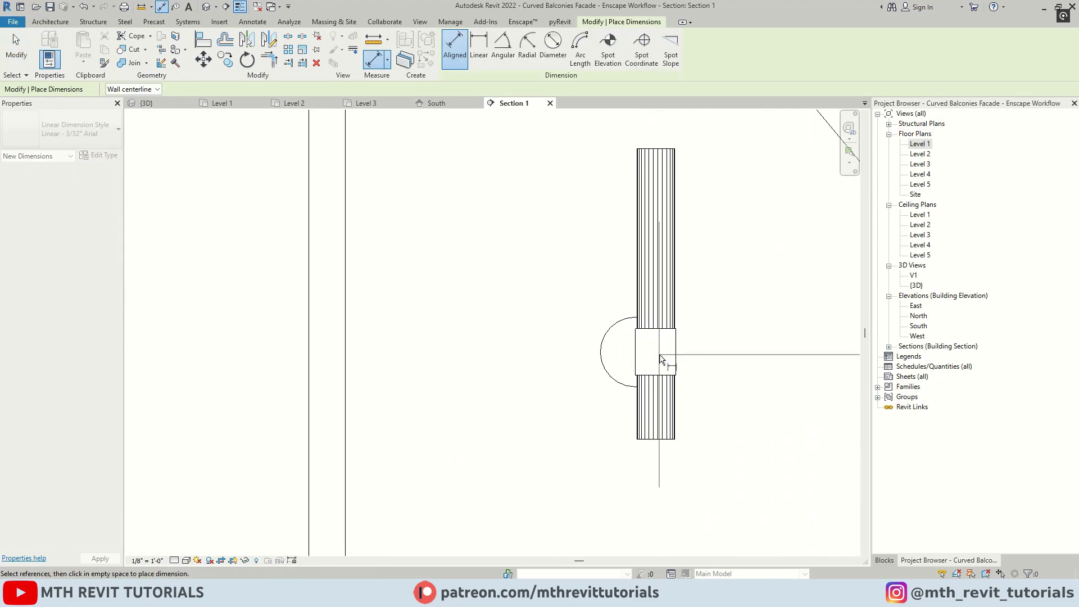
left_click(657, 329)
scroll(655, 351, "down", 3)
left_click(555, 363)
left_click(410, 365)
scroll(605, 380, "down", 2)
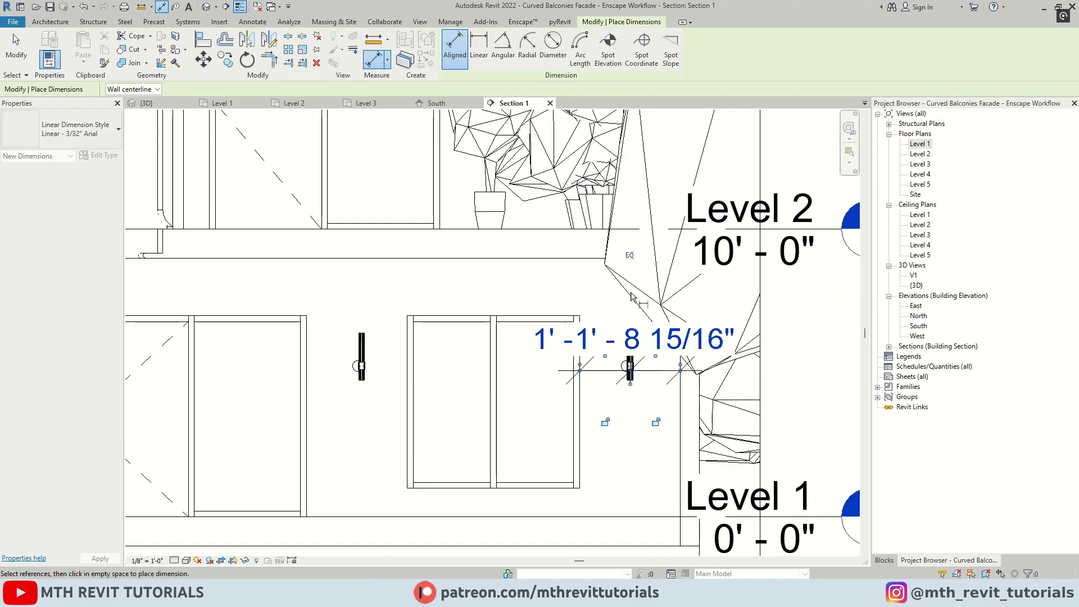
left_click(630, 255)
Step: Dimension the middle wall light between the window and the door frame, and make the spacing equal
middle_click_drag(414, 375, 562, 375)
left_click(556, 373)
scroll(504, 365, "up", 3)
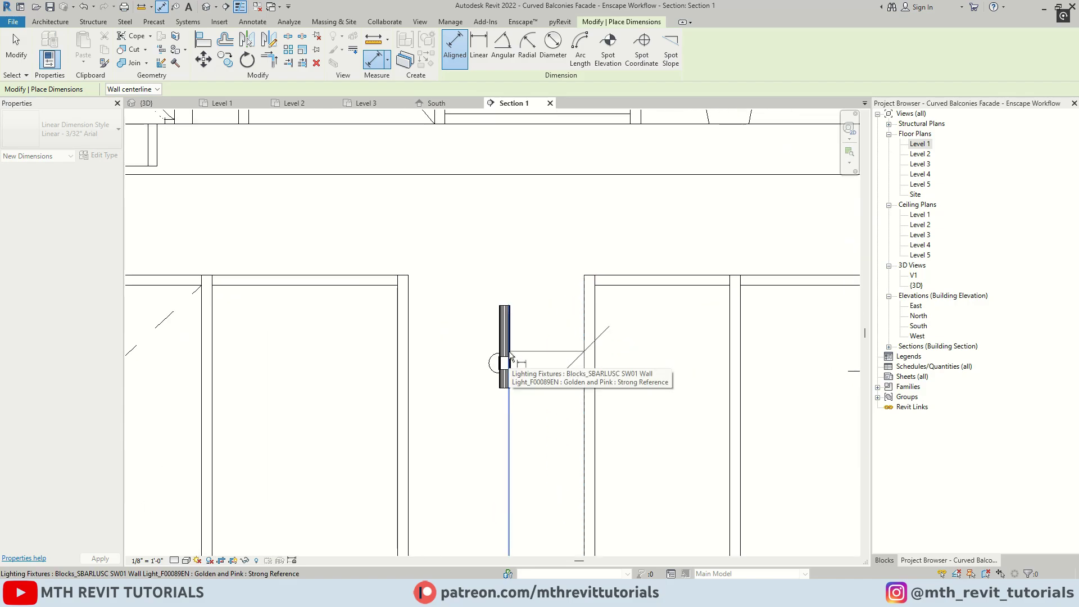
scroll(484, 373, "up", 3)
left_click(523, 347)
scroll(523, 344, "down", 2)
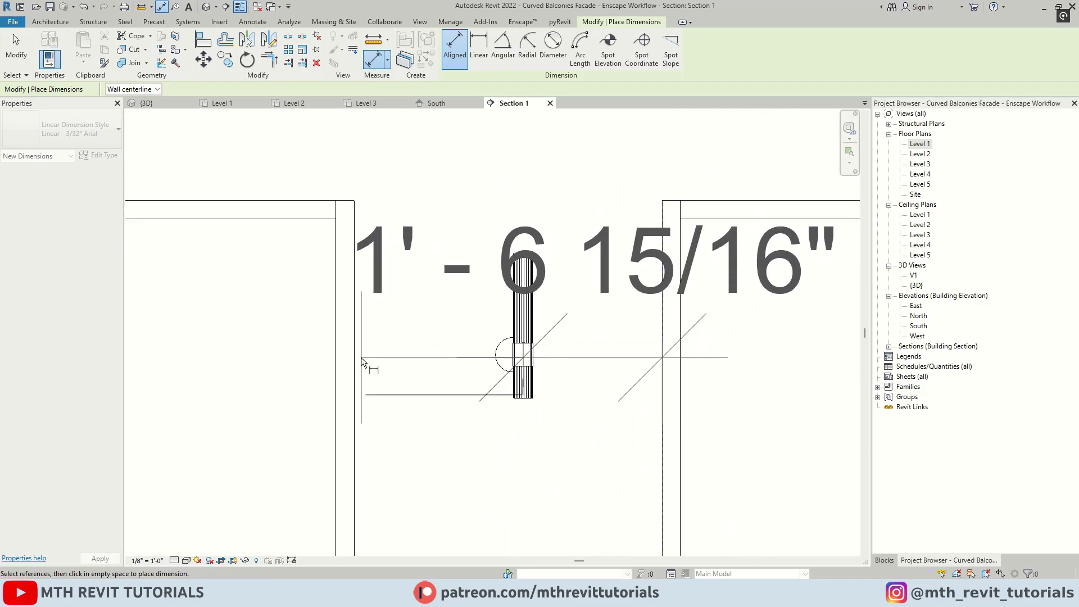
left_click(361, 361)
scroll(389, 362, "down", 3)
left_click(294, 401)
left_click(444, 247)
Step: Dimension the left wall light between the door frame and the left side wall, and make the spacing equal
scroll(444, 294, "down", 3)
middle_click_drag(427, 343, 694, 347)
scroll(530, 318, "up", 4)
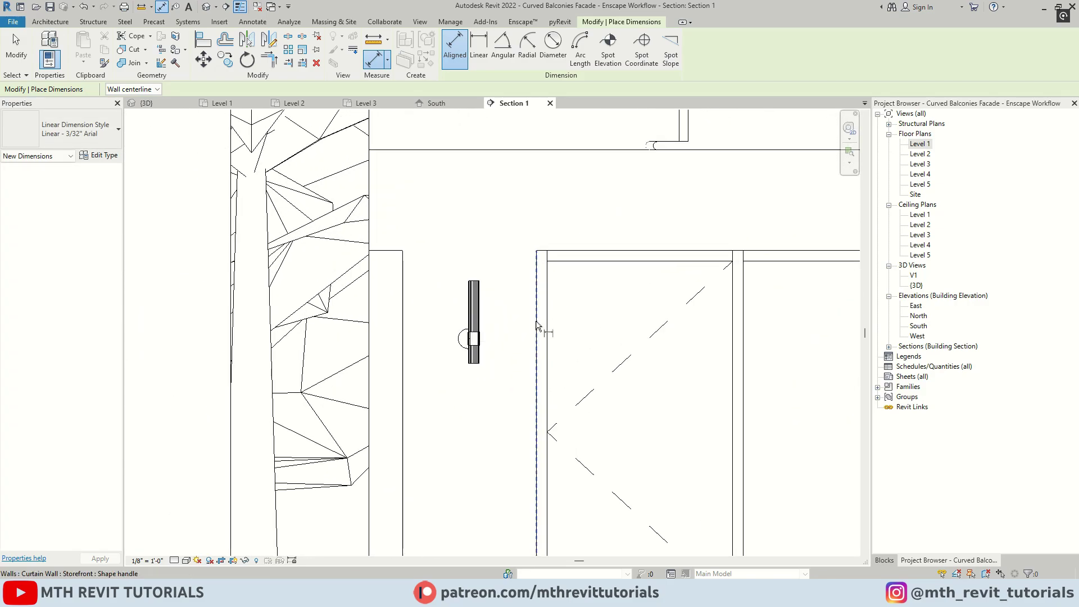
left_click(538, 331)
left_click(474, 339)
scroll(416, 355, "down", 3)
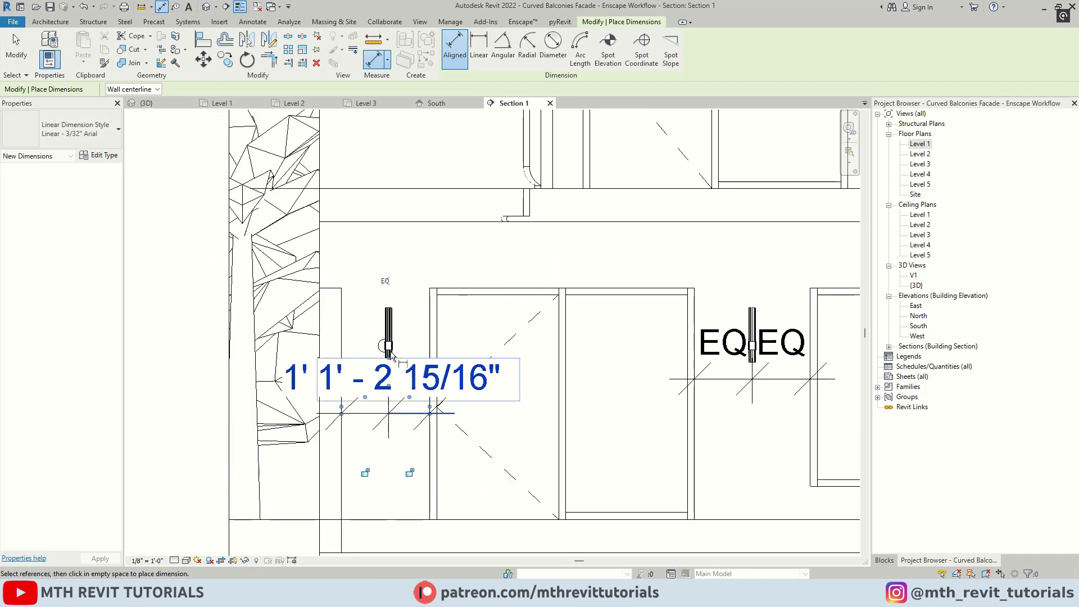
key("Escape")
Step: Delete the three equal-spacing dimensions around the wall lights in Section 1
left_click(416, 378)
scroll(458, 358, "down", 2)
key("Delete")
key("Return")
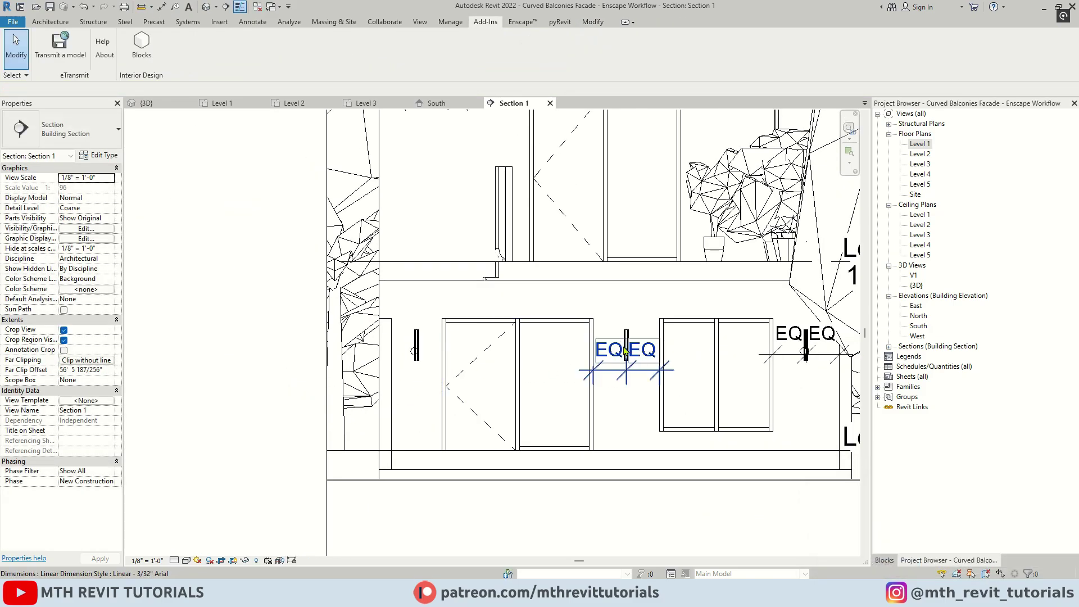
left_click(638, 368)
key("Delete")
key("Escape")
key("Delete")
key("Return")
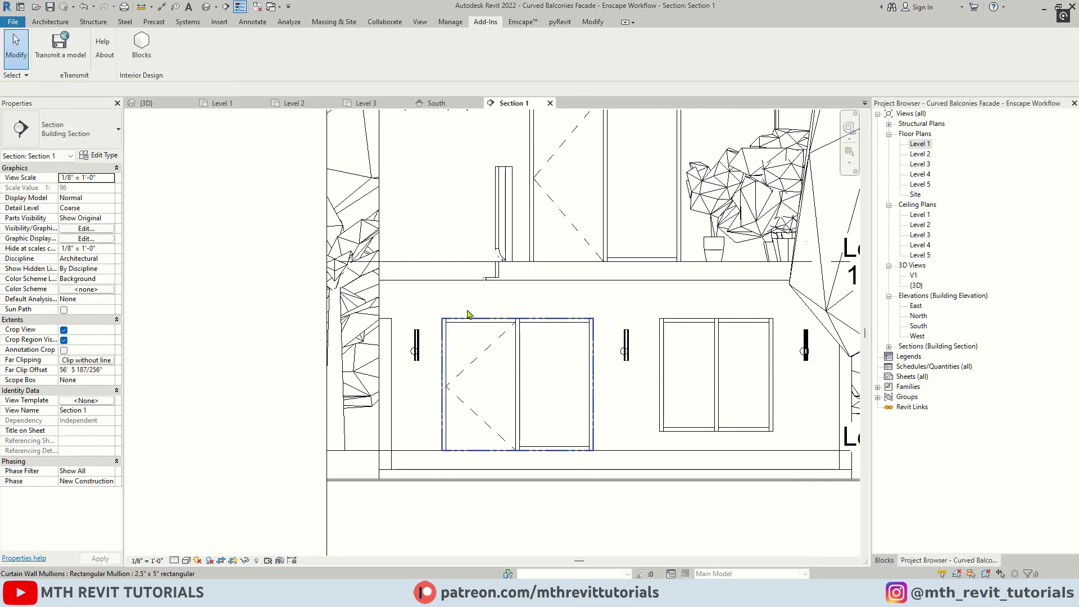
Step: Resume Enscape live updates and move in close to the ground floor facade in the Enscape rendering
left_click(518, 22)
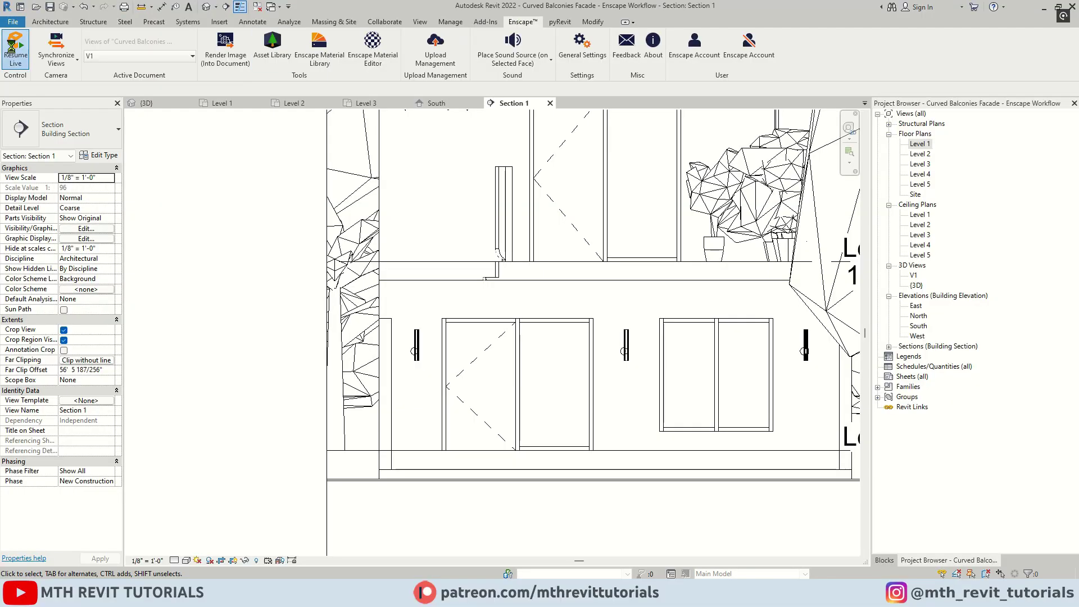
mouse_move(578, 593)
left_click(578, 534)
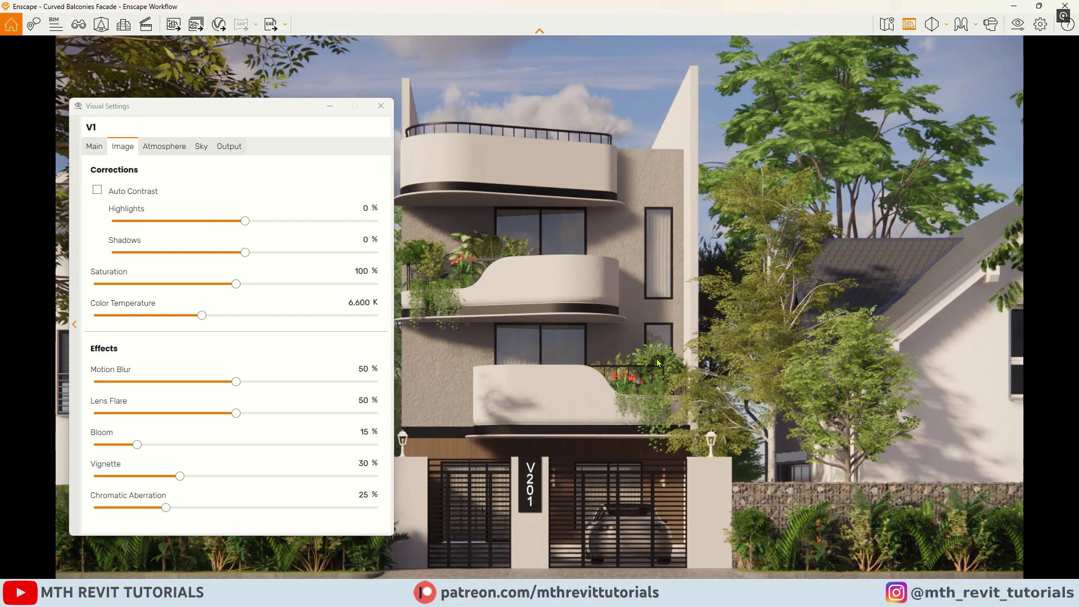
left_click(328, 107)
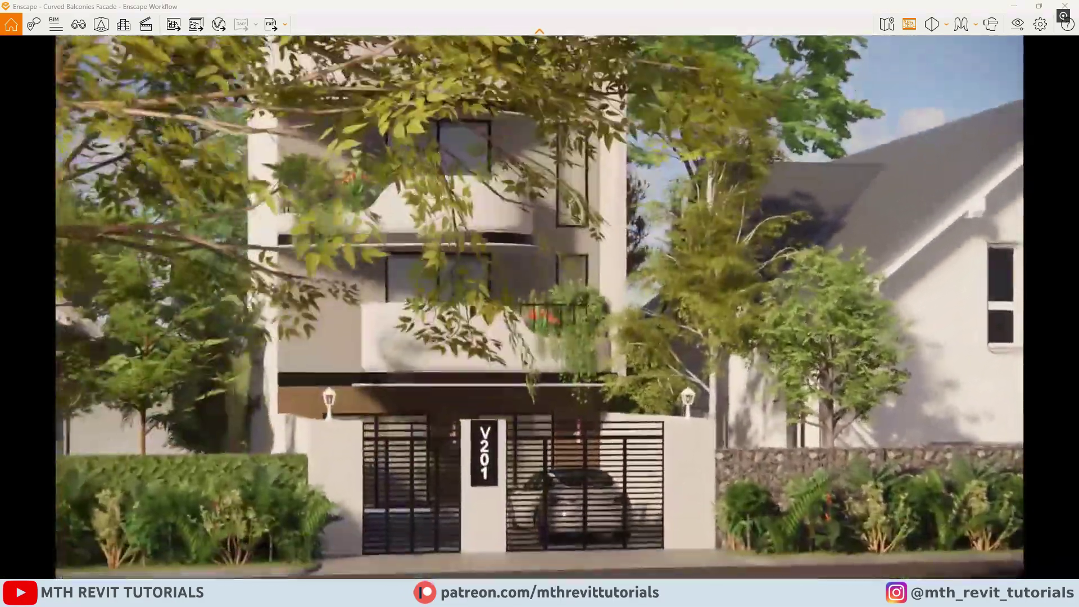
key("w")
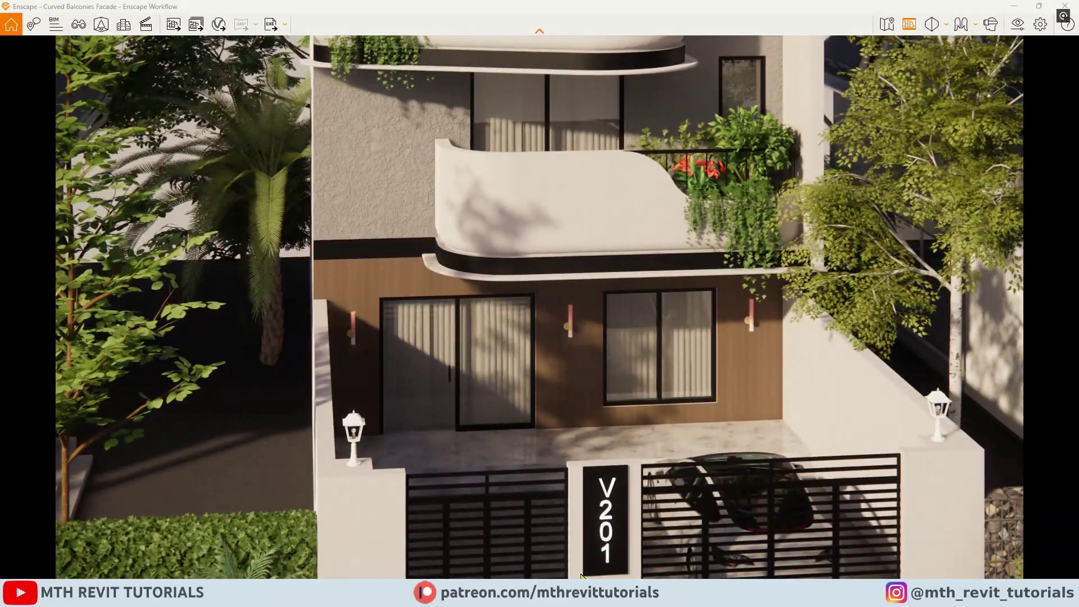
Step: In Revit's 3D view, change the left gate pillar lamp to the Black - On type
left_click(575, 592)
left_click(480, 548)
scroll(477, 384, "down", 3)
left_click(206, 6)
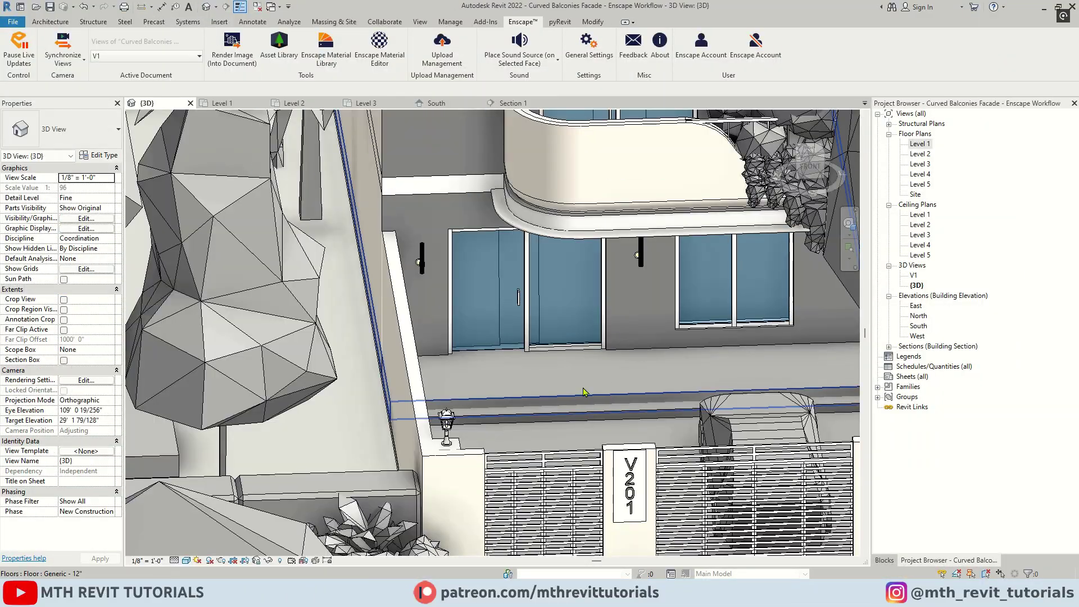
scroll(394, 438, "up", 3)
left_click(509, 408)
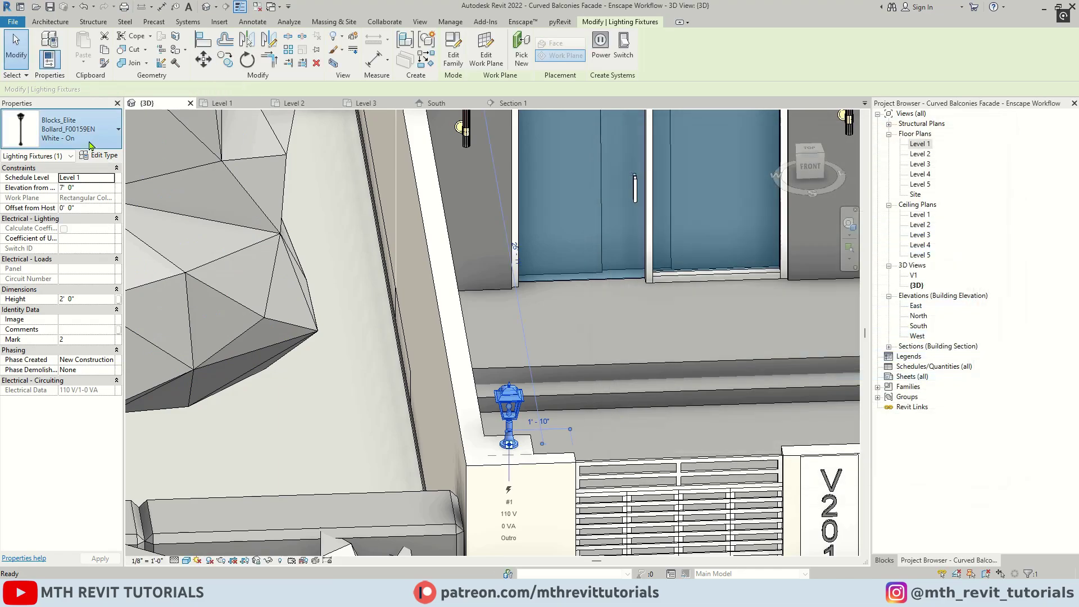
left_click(90, 145)
left_click(58, 209)
Step: Change the right gate pillar lamp to the Black - On type
scroll(720, 431, "down", 2)
middle_click_drag(720, 431, 428, 417)
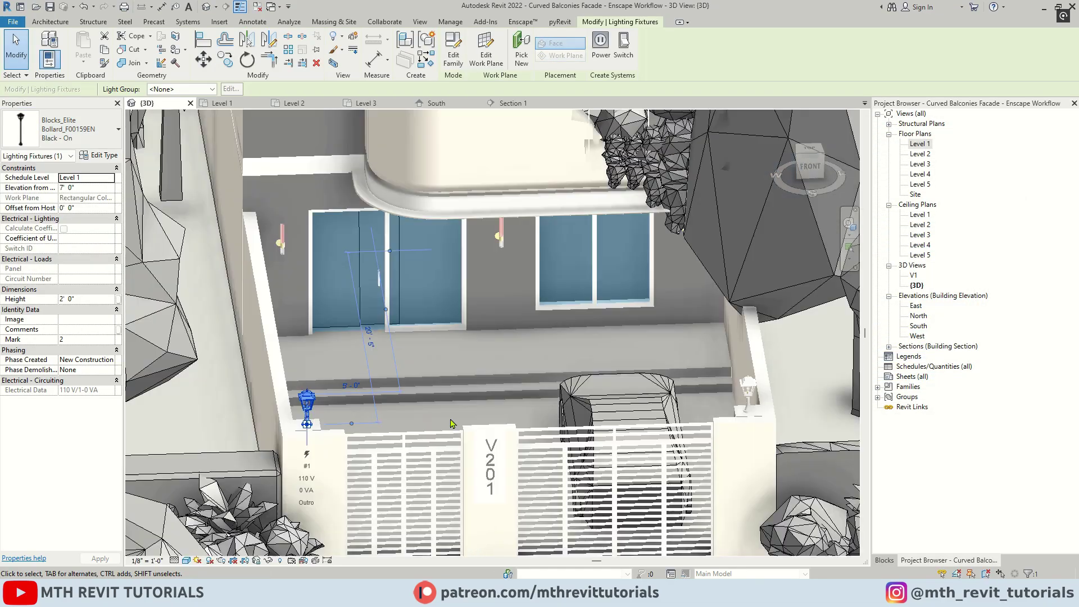
left_click(747, 394)
left_click(42, 138)
left_click(37, 171)
Step: Change the three facade wall lights to the Black and Blue type
left_click(282, 239)
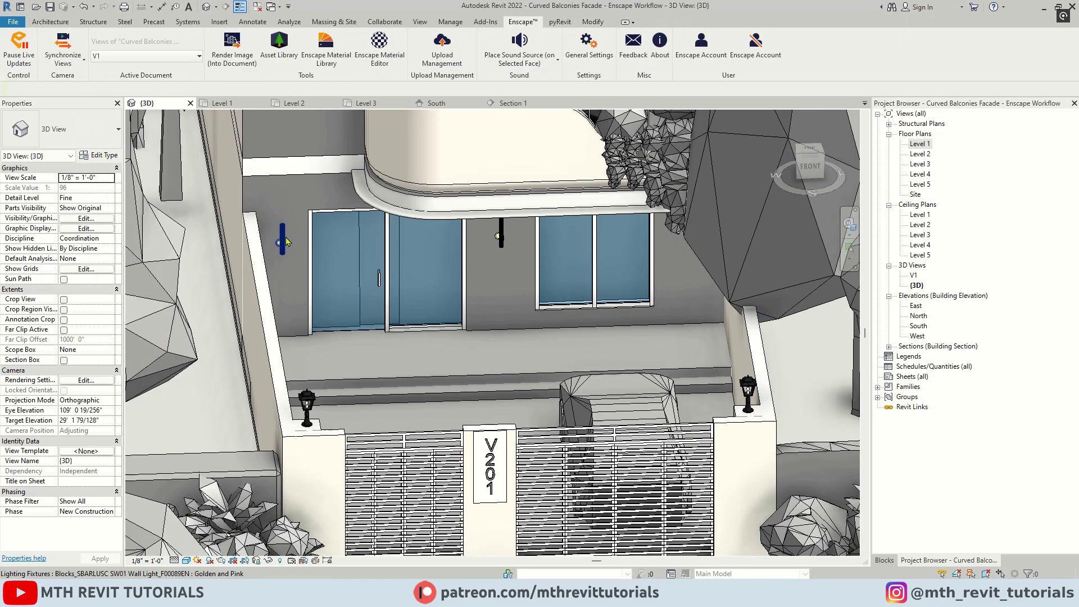
left_click(501, 236, "ctrl")
middle_click_drag(648, 315, 626, 325, "shift")
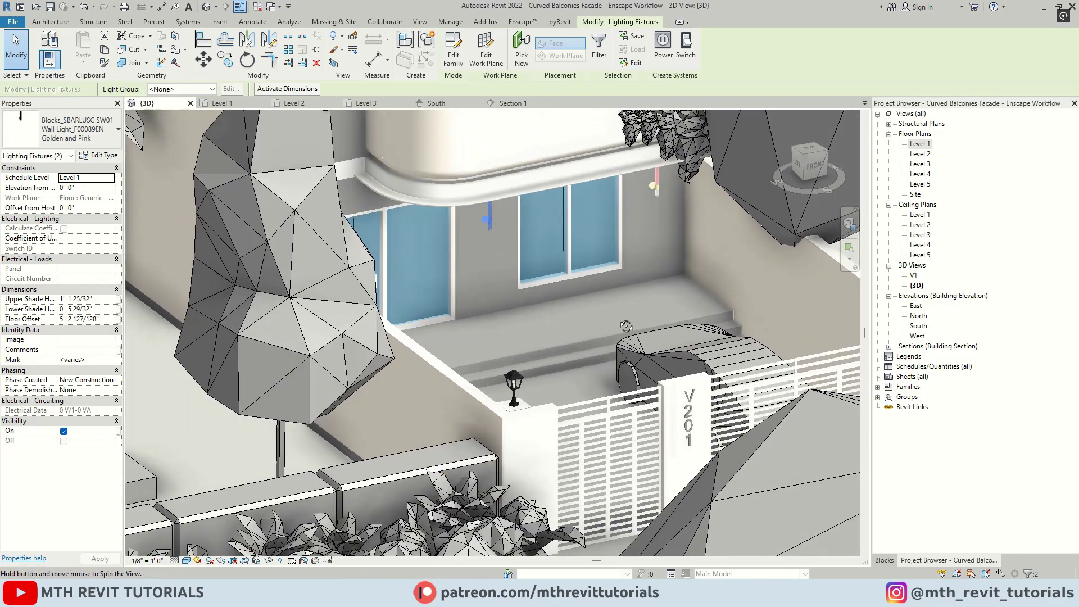
left_click(655, 183, "ctrl")
left_click(79, 130)
scroll(95, 177, "up", 1)
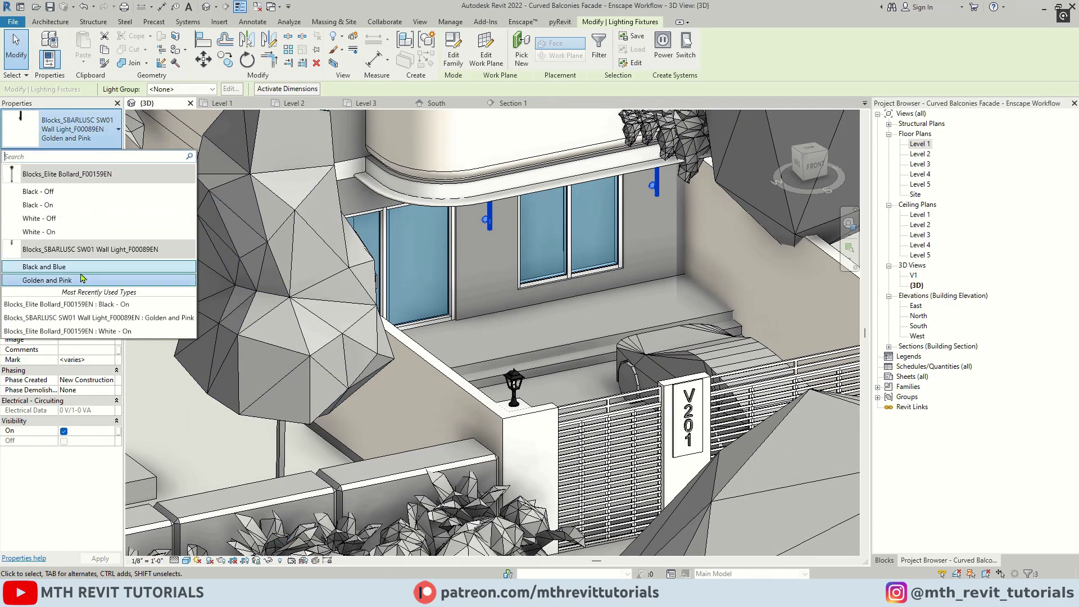
left_click(73, 270)
key("Escape")
Step: Switch to Enscape and examine the recoloured lamps and wall lights up close and from the street
mouse_move(579, 593)
left_click(571, 538)
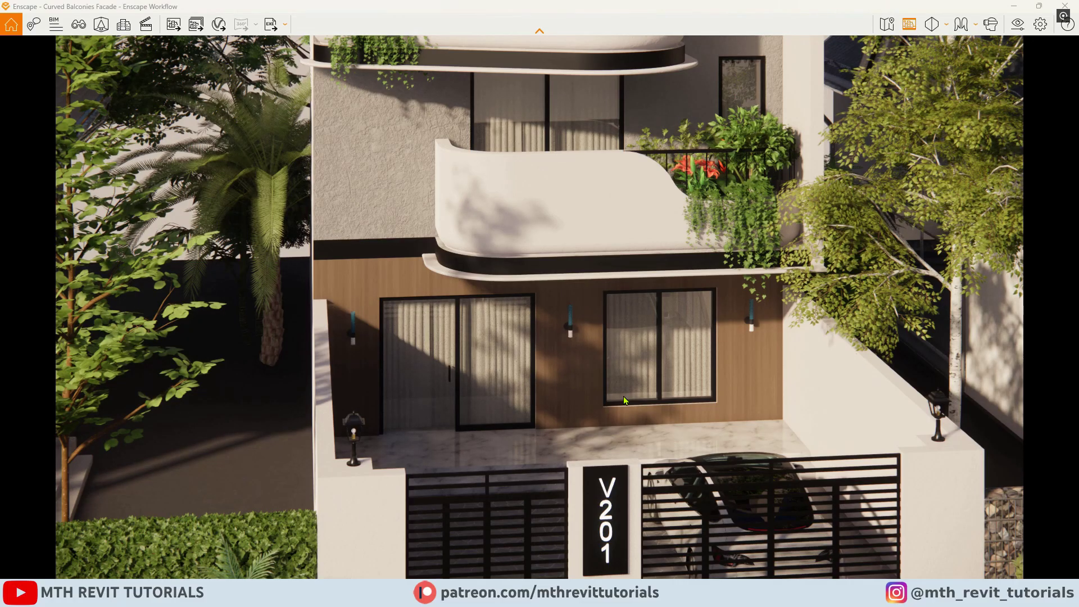
right_click_drag(624, 399, 565, 330)
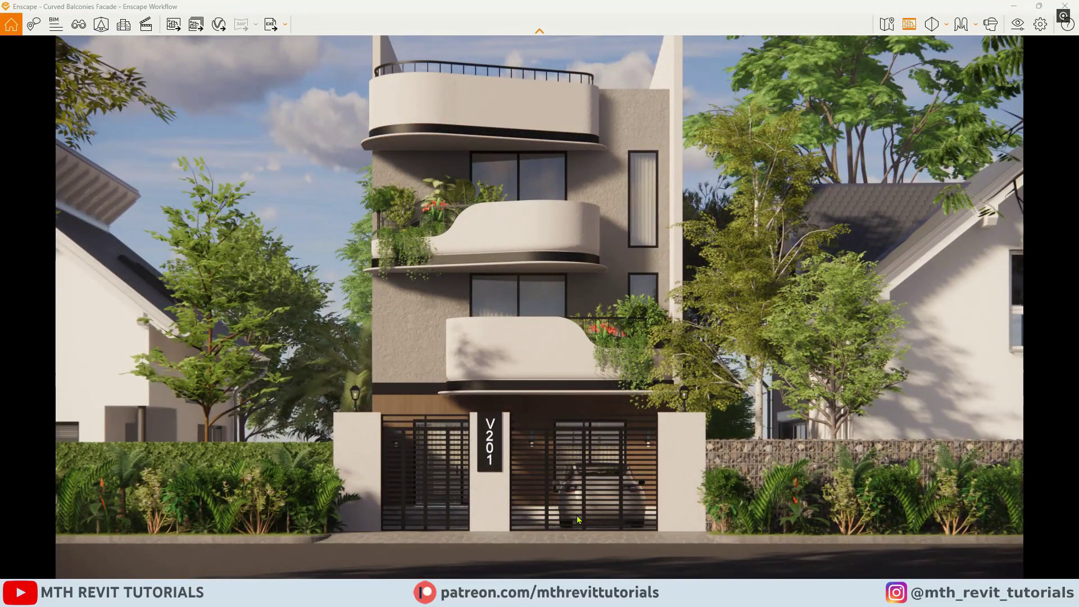
Step: Return to Revit and resume the Enscape live updates
left_click(1039, 6)
left_click(1014, 6)
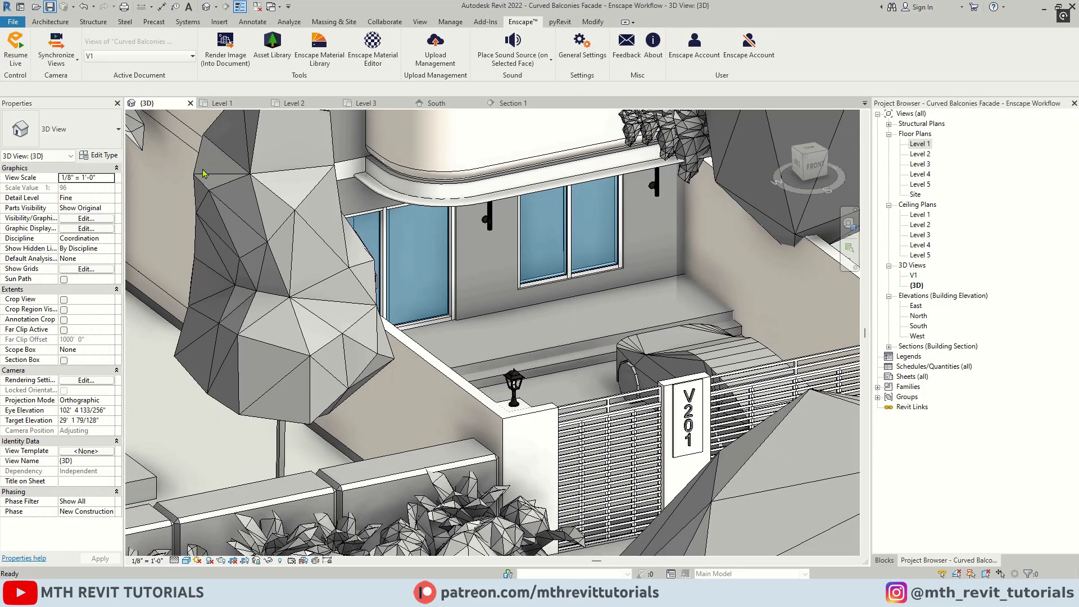
scroll(255, 145, "up", 1)
middle_click_drag(256, 145, 149, 205)
left_click(23, 56)
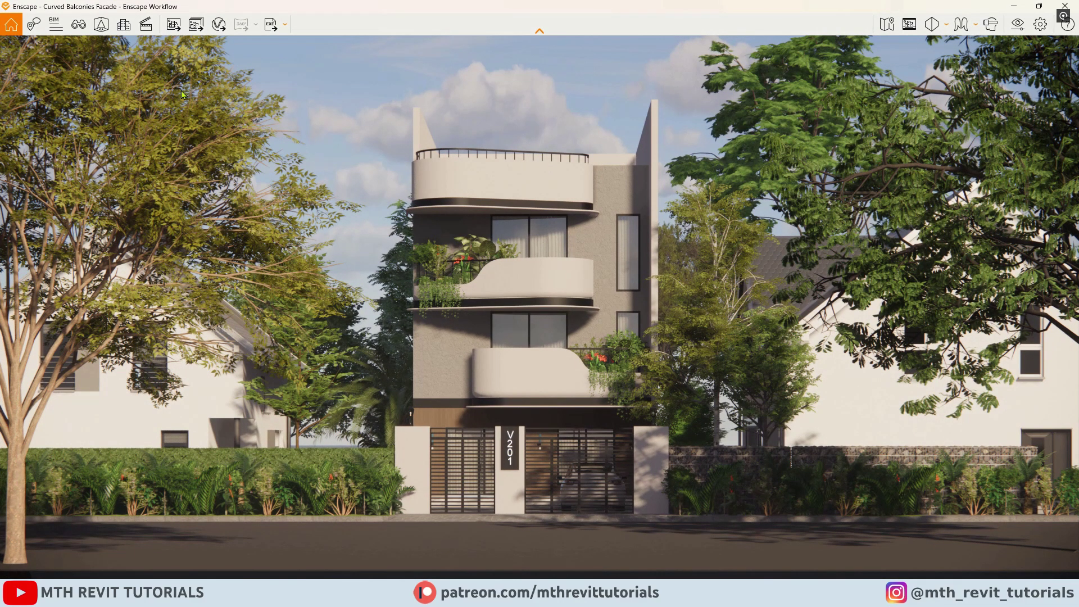
Step: Open the saved view V1 for editing in Enscape and link it to the V1 visual preset
left_click(80, 25)
left_click(159, 190)
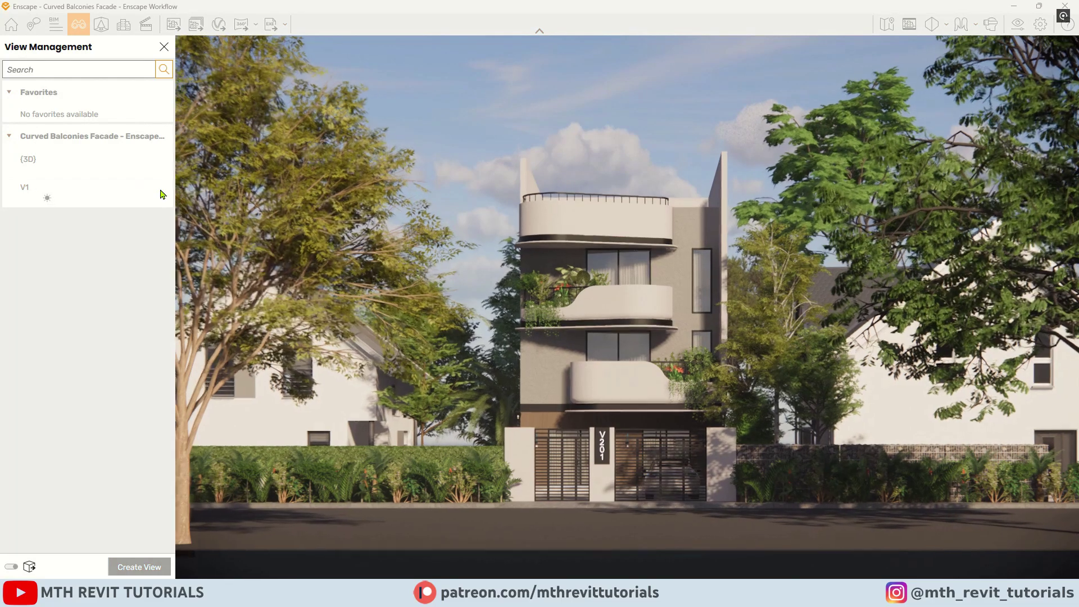
left_click(161, 194)
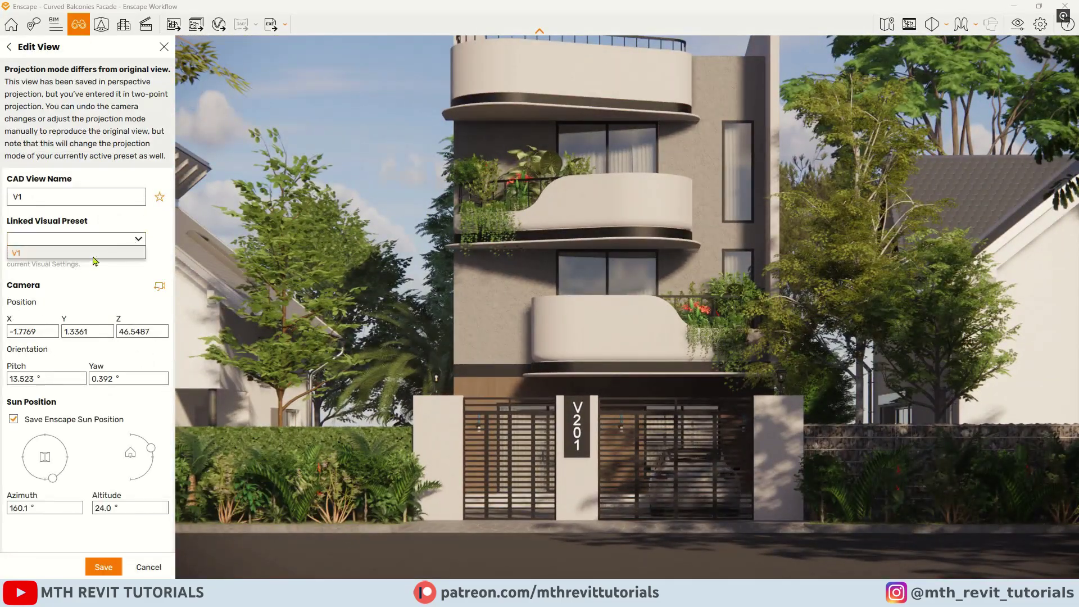
left_click(77, 254)
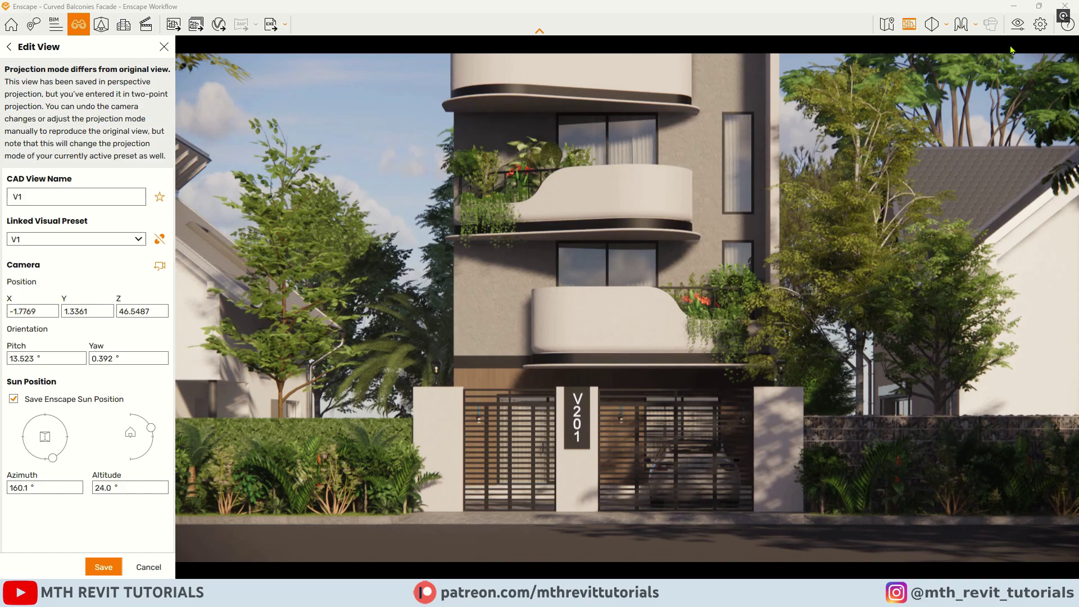
Step: Set the output resolution of the V1 preset to a custom 2800 × 2000
left_click_drag(649, 85, 255, 96)
left_click(217, 147)
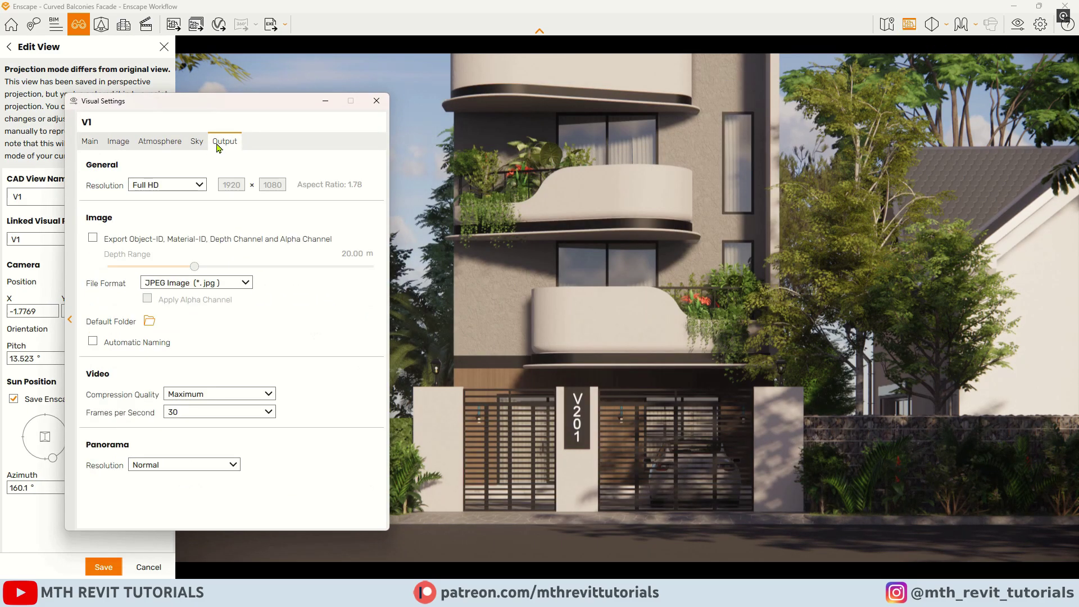
left_click(190, 184)
left_click(149, 264)
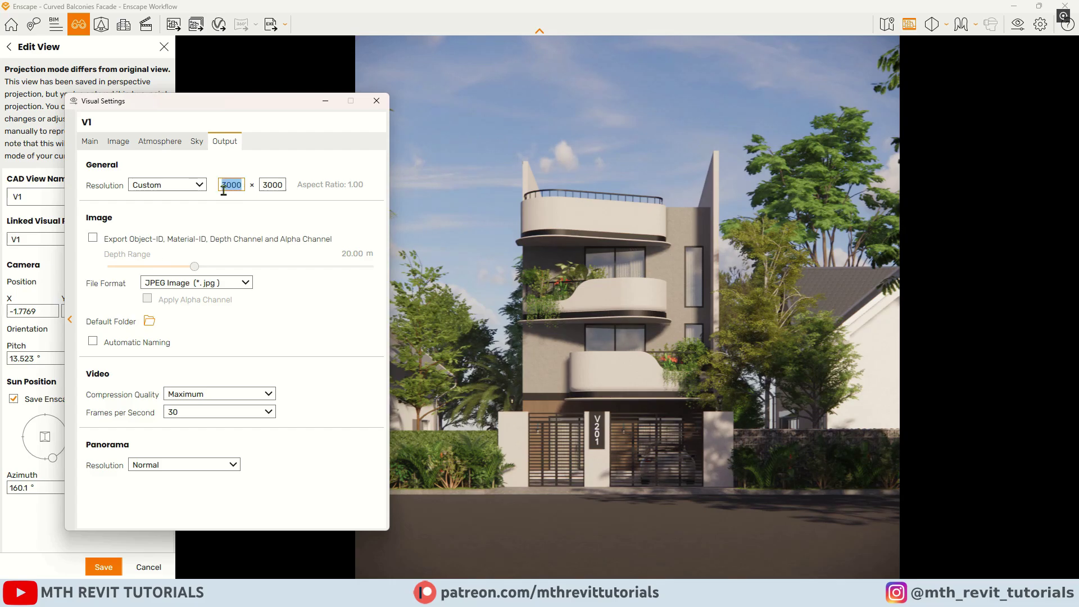
type("2800")
key("Tab")
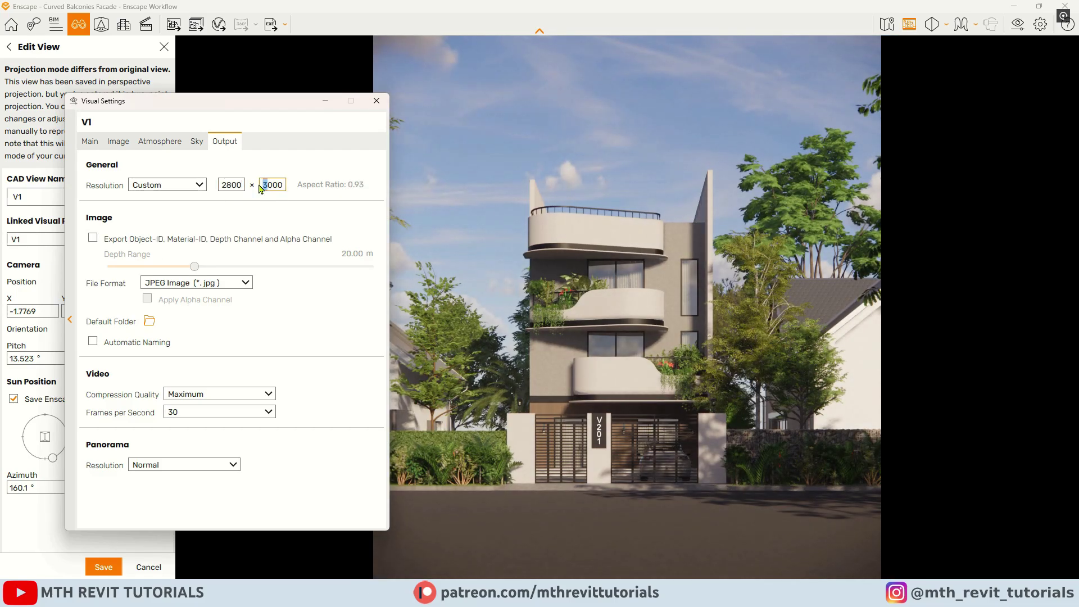
type("2000")
Step: Widen the camera's field of view to 29° and close the visual settings
left_click(89, 142)
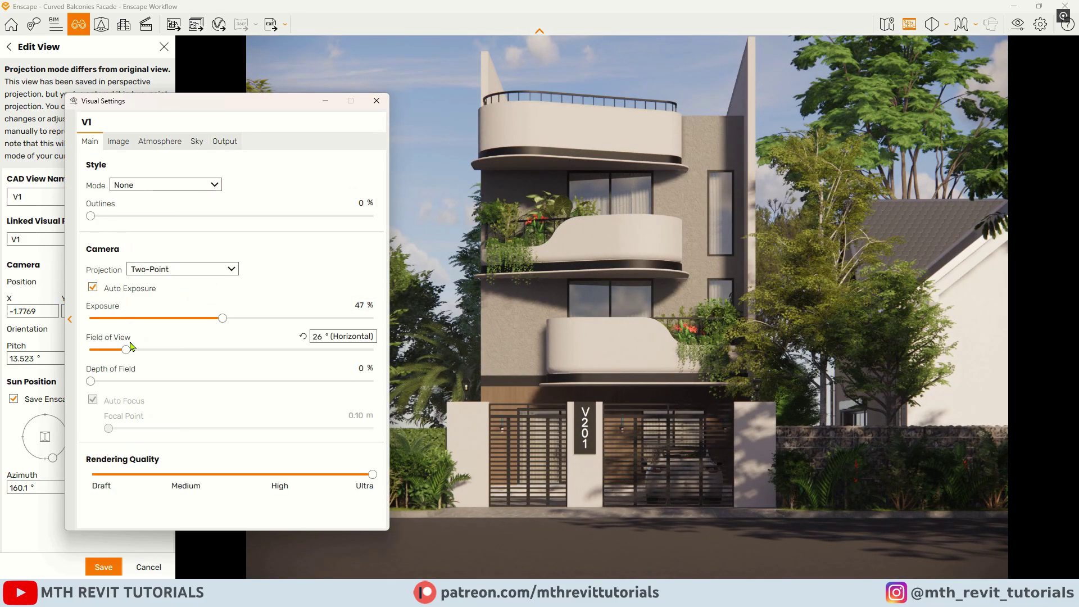
left_click_drag(128, 352, 135, 356)
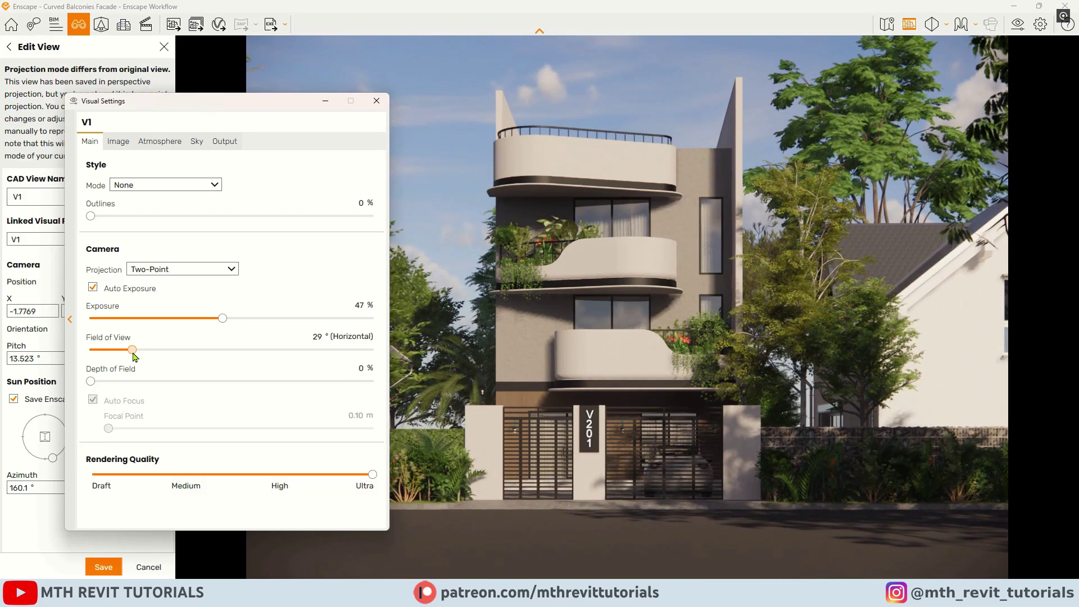
left_click_drag(212, 122, 365, 100)
left_click(470, 94)
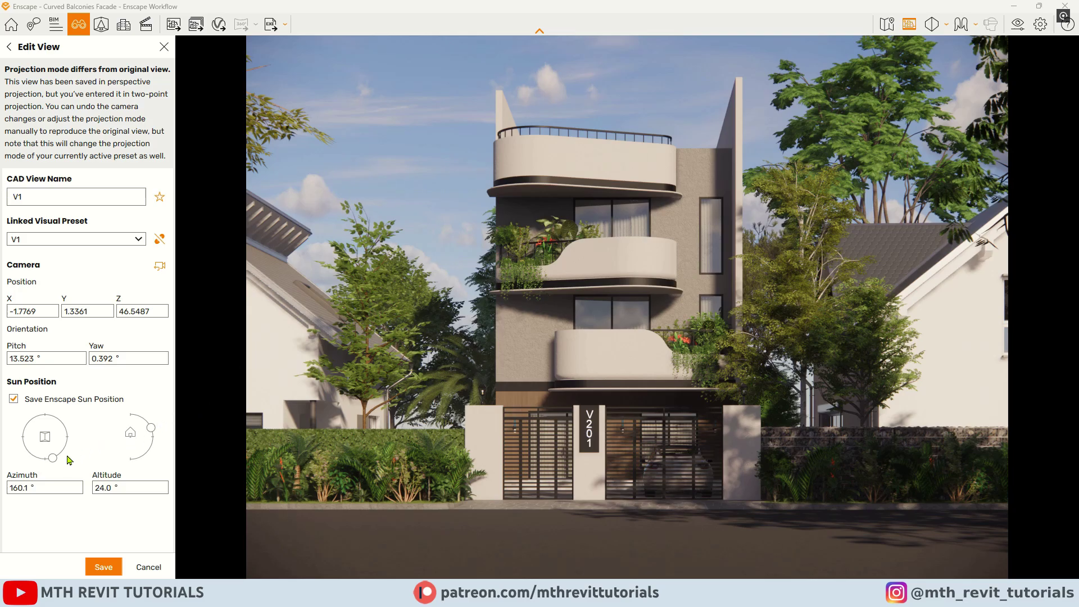
Step: Set the V1 view's sun position to azimuth 163.7° and altitude 23.0°, and save the view
left_click_drag(53, 462, 55, 469)
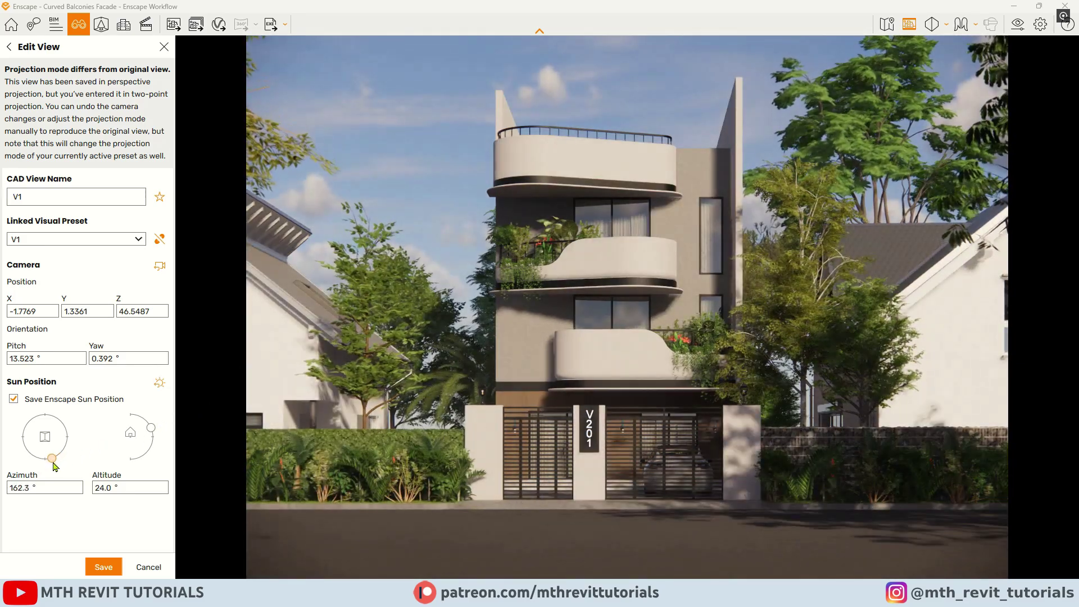
left_click_drag(150, 428, 156, 428)
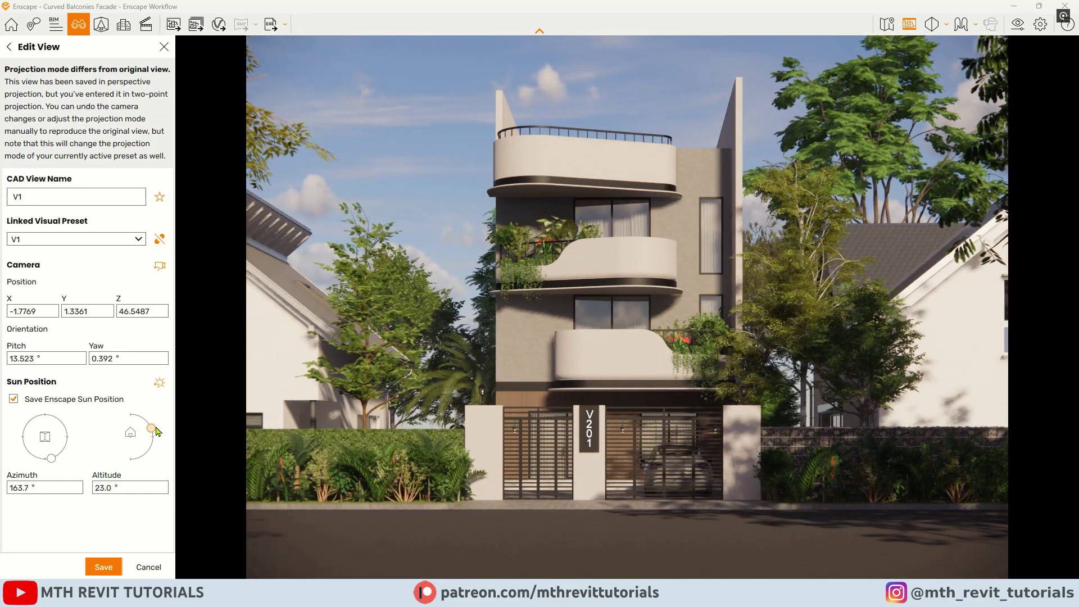
left_click(103, 566)
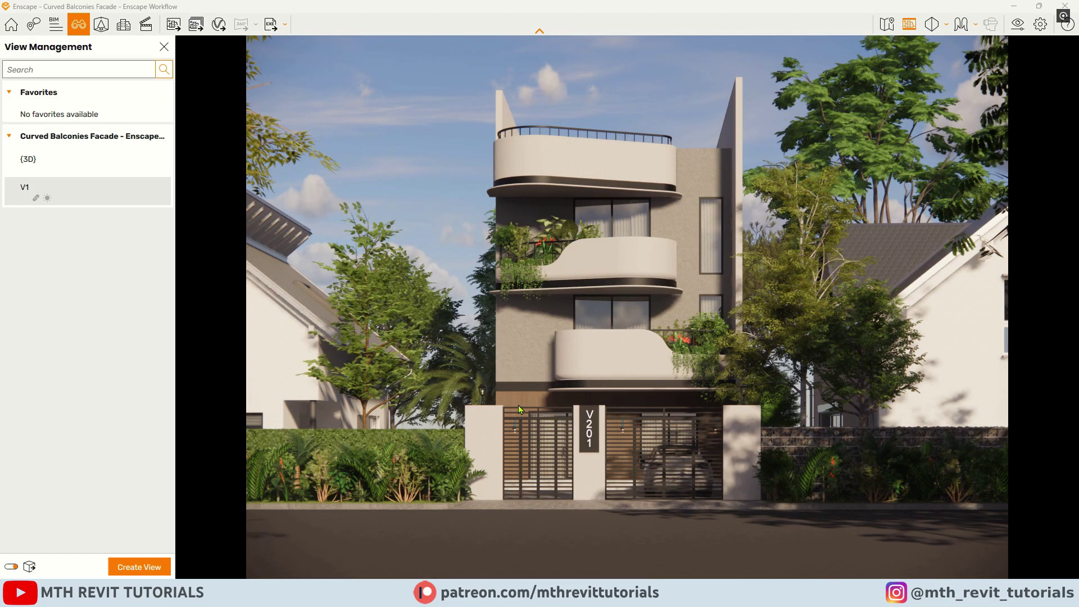
Step: Set the horizon source of the V1 preset to White Ground
key("v")
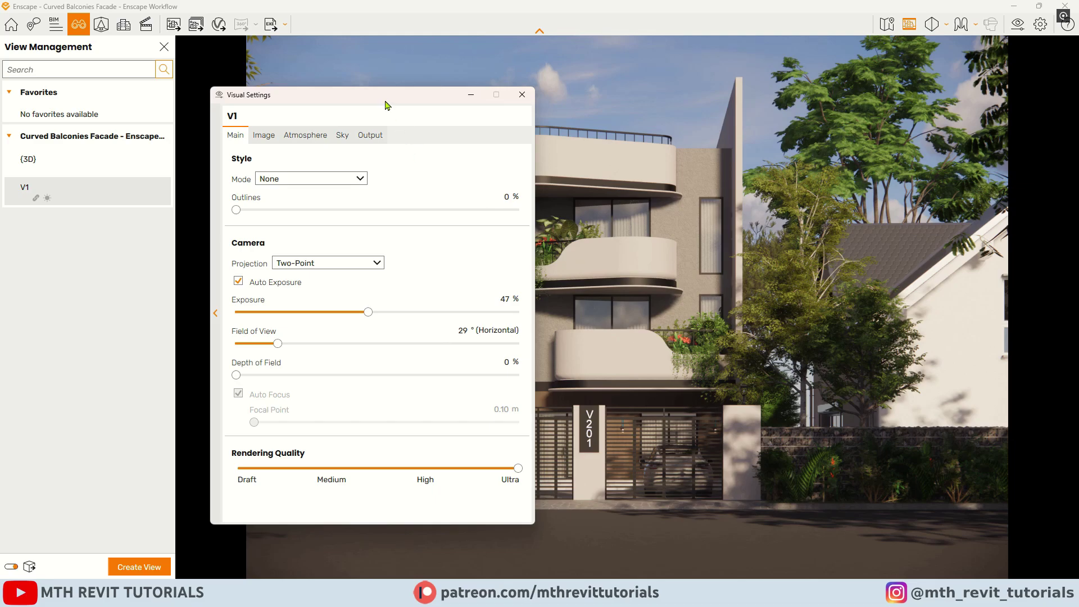
left_click_drag(385, 105, 272, 97)
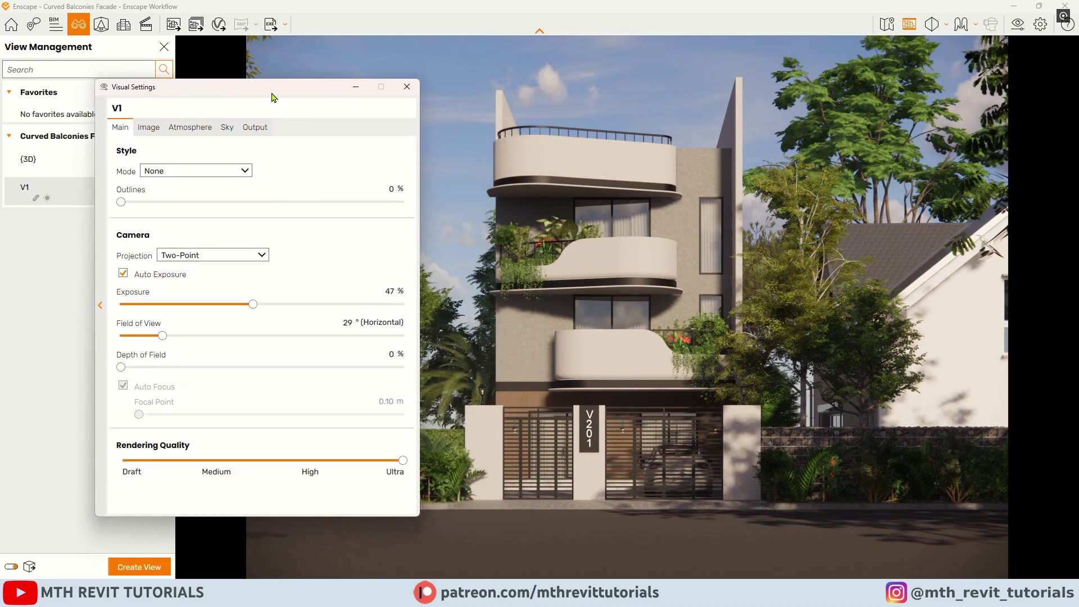
left_click(228, 128)
left_click(223, 195)
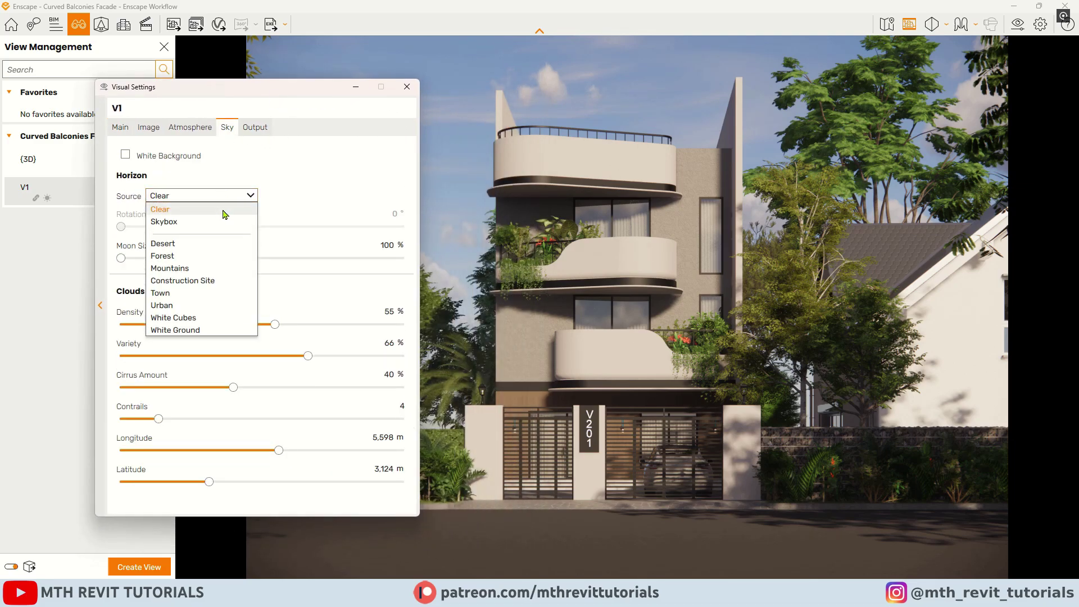
left_click(200, 330)
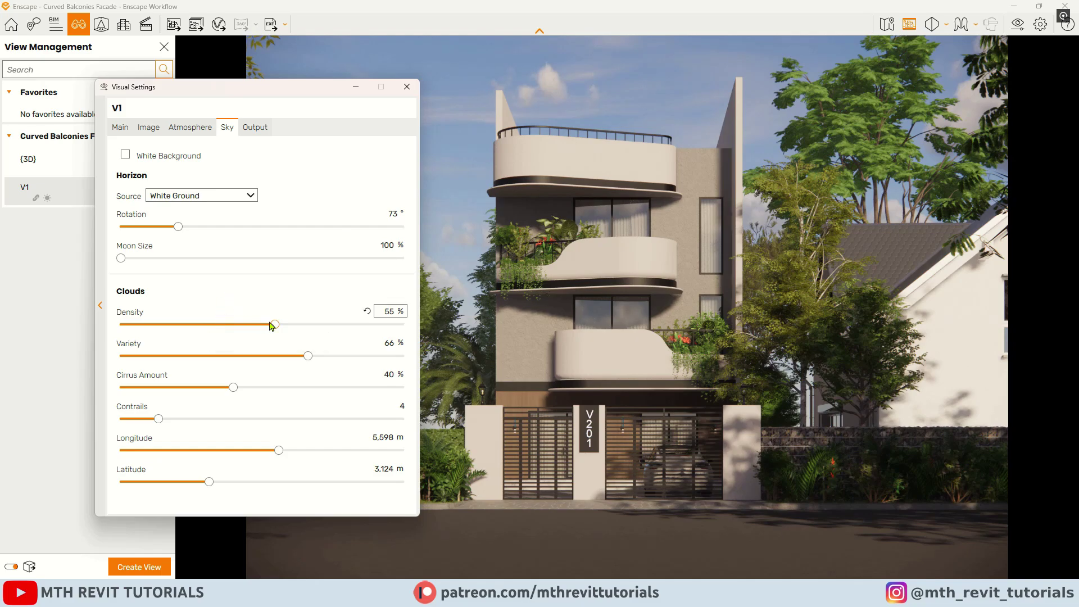
Step: Adjust the clouds to 59% variety, 48% cirrus amount, 8 contrails, 4,462 m longitude and 4,000 m latitude
left_click_drag(272, 325, 288, 361)
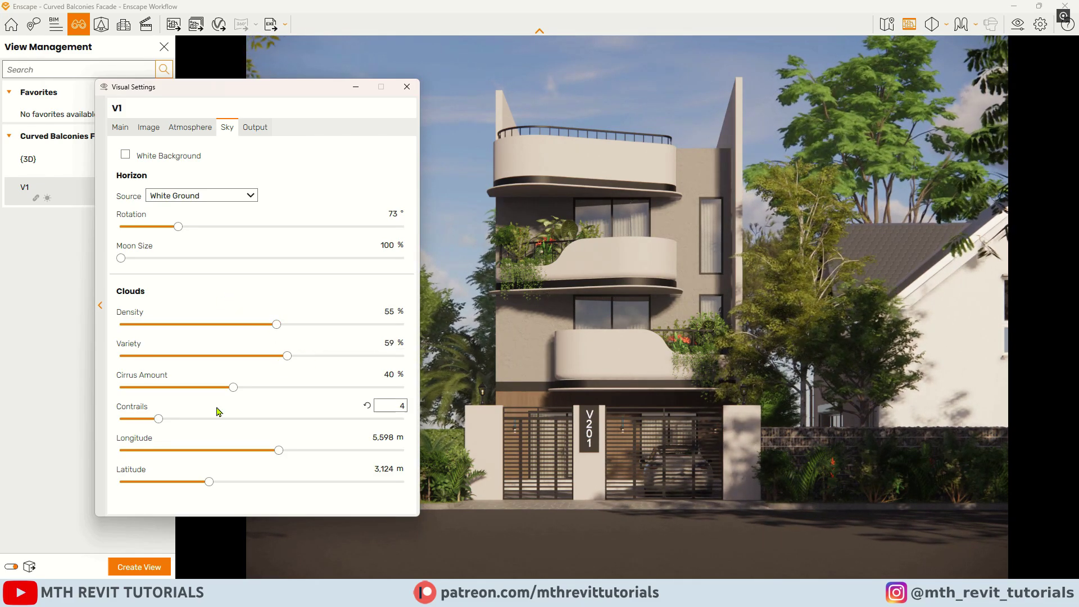
left_click_drag(233, 388, 257, 387)
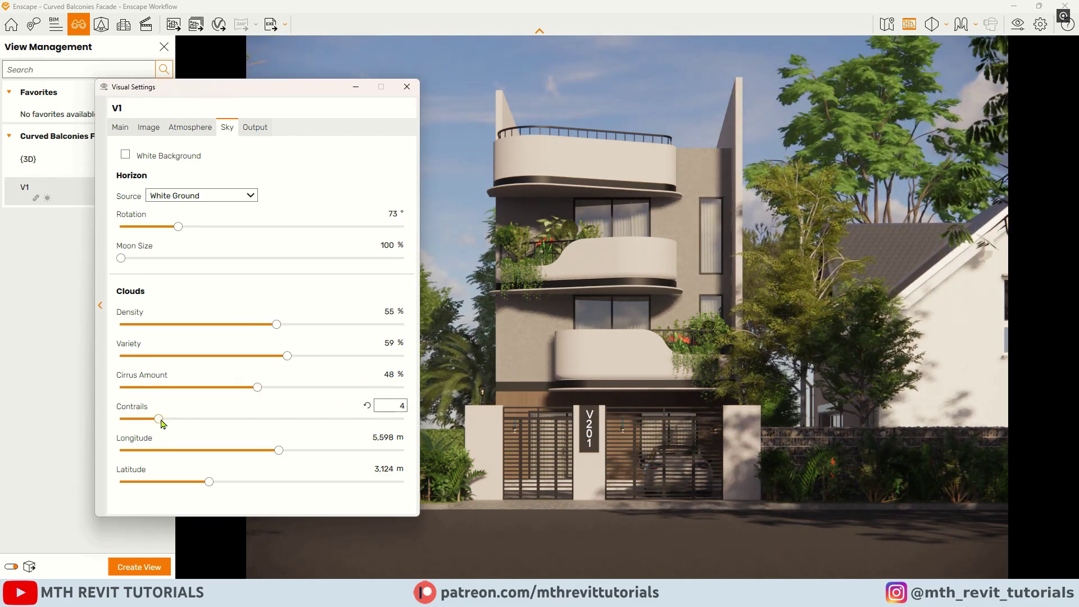
left_click_drag(162, 422, 194, 421)
left_click_drag(278, 450, 234, 484)
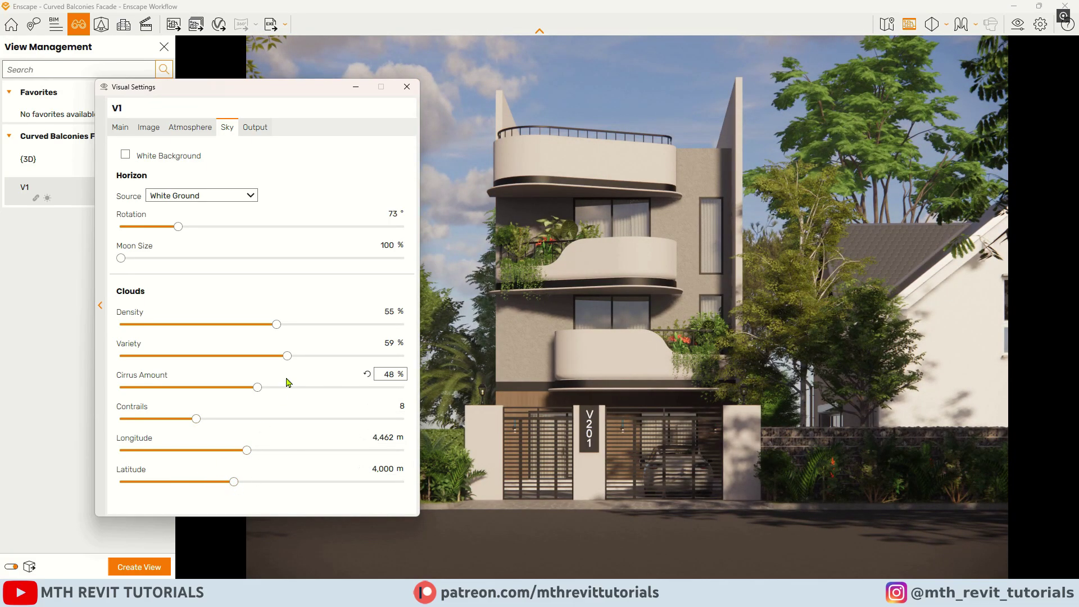
Step: Set the preset's outlines to 5%, exposure to 50% and rendering quality to High
left_click(123, 130)
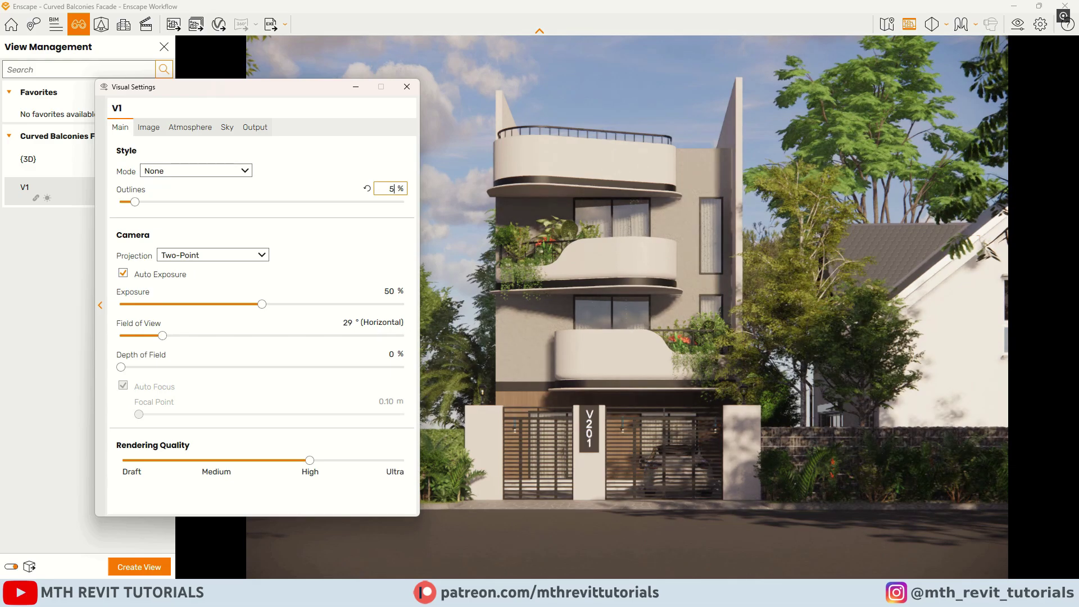
left_click(391, 228)
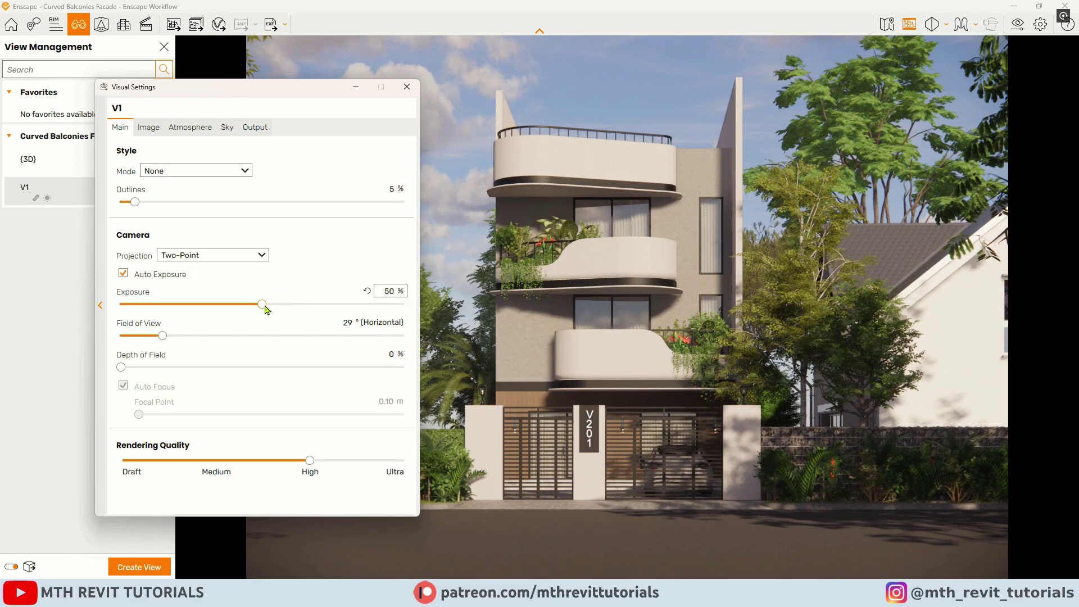
Step: Set the V1 preset's exposure to 54%, highlights to -23%, shadows to -27%, saturation to 94% and color temperature to 7,649 K
left_click_drag(265, 309, 280, 312)
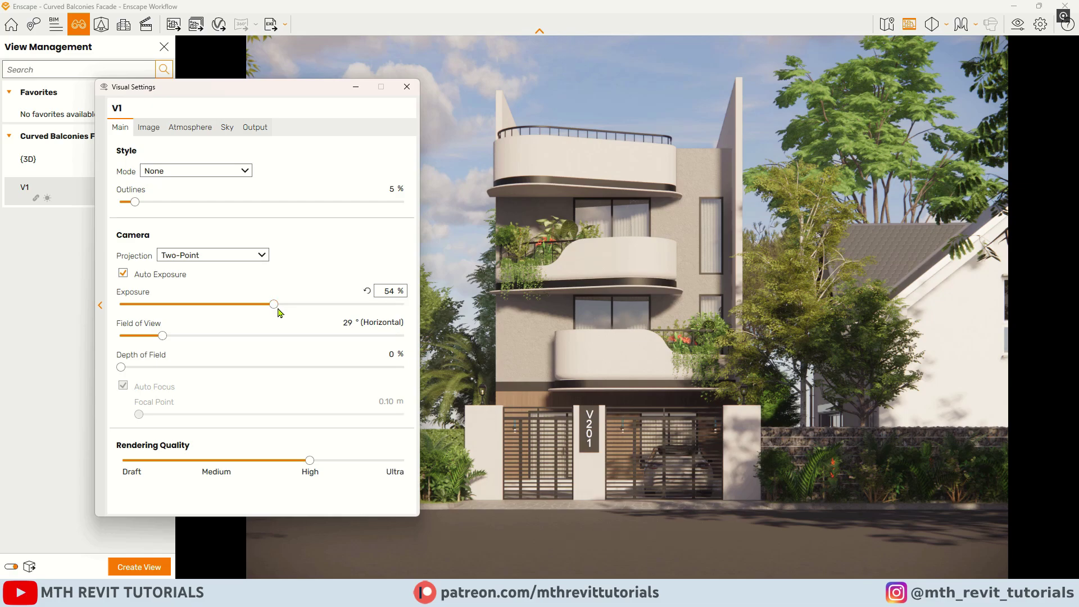
left_click(150, 128)
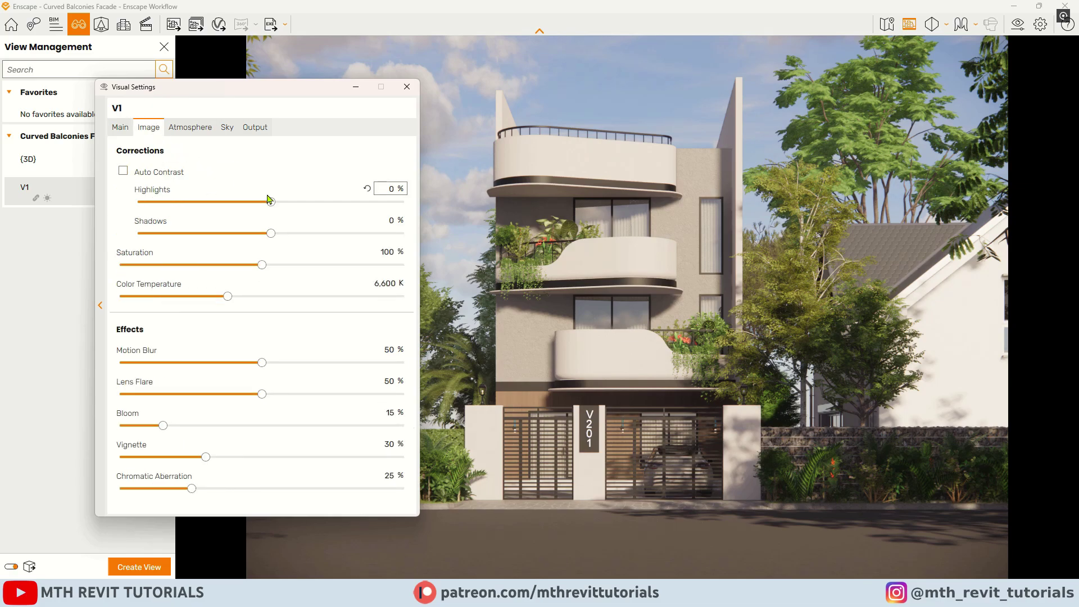
left_click_drag(272, 206, 245, 243)
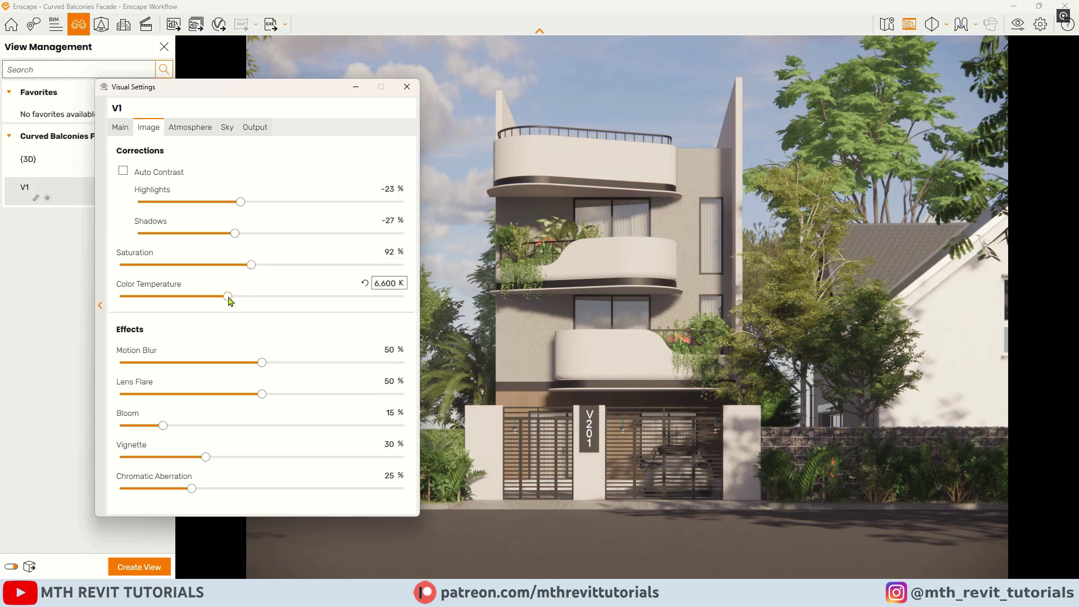
left_click_drag(228, 296, 252, 302)
Step: Set motion blur, lens flare, vignette and chromatic aberration to 0% and bloom to 5%
left_click_drag(264, 361, 98, 368)
left_click_drag(262, 394, 115, 395)
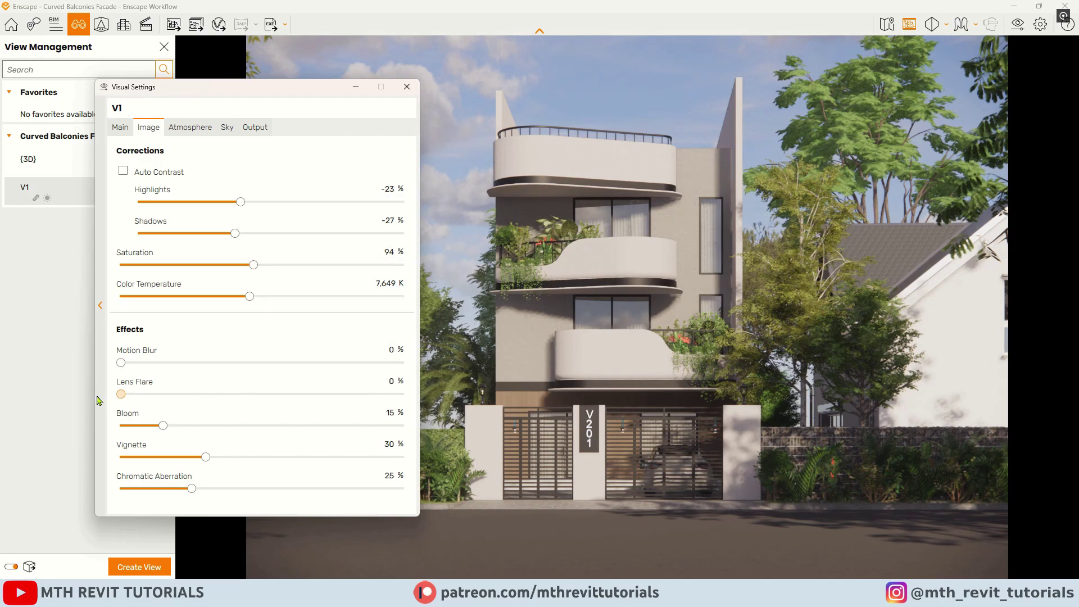
left_click_drag(205, 457, 115, 458)
left_click_drag(181, 485, 115, 489)
left_click_drag(164, 426, 138, 431)
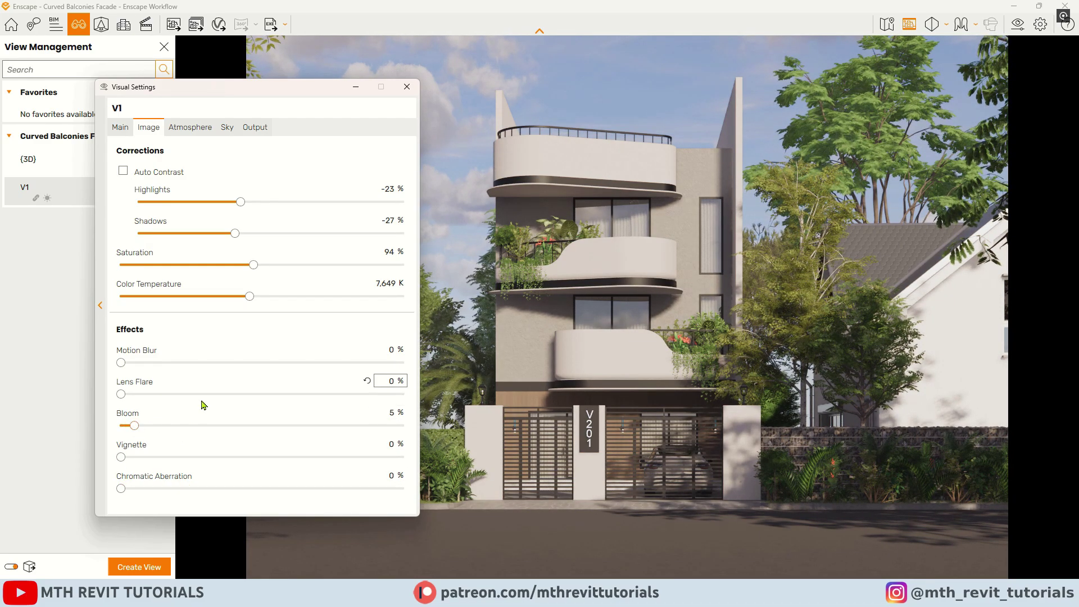
Step: Set the fog intensity to 0%, sun brightness to 118% and artificial light brightness to 124%
left_click(186, 128)
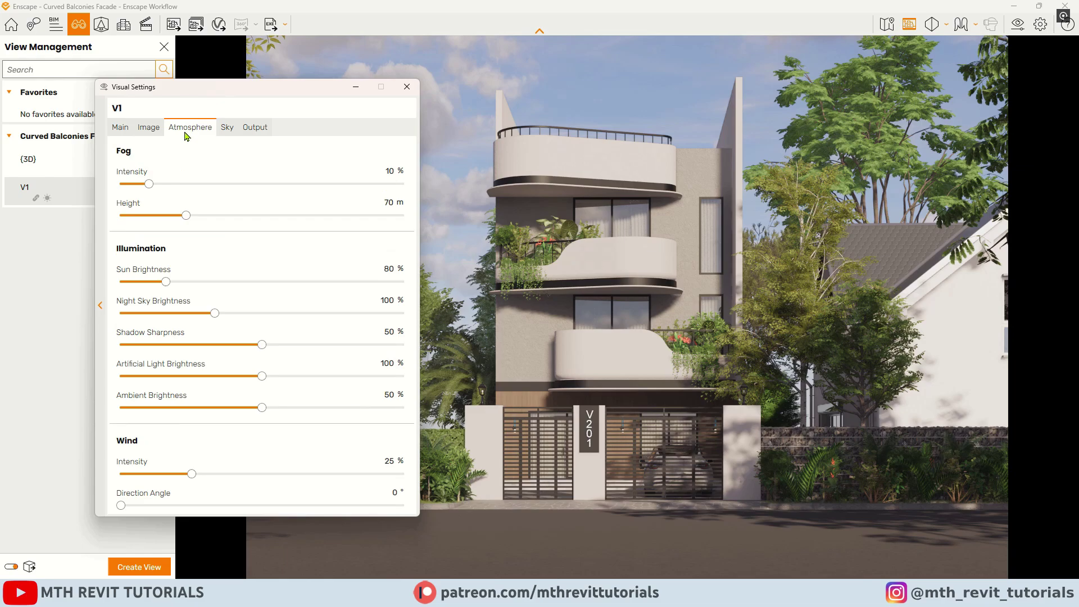
left_click_drag(150, 184, 121, 184)
left_click_drag(166, 282, 190, 292)
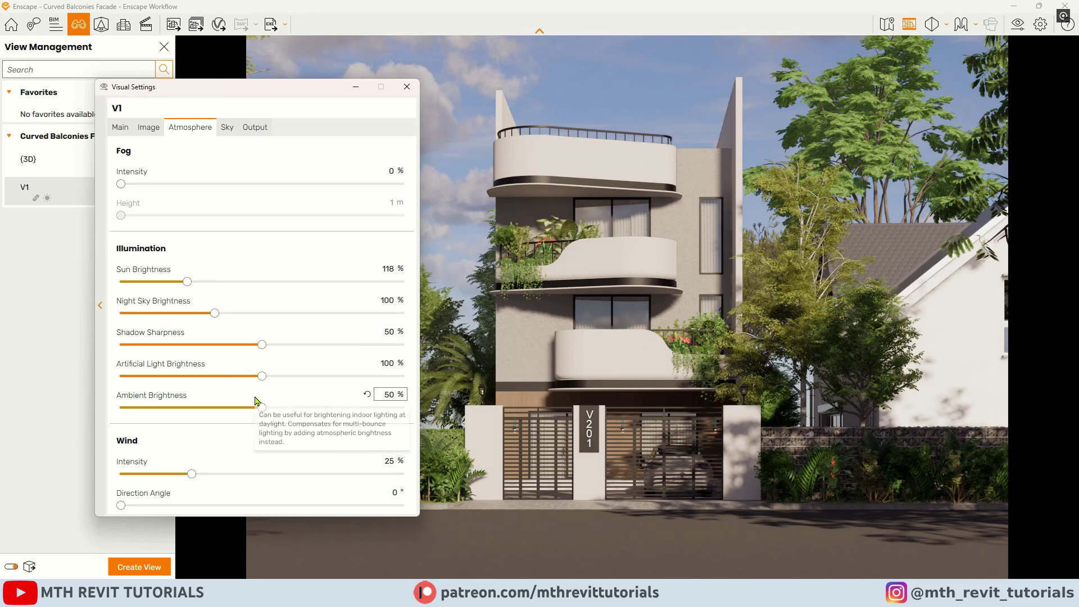
left_click_drag(263, 376, 296, 376)
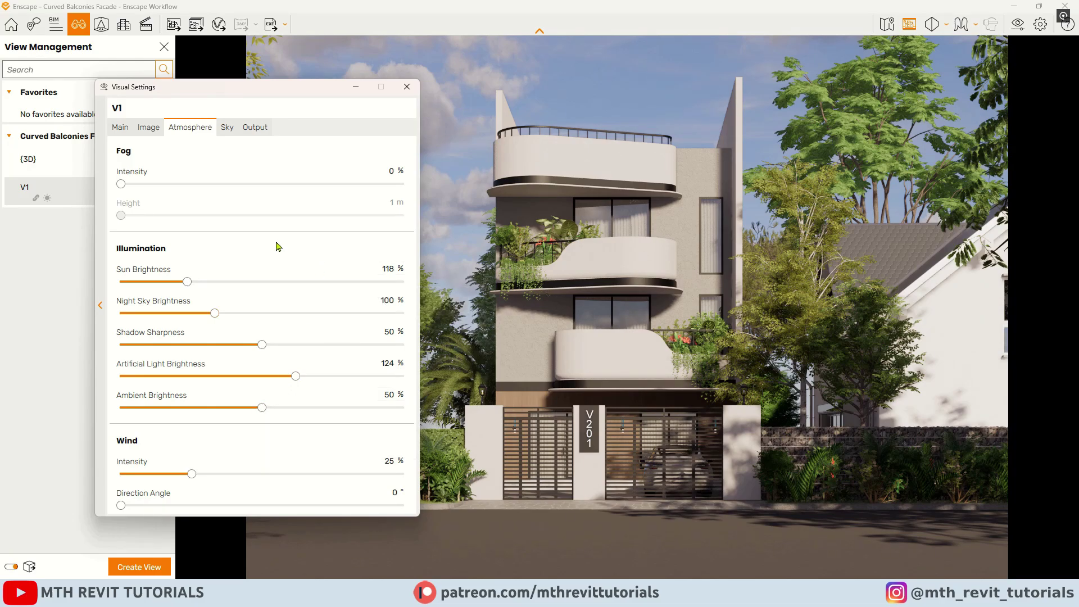
Step: Refine the V1 preset to 48% exposure, Ultra rendering quality, -30% highlights and -29% shadows
left_click_drag(280, 91, 257, 88)
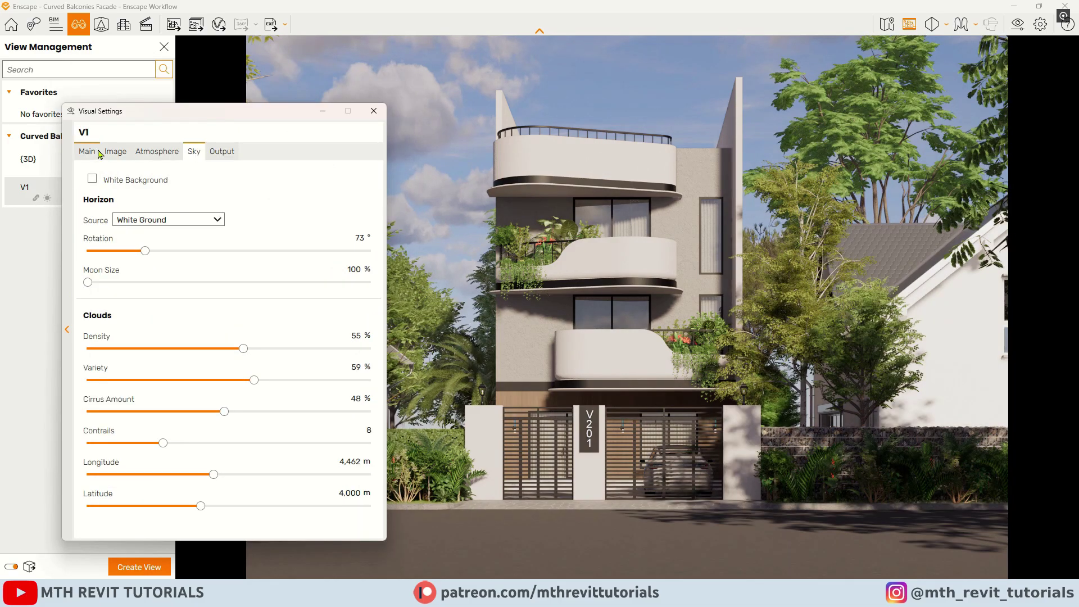
left_click(87, 152)
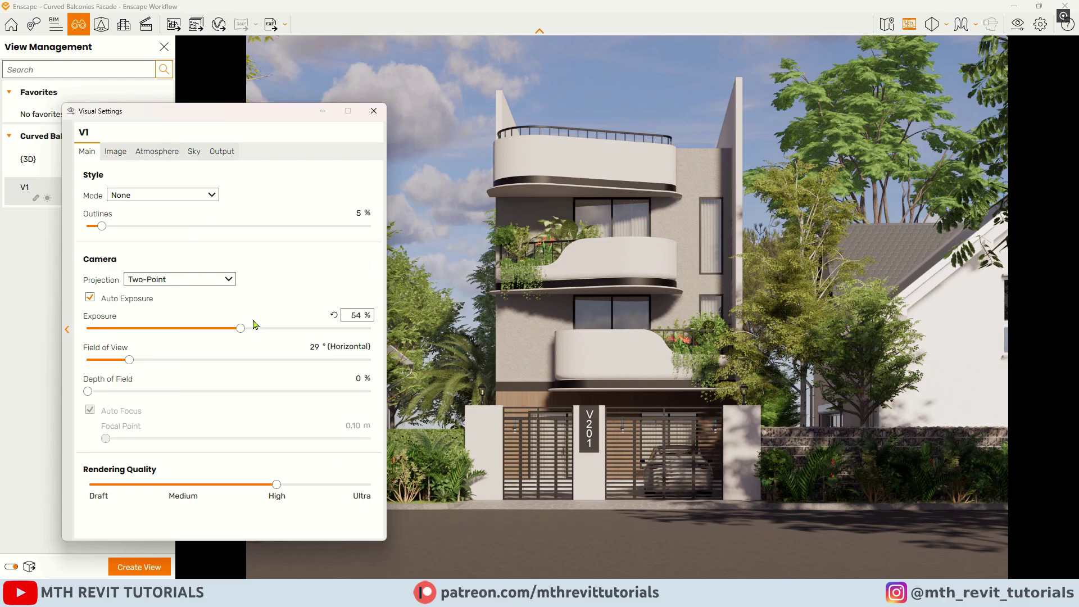
left_click_drag(241, 328, 235, 328)
left_click(360, 484)
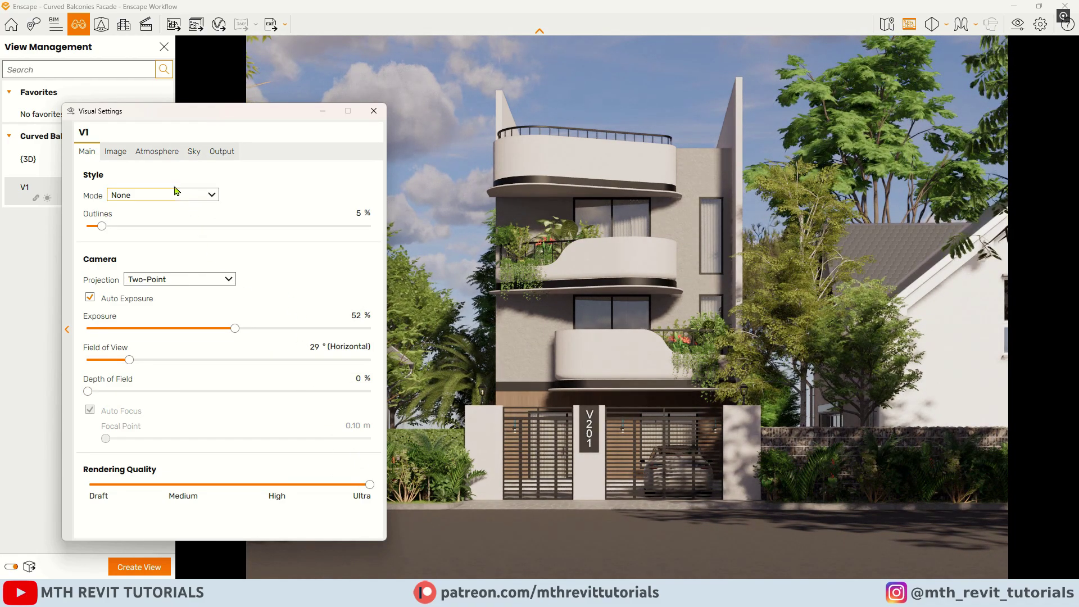
left_click(127, 153)
left_click_drag(215, 226, 198, 230)
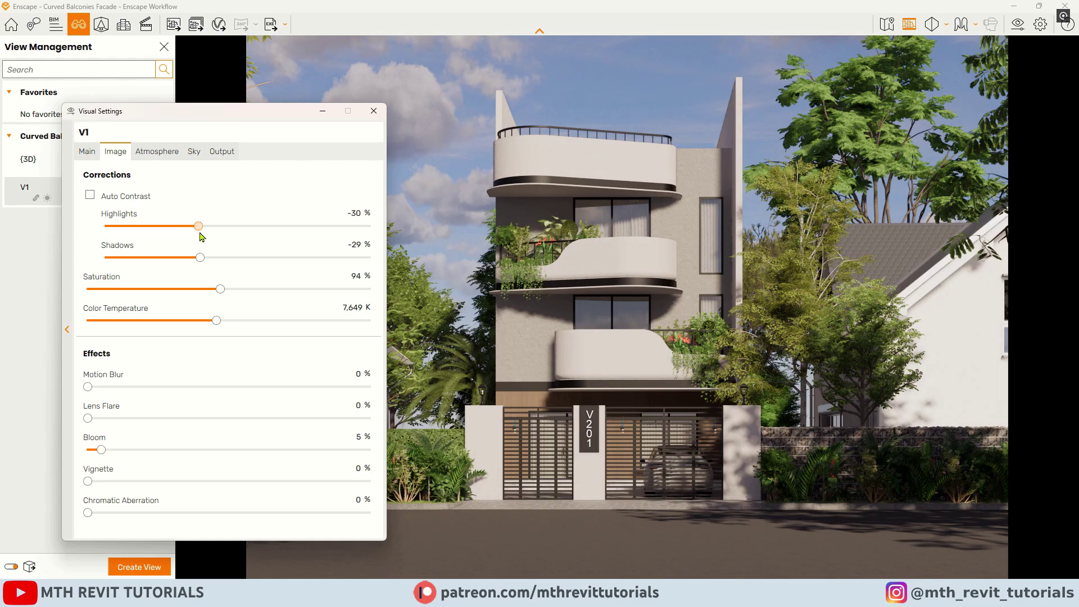
left_click(87, 151)
mouse_move(229, 334)
left_mouse_down()
mouse_move(211, 336)
mouse_move(224, 332)
left_mouse_up()
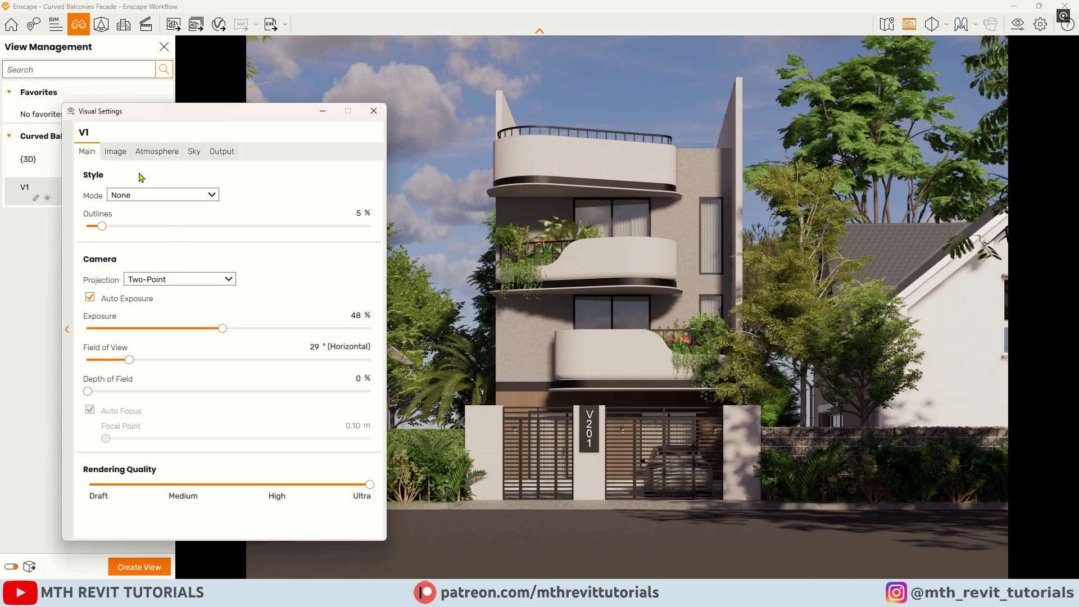
Step: Set the output image file format to JPEG and close the visual settings
left_click(220, 151)
left_click(262, 291)
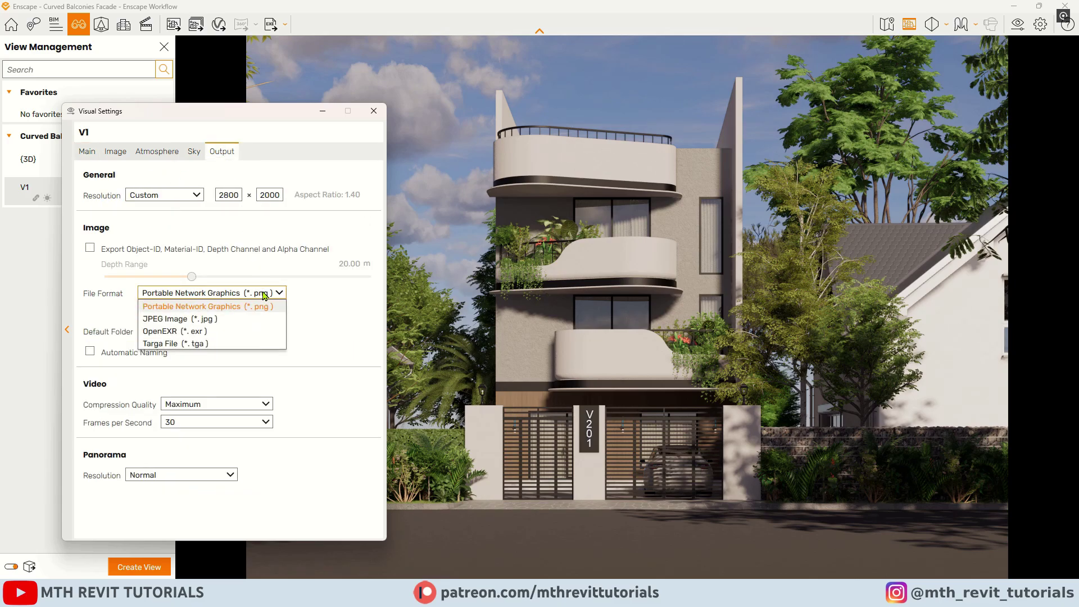
left_click(281, 315)
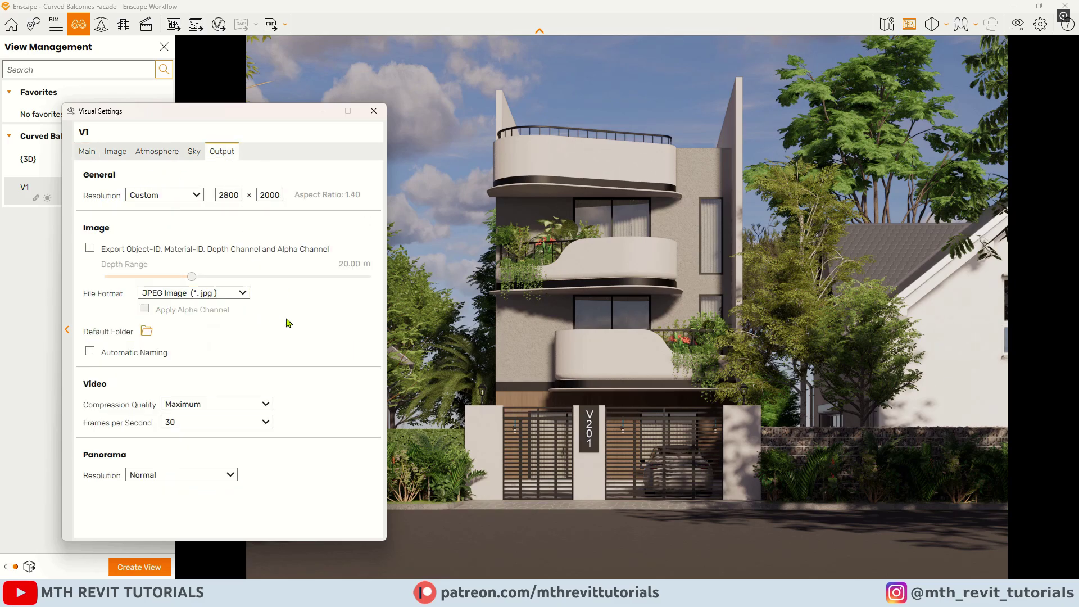
left_click(374, 111)
Step: Render a screenshot of the view and save it as a JPEG named V1
key("ctrl+KP_1")
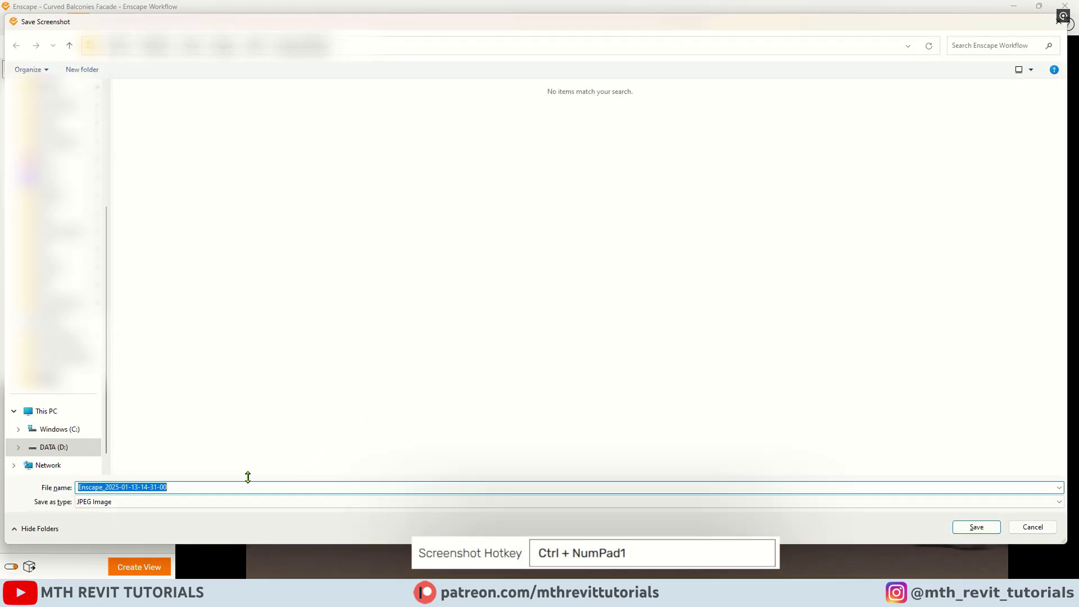
type("V1")
left_click(976, 528)
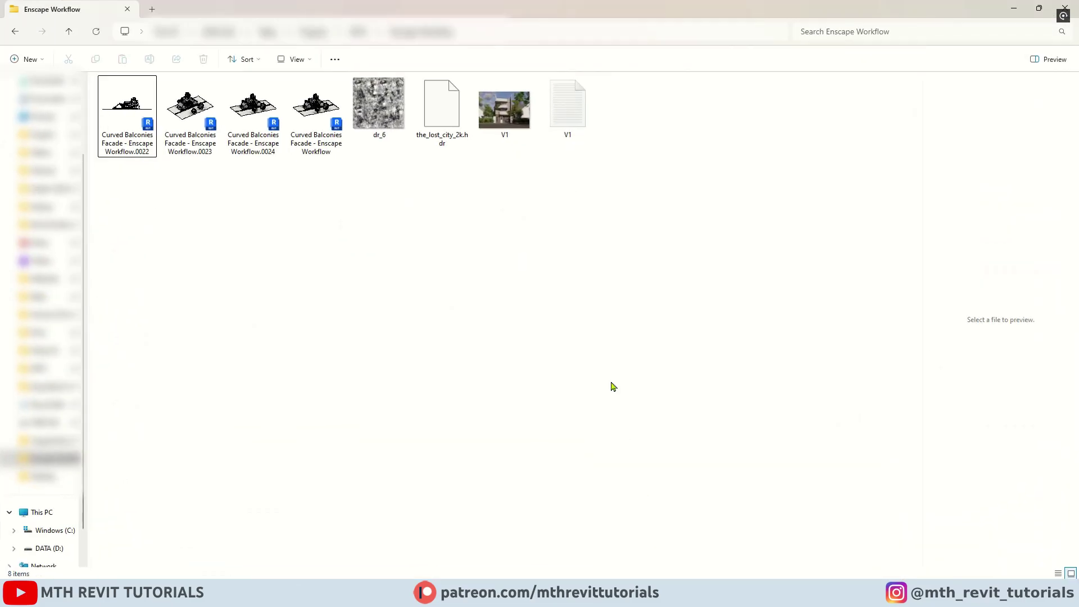
Step: Open the rendered V1 image from the Enscape Workflow folder and inspect the facade's balconies up close
double_click(502, 128)
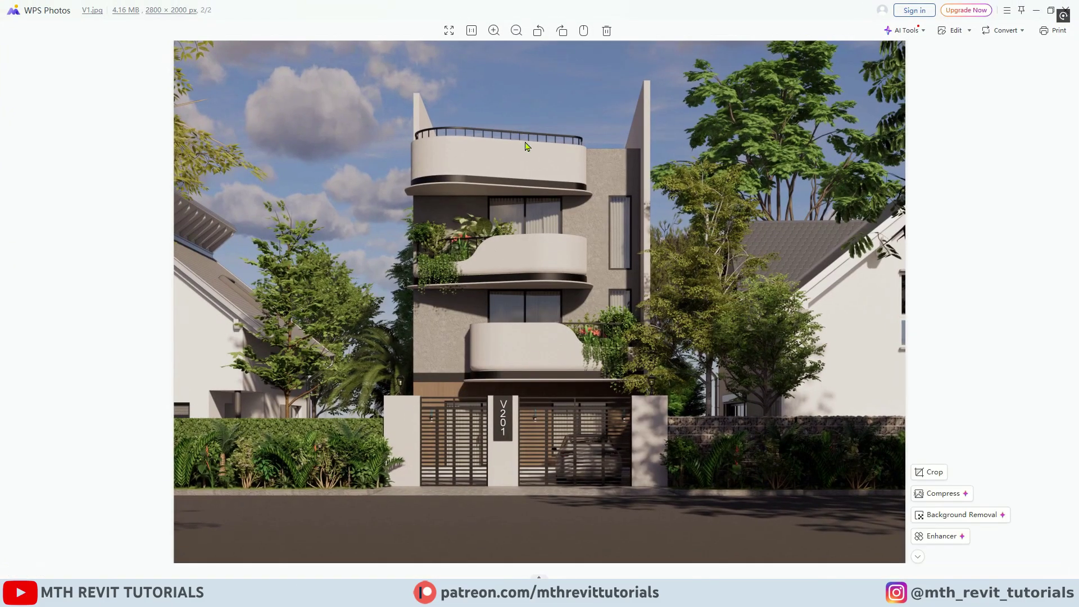
scroll(526, 146, "up", 3)
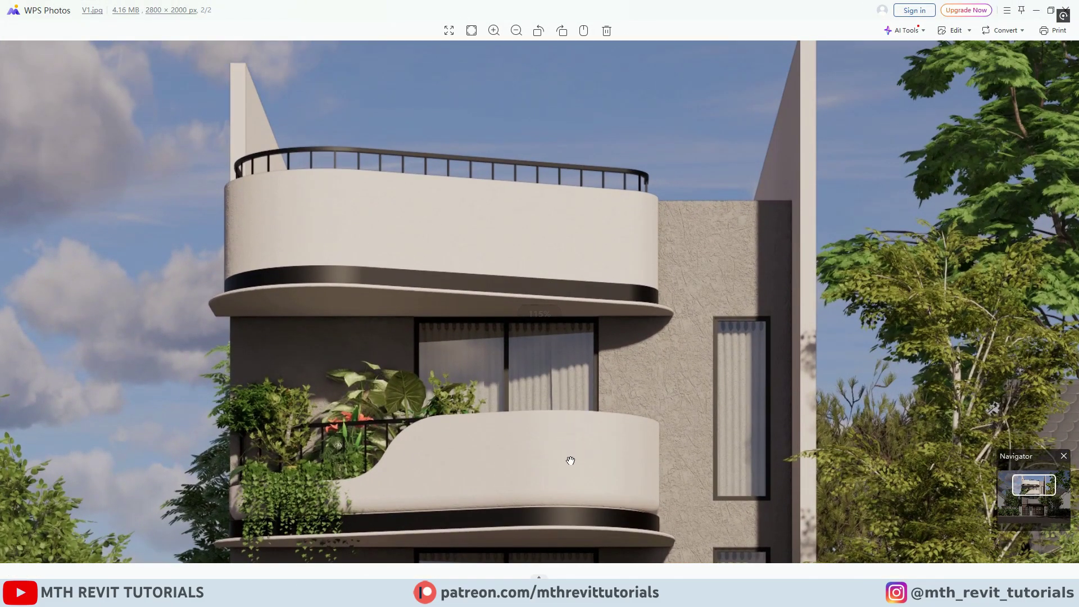
left_click_drag(571, 461, 593, 220)
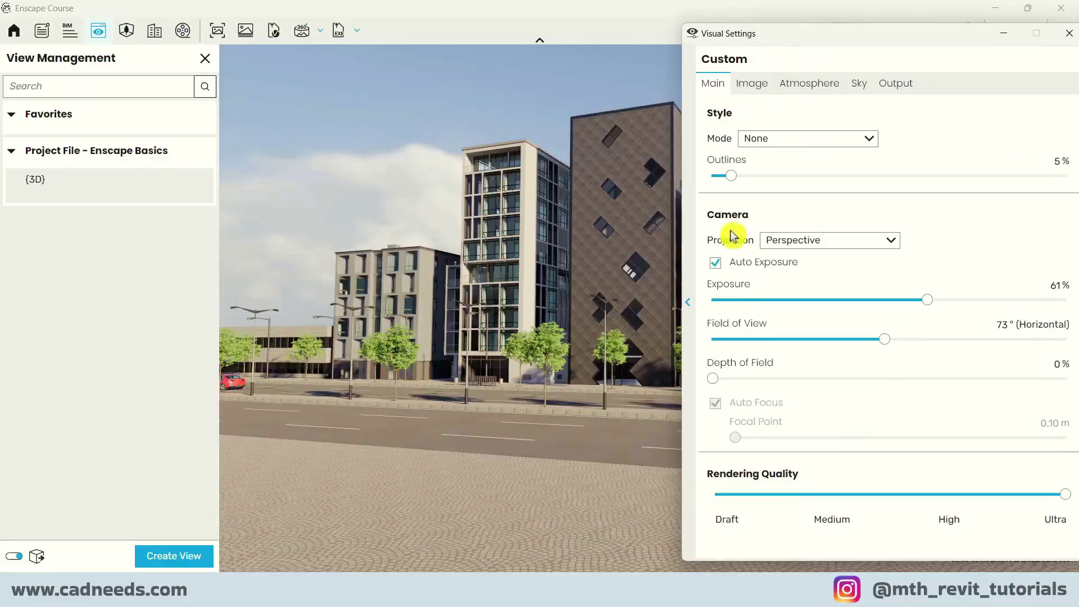
left_click_drag(787, 42, 242, 60)
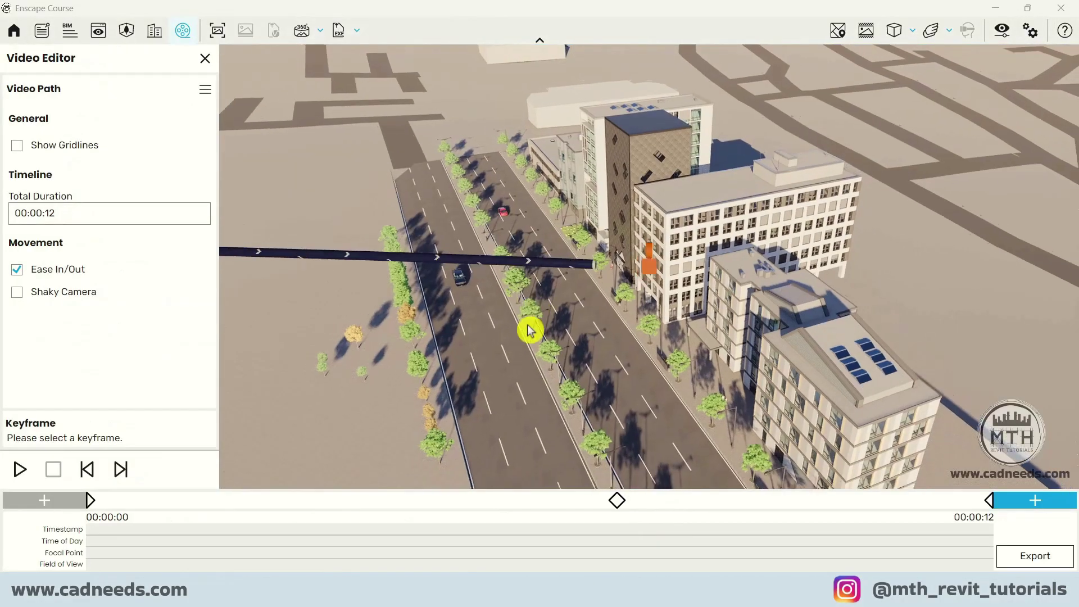
right_click_drag(530, 327, 491, 405)
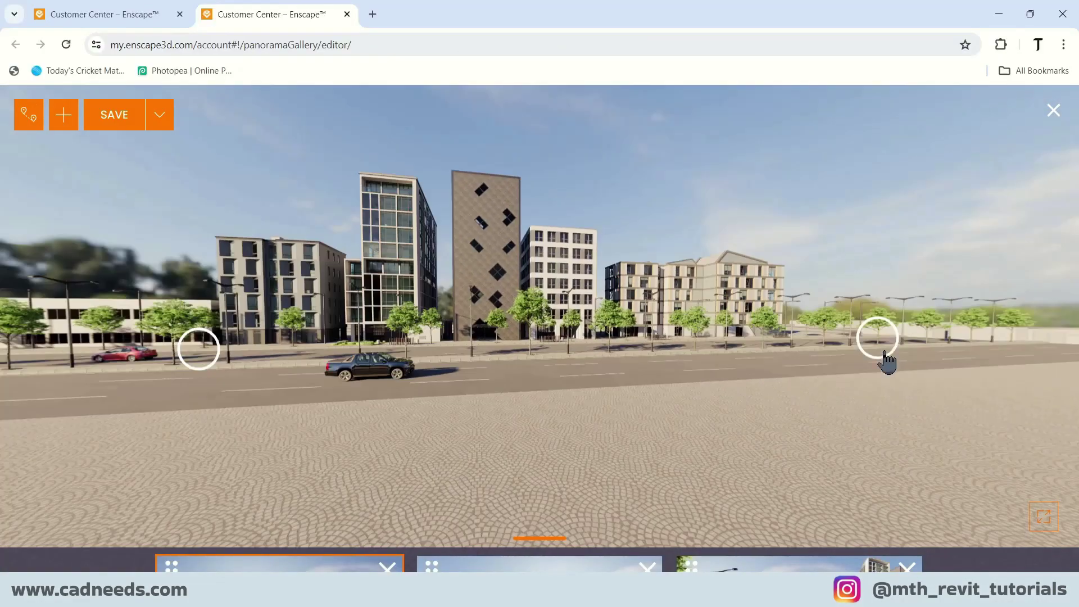
left_click(880, 340)
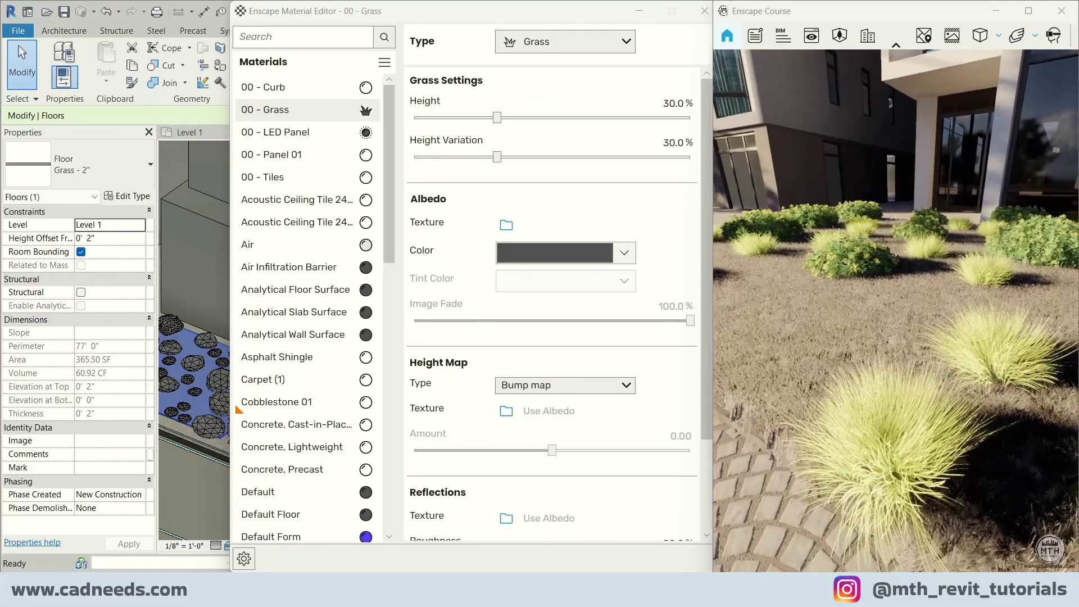
left_click(506, 166)
left_click(596, 95)
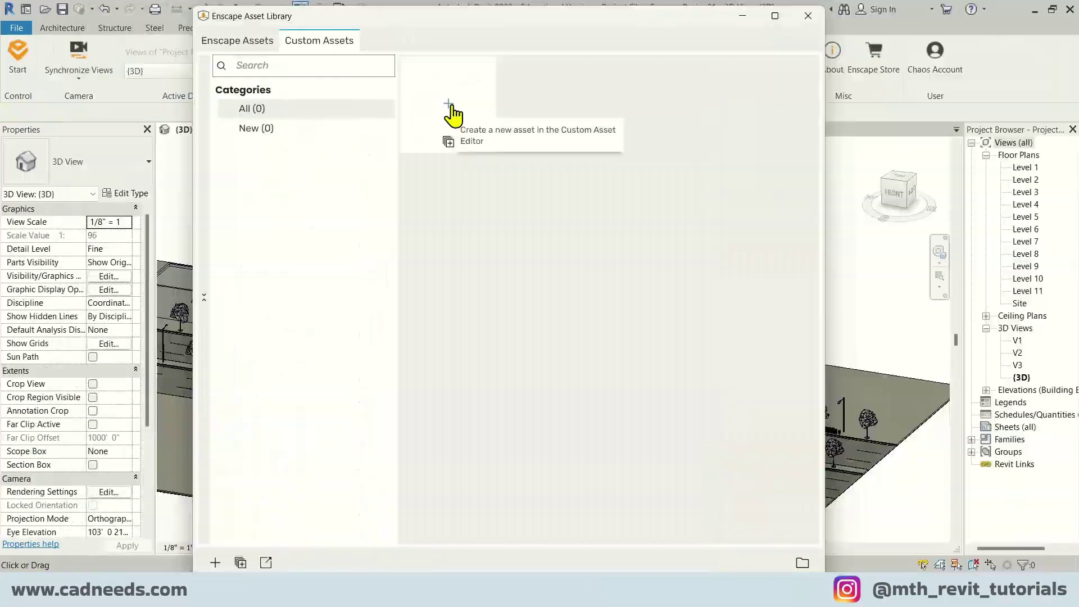
left_click(448, 109)
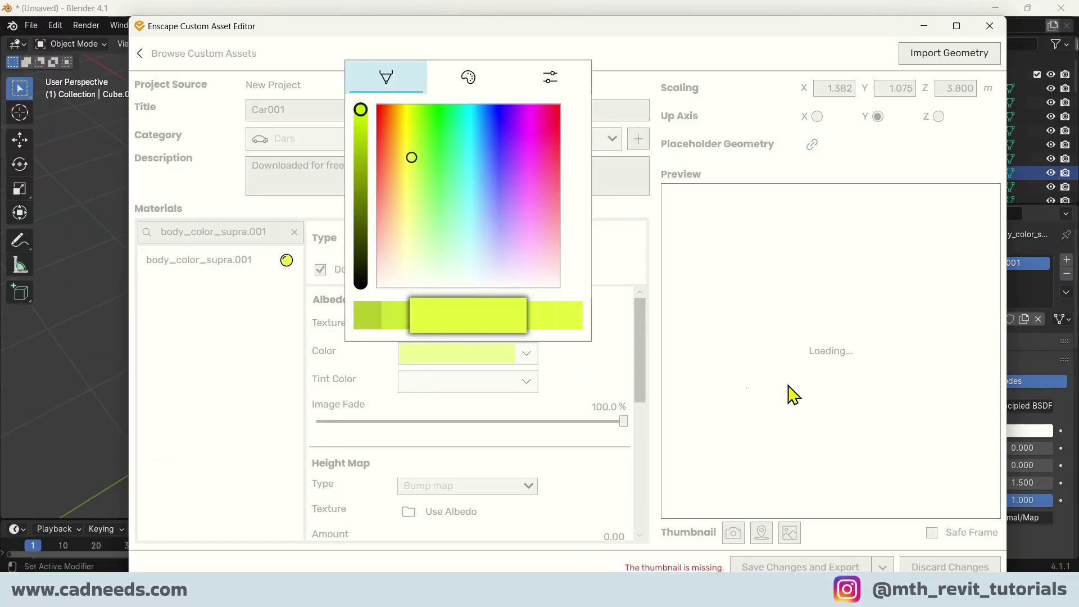